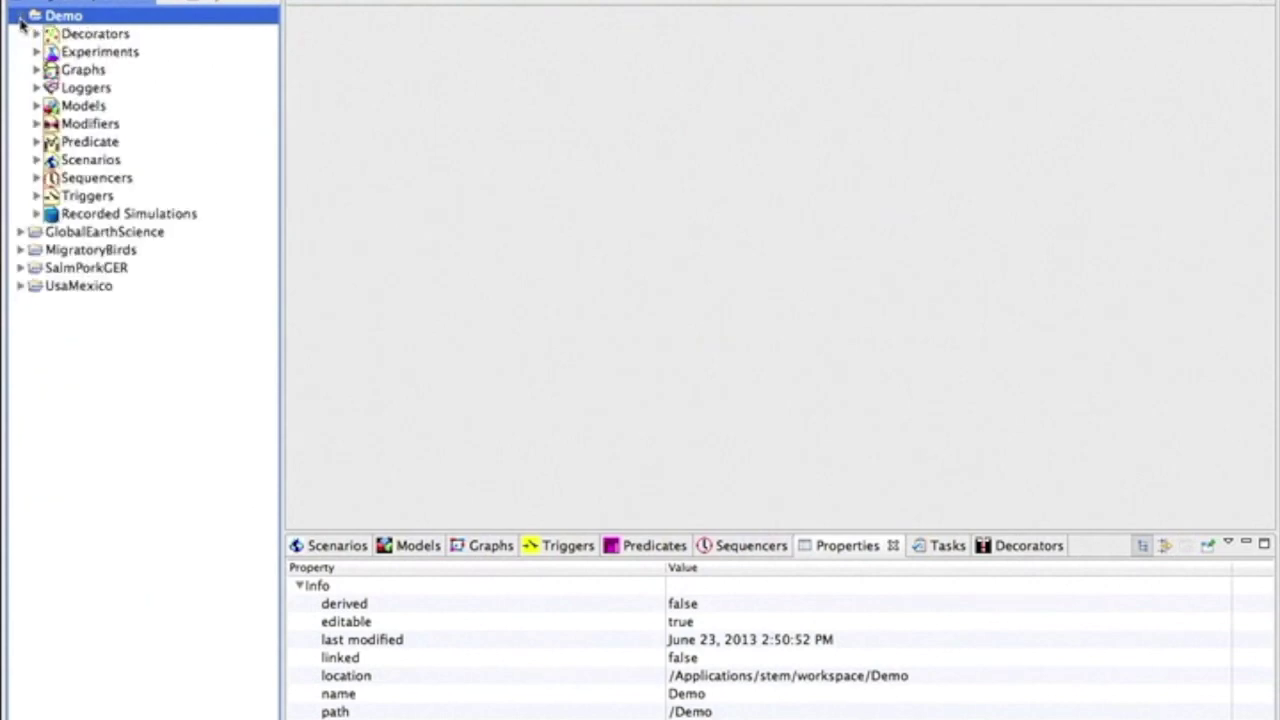
Expand the Demo project's scenarios and the CubaDisease.model in Demo.scenario to examine its contents.
click(36, 162)
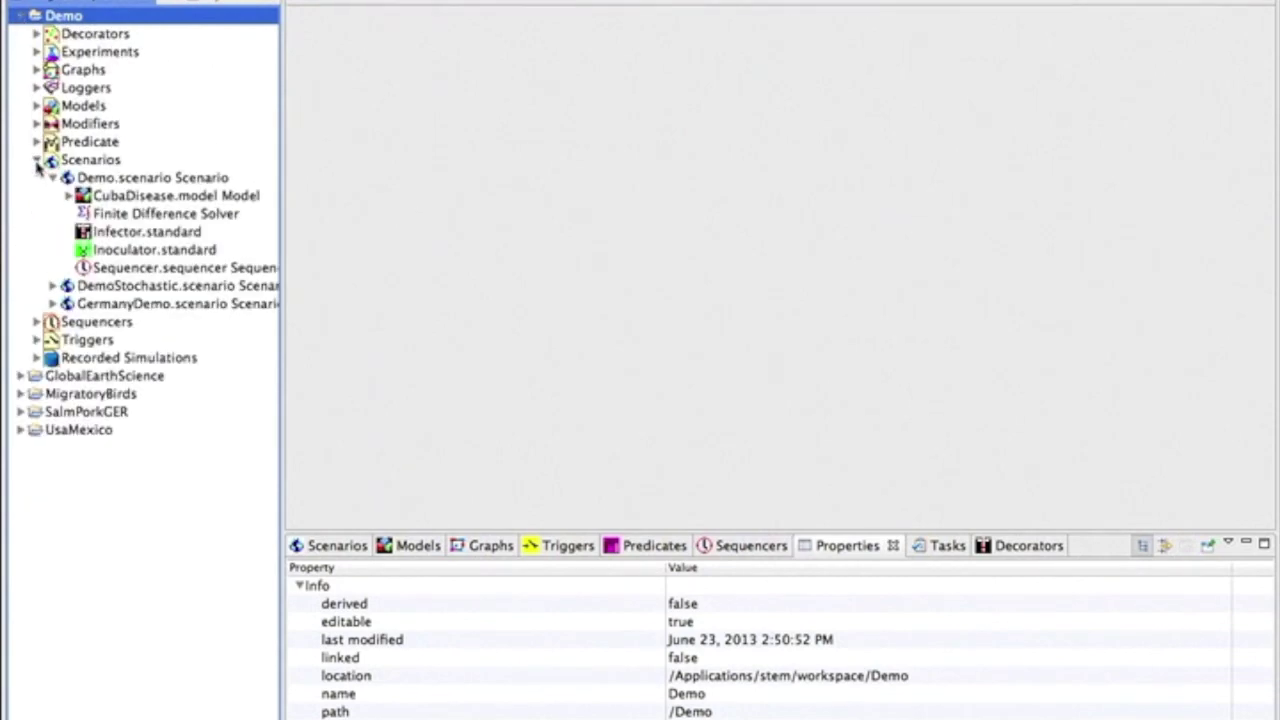
click(72, 180)
click(92, 196)
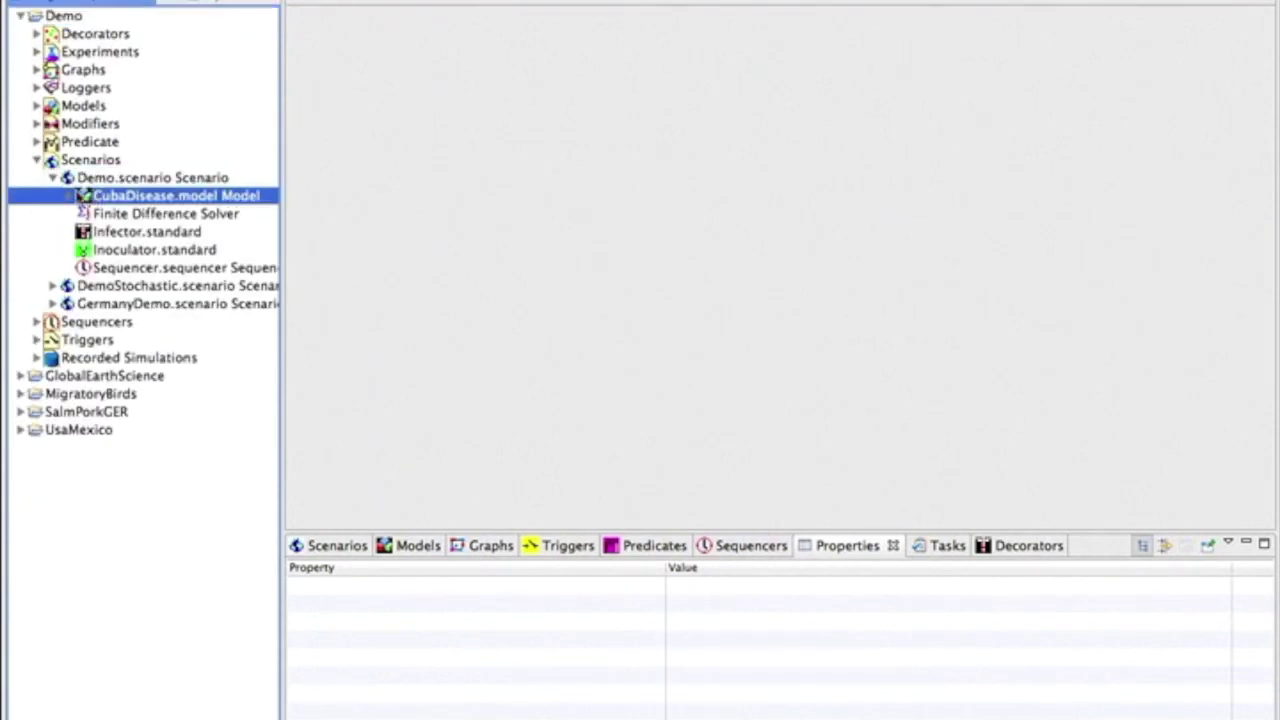
click(69, 196)
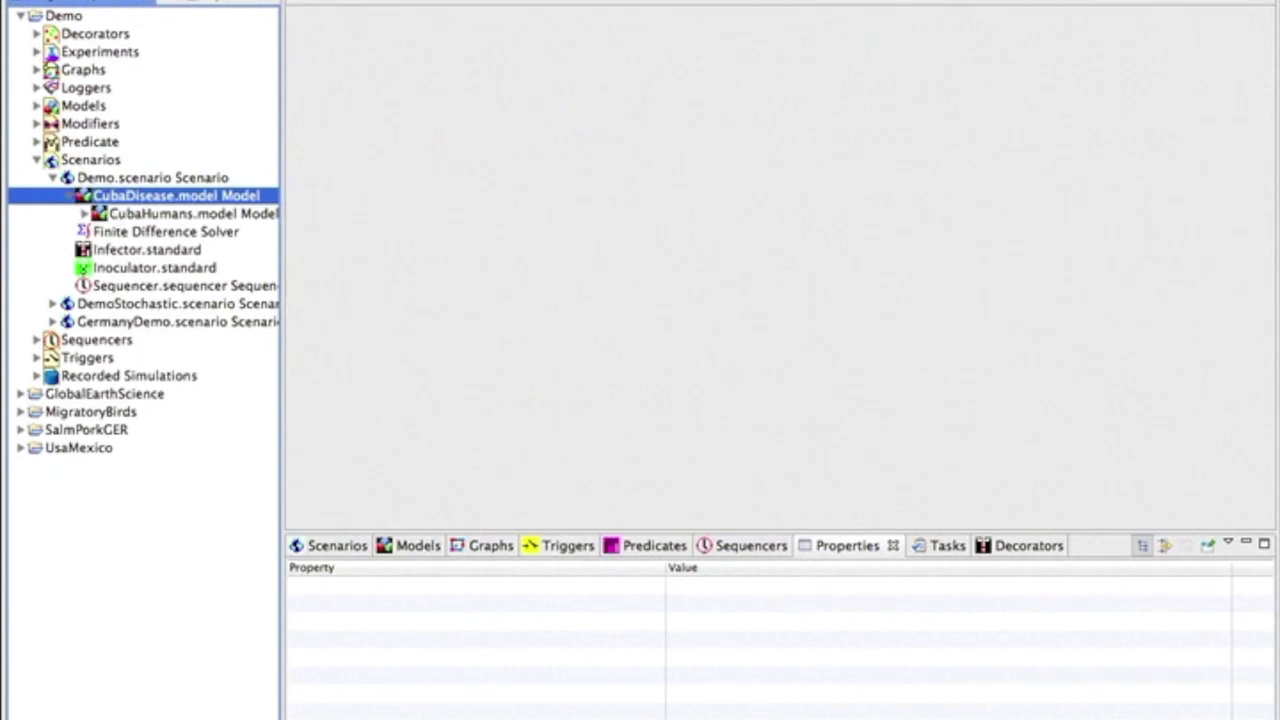
Start a new Model Generator Project with the package name Demomodel and the package prefix org.myprefix.
click(195, 3)
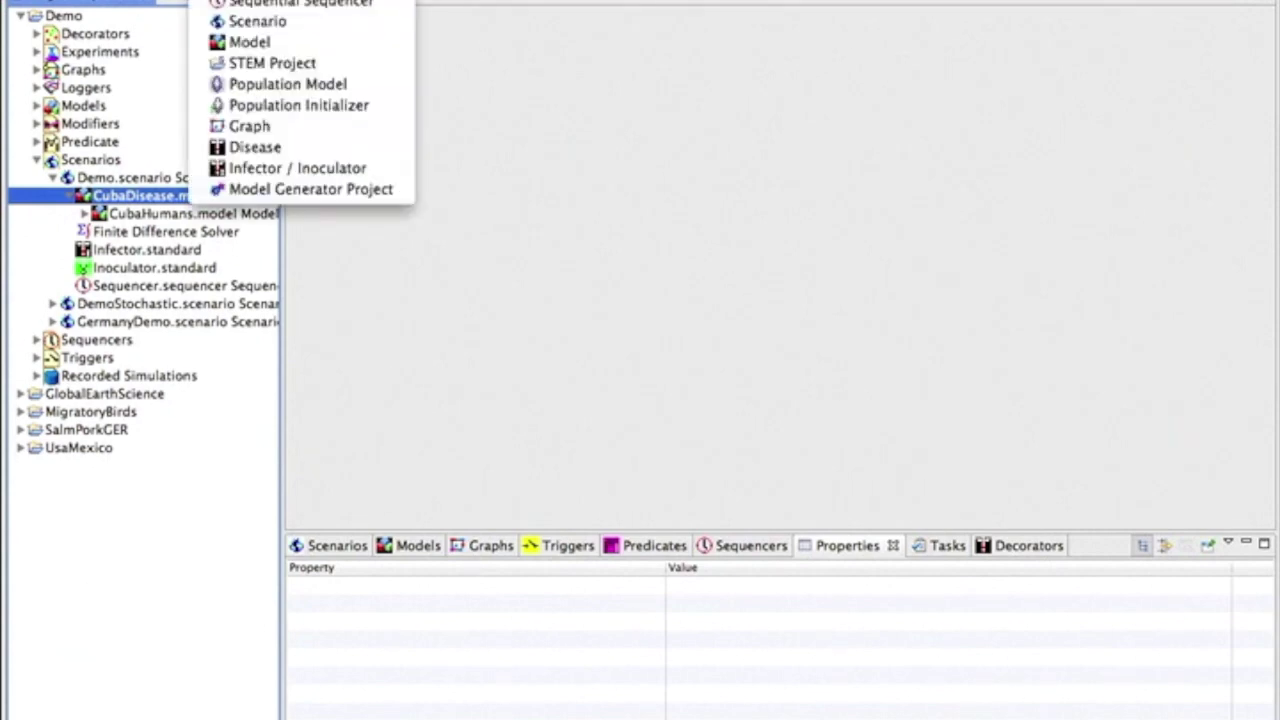
click(280, 190)
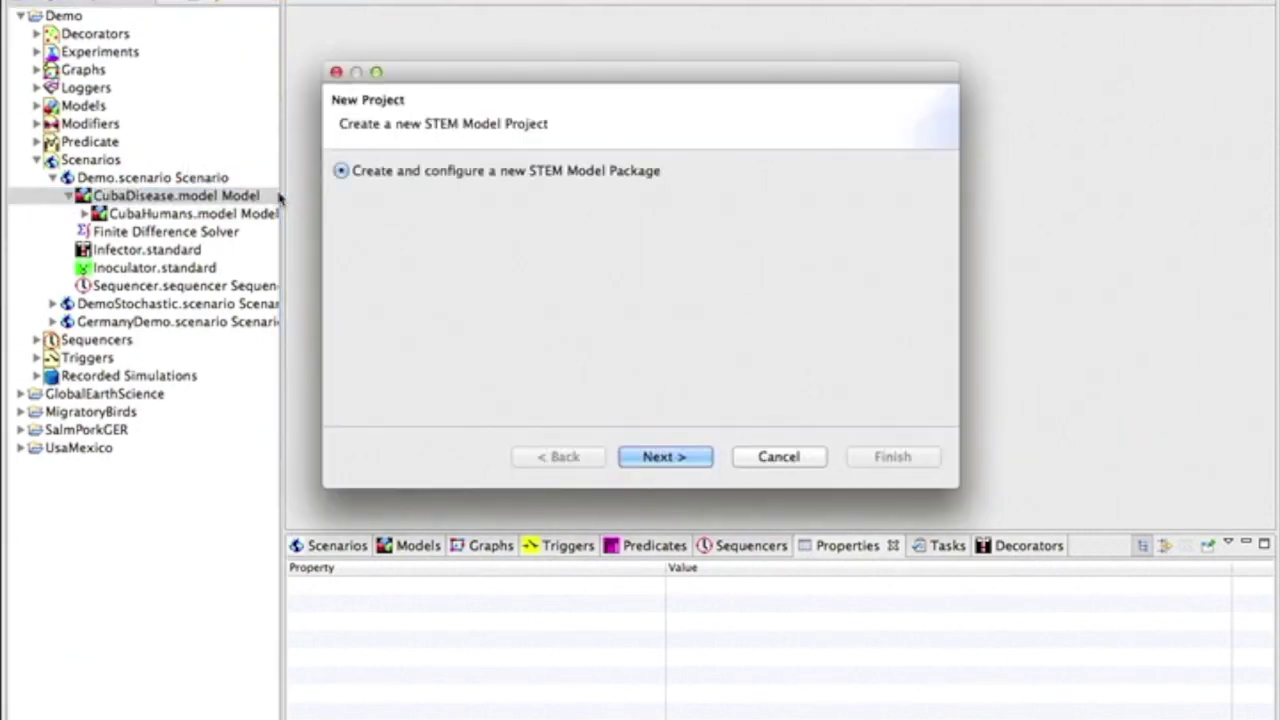
click(646, 458)
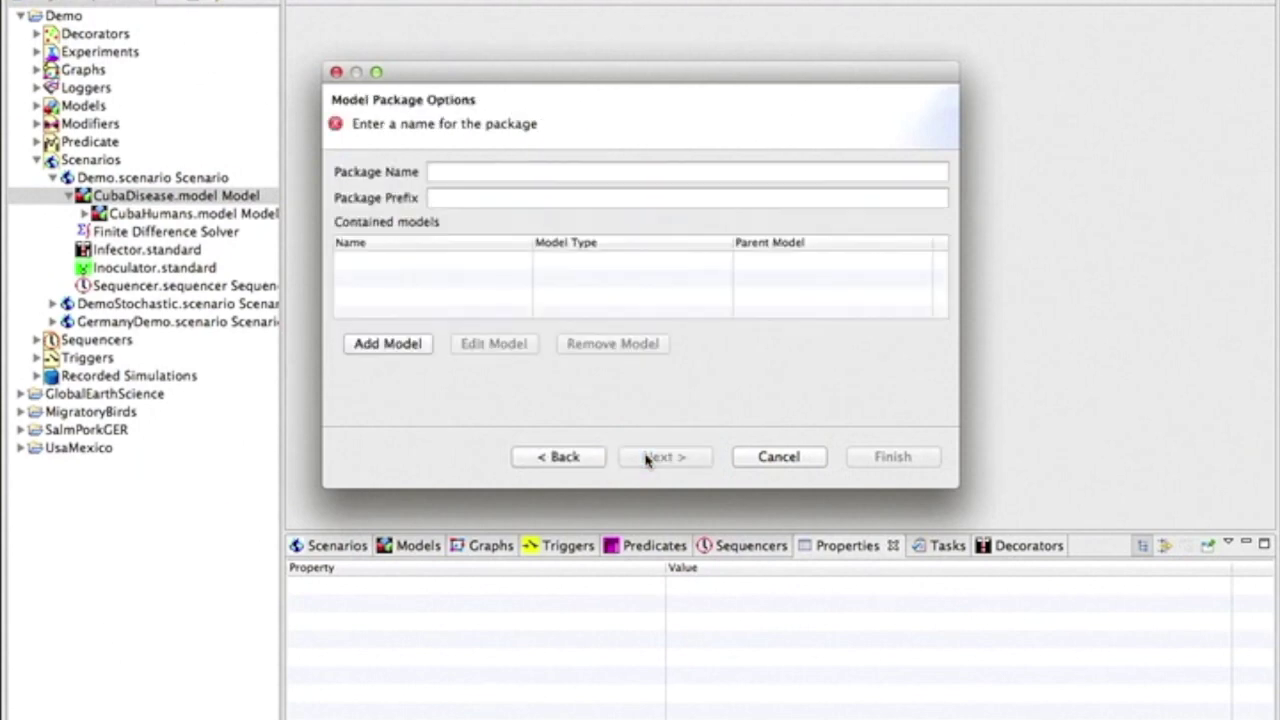
click(593, 172)
text(de)
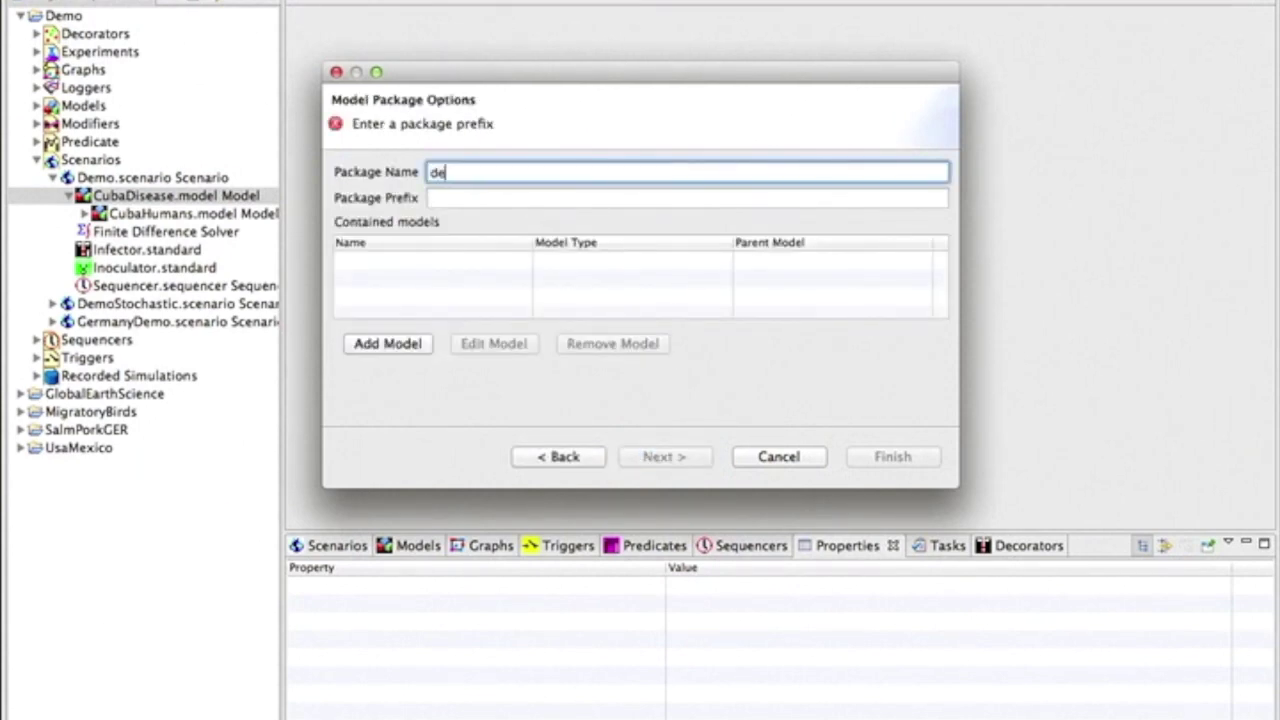
text(momodel)
click(599, 196)
text(org.myprefix)
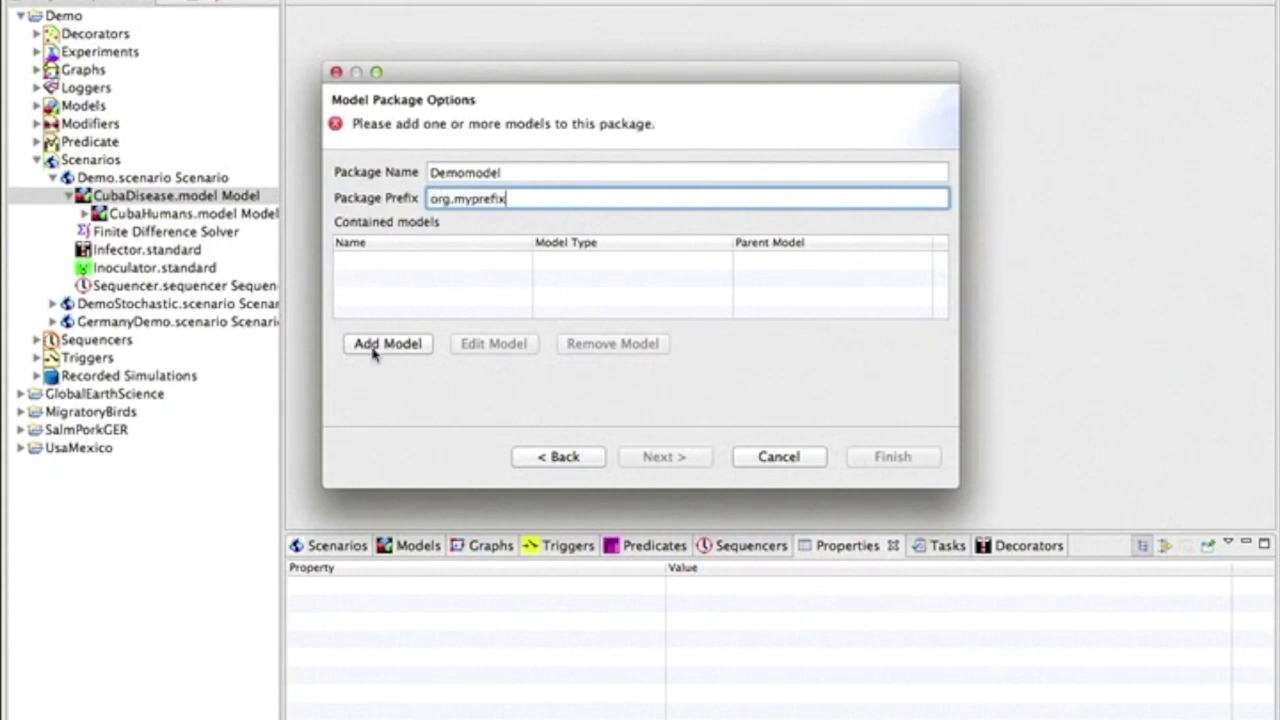
Add a DiseaseModel named DemoFlu with parent model SIR, keeping its inherited parameters and compartments, and finish creating the project.
click(373, 346)
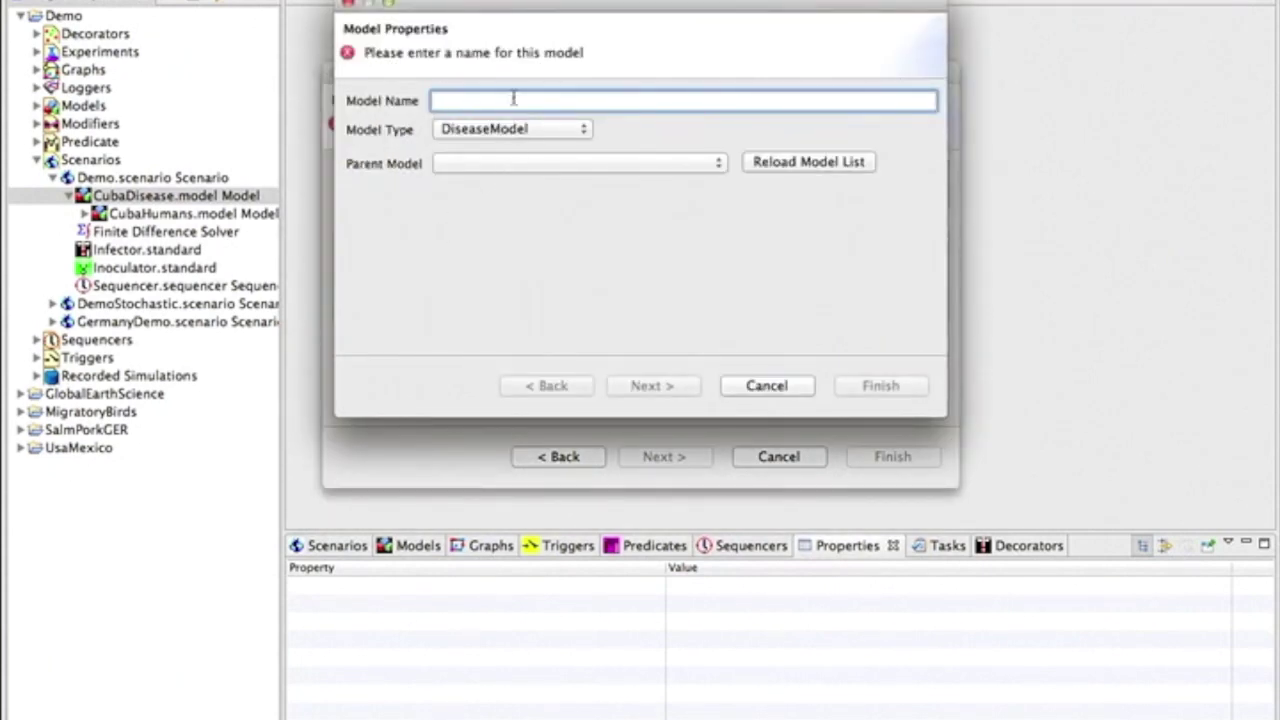
text(DemoFlu)
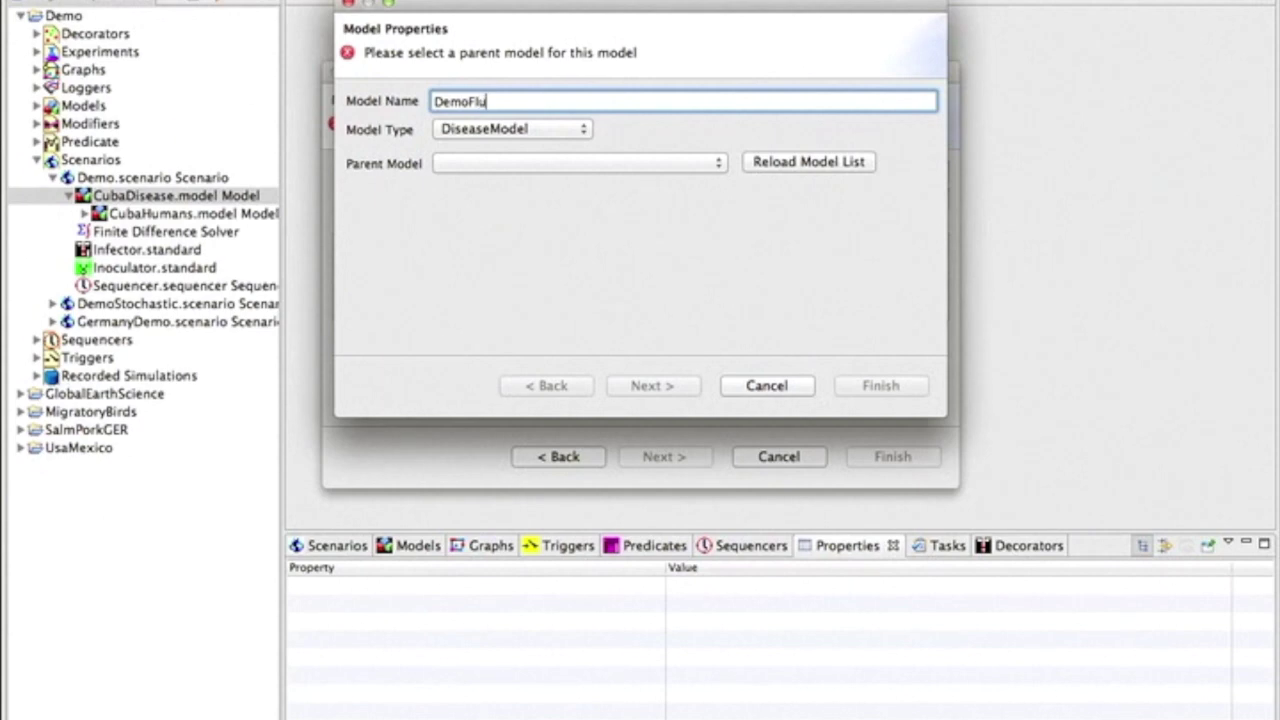
click(516, 163)
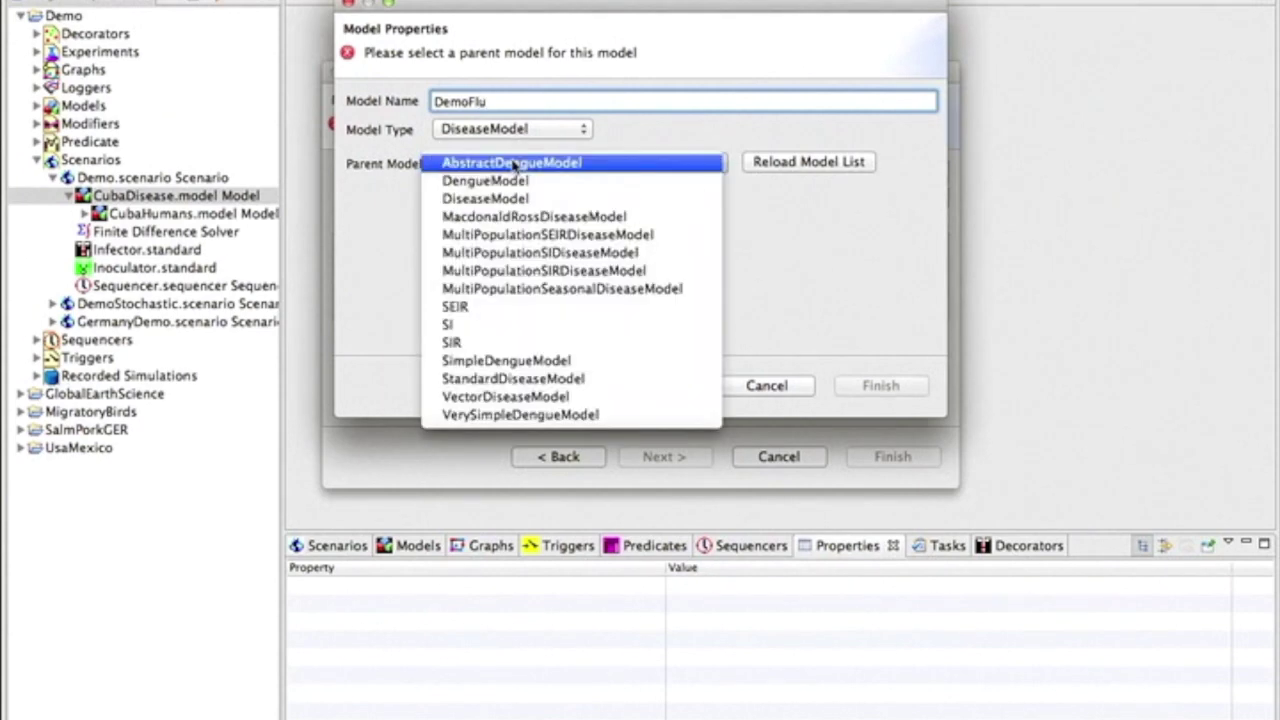
click(497, 344)
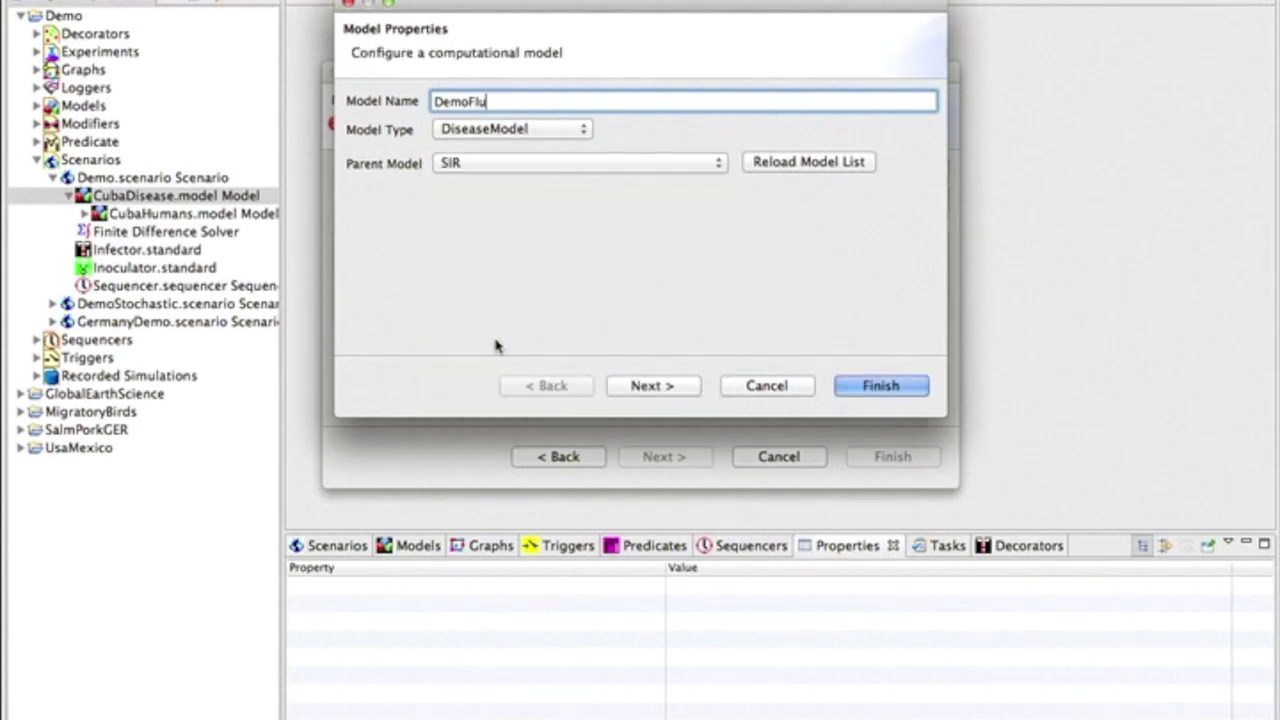
click(635, 386)
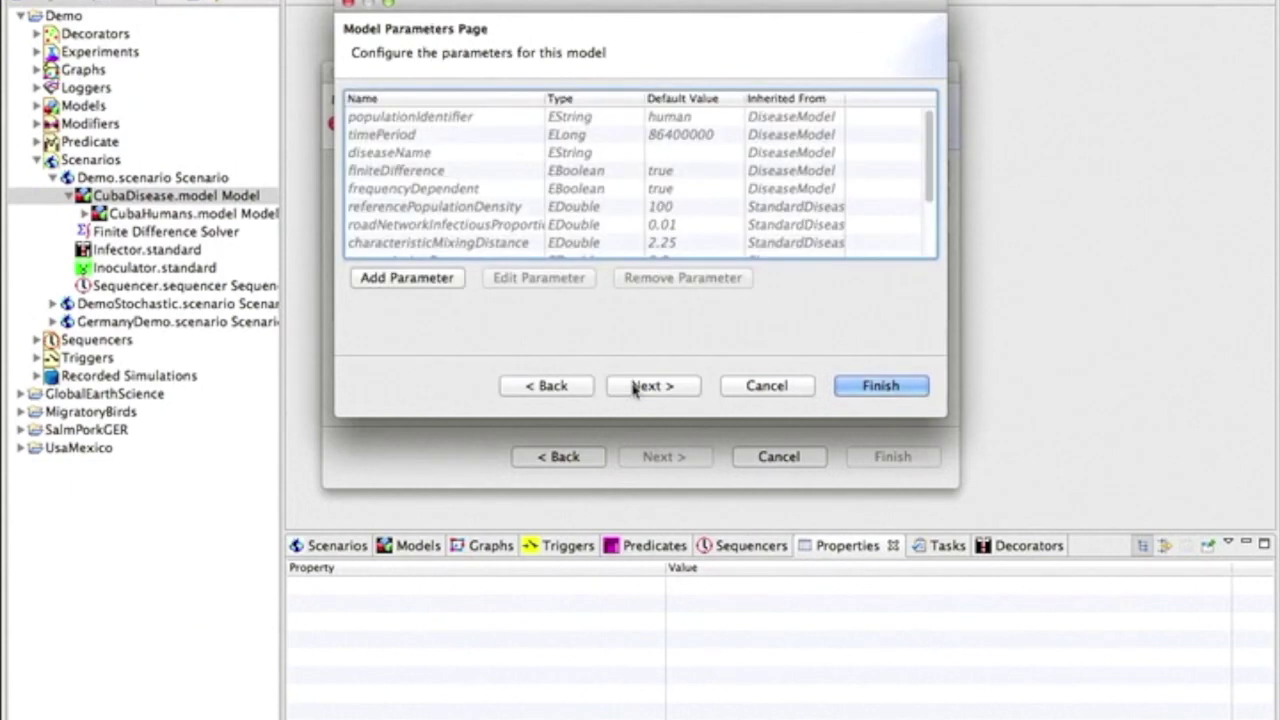
click(640, 386)
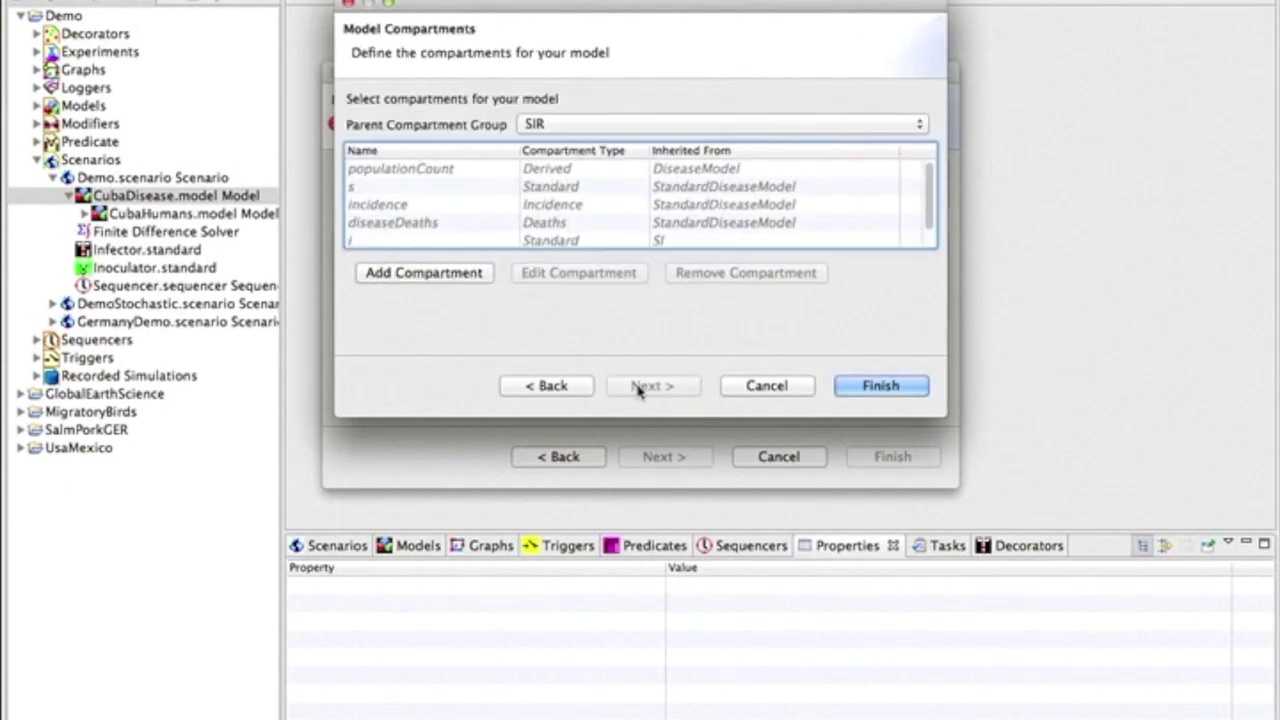
click(868, 390)
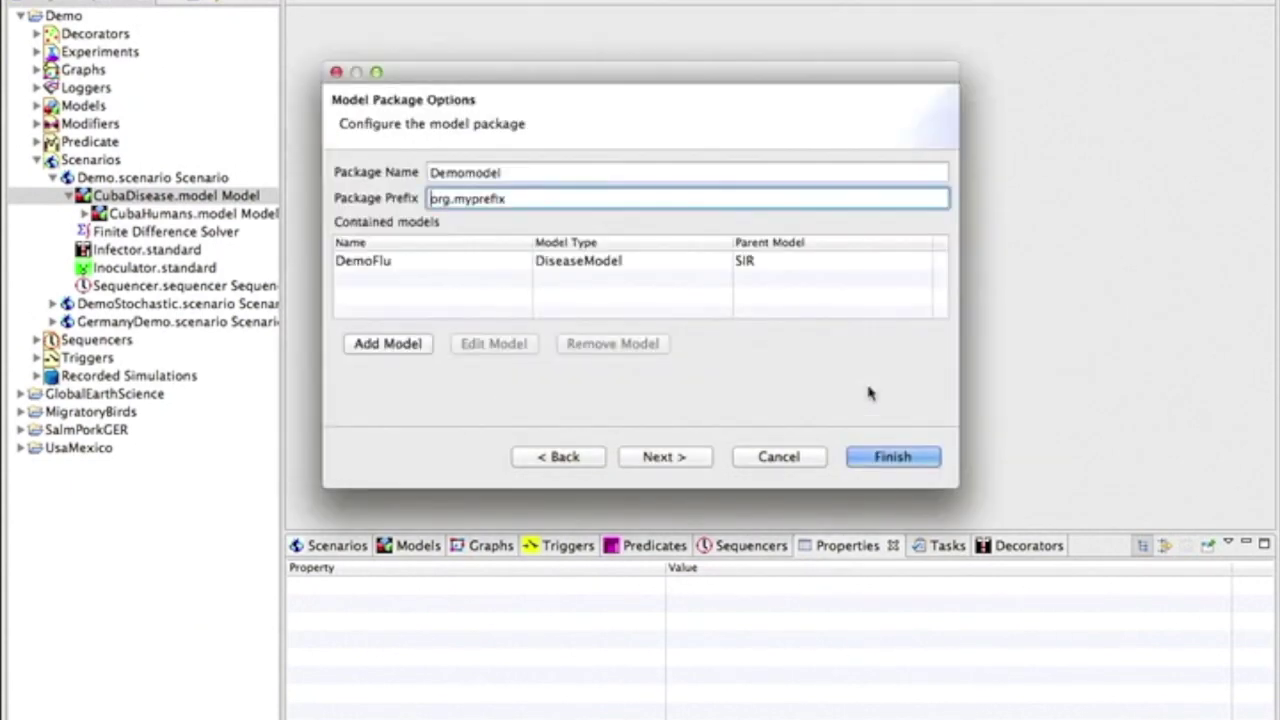
click(880, 462)
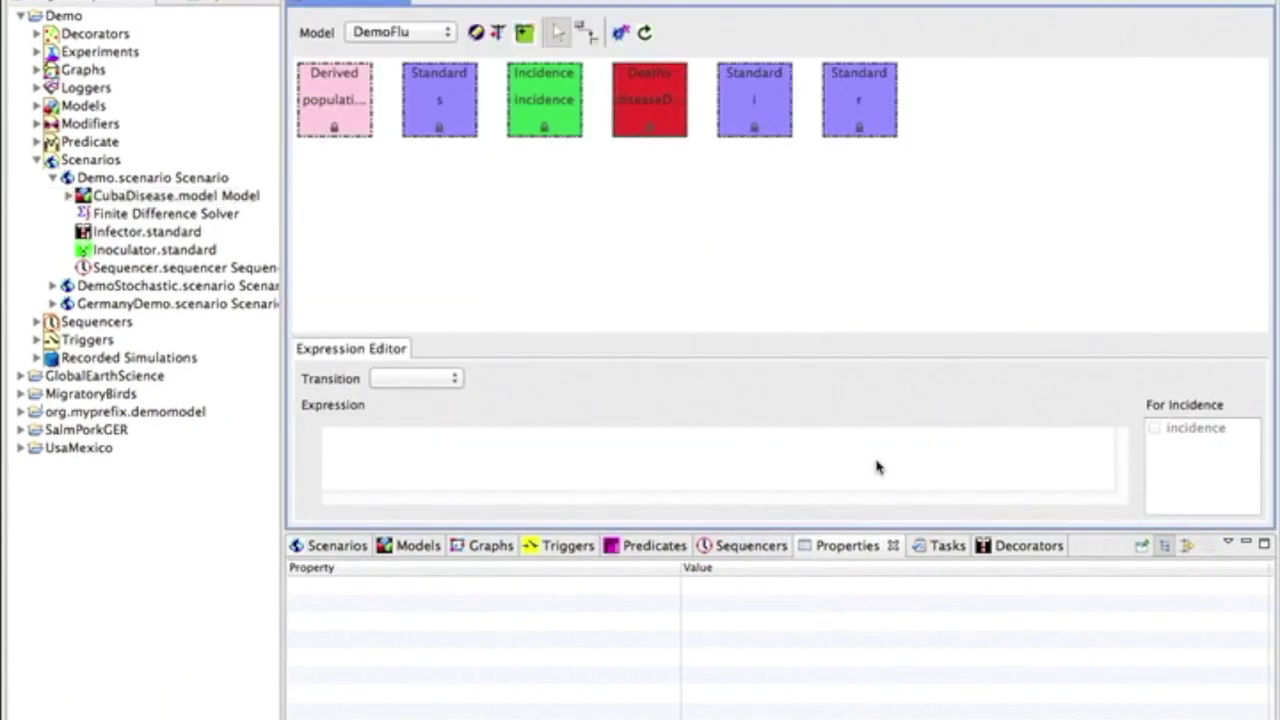
Arrange the s, i and r compartments in a row below the others, leaving a gap between s and i.
drag(455, 121, 494, 257)
drag(728, 130, 658, 251)
drag(836, 128, 787, 263)
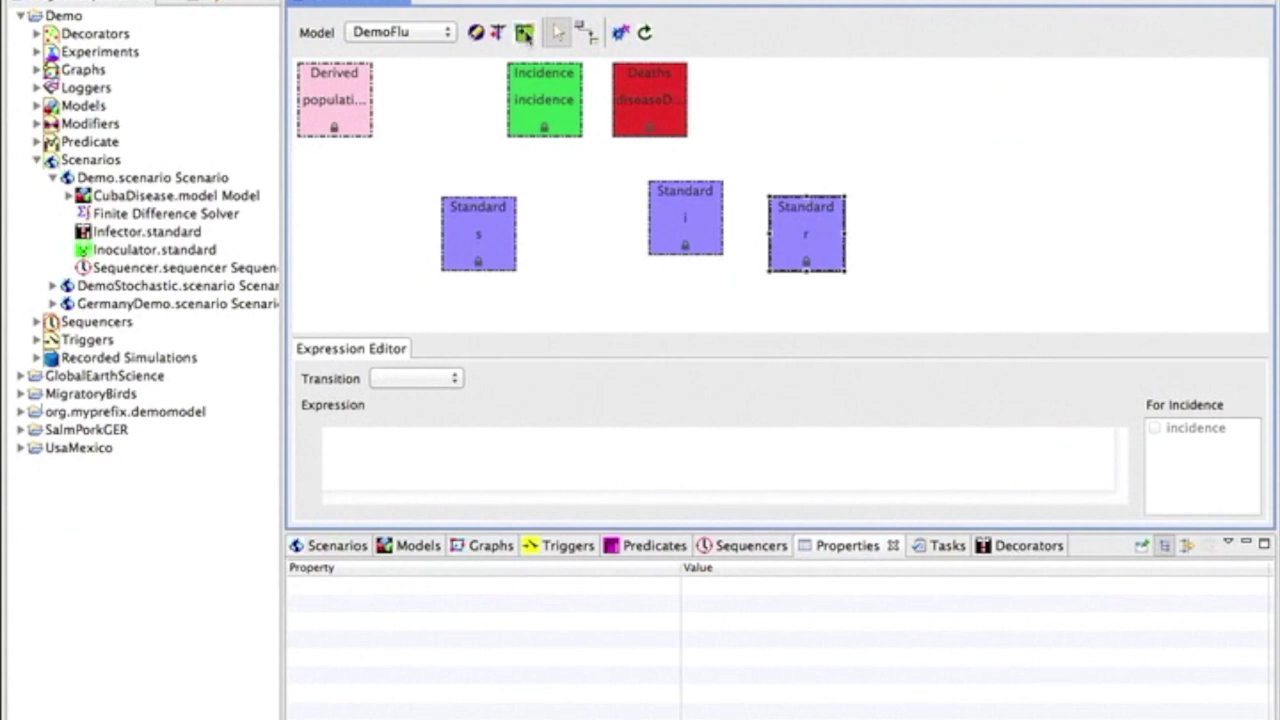
Add a Standard compartment named e and place it, enlarged, between the s and i compartments.
click(524, 33)
text(E)
click(670, 378)
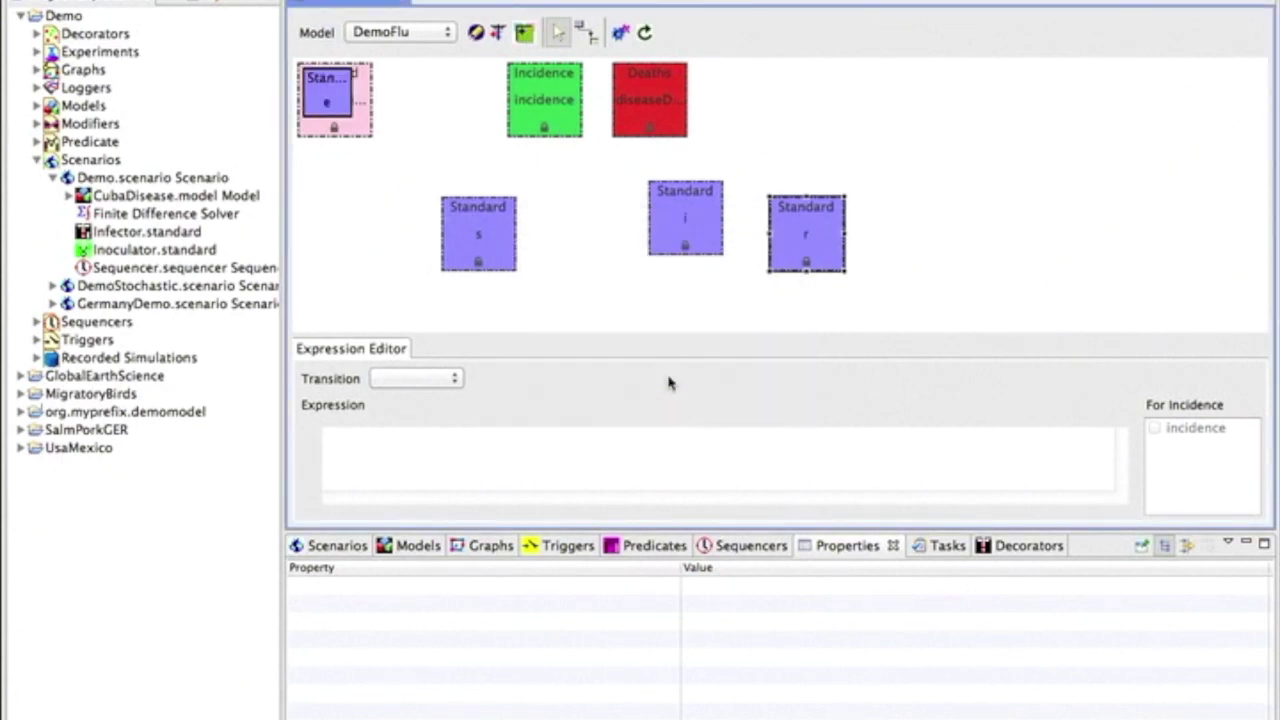
drag(322, 98, 621, 259)
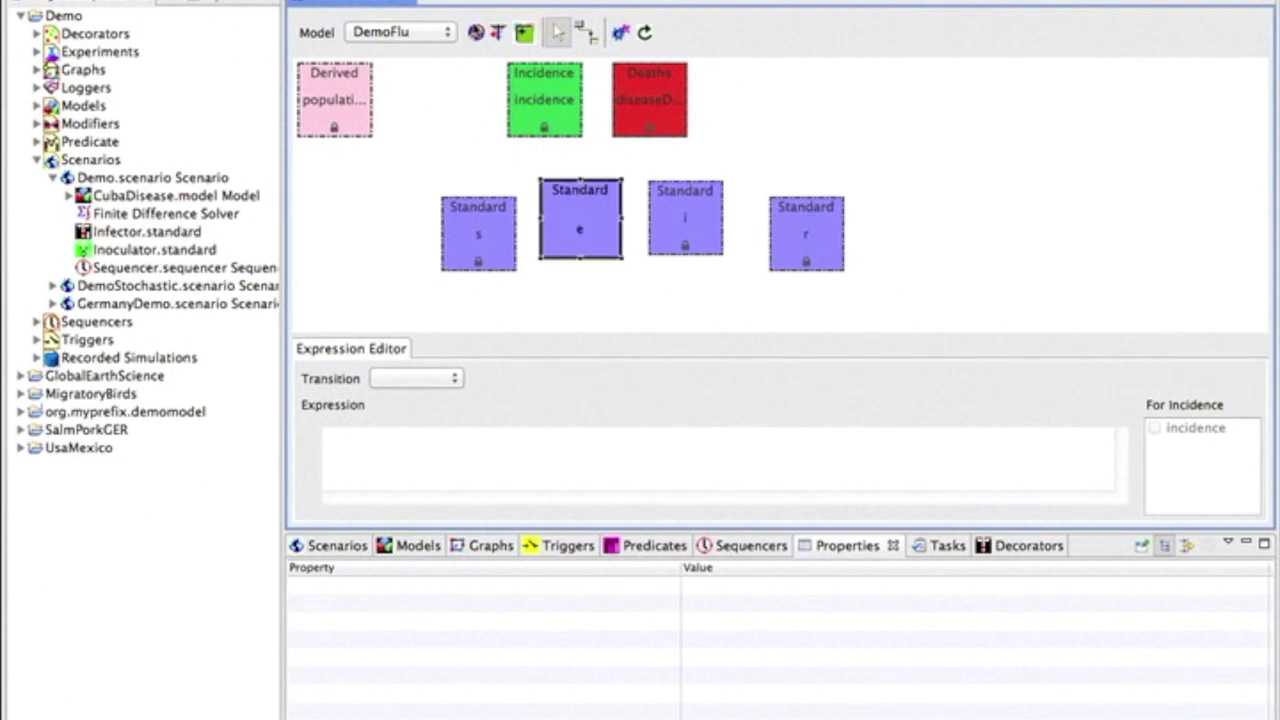
Add a double model parameter named incubationrate with the display name Incubationrate and a default value of 0.5.
click(476, 33)
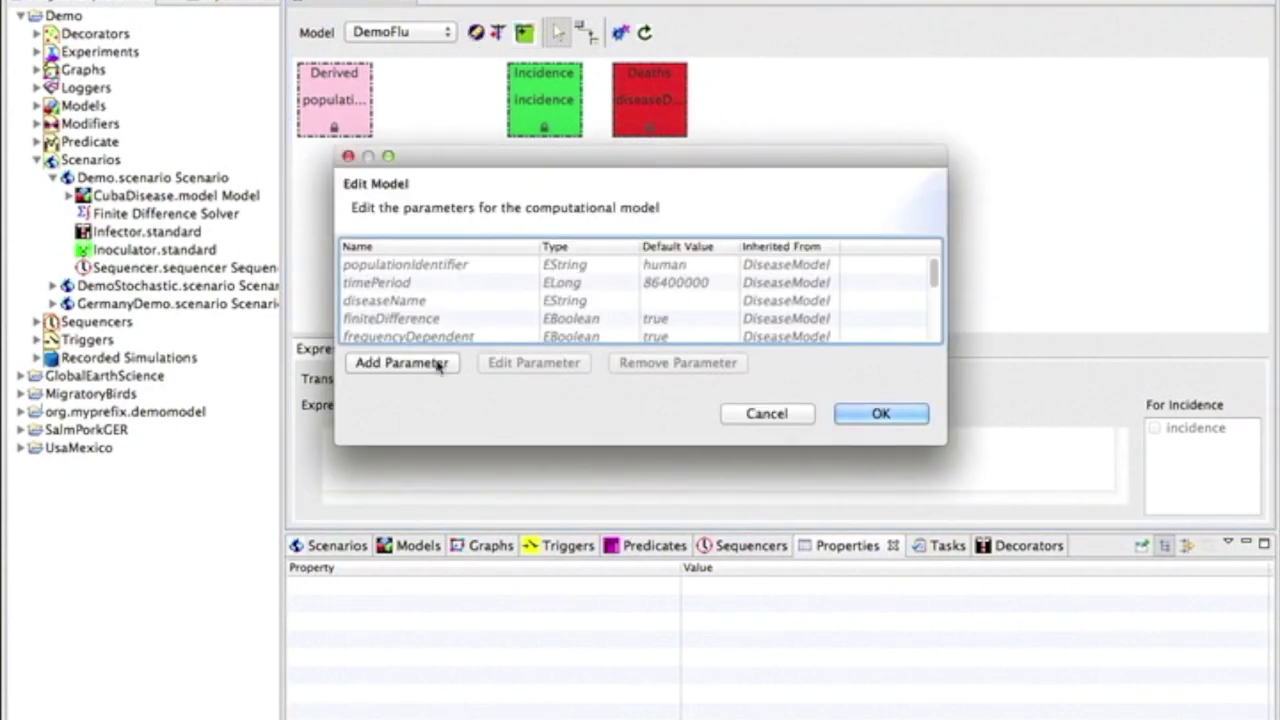
click(400, 363)
text(in)
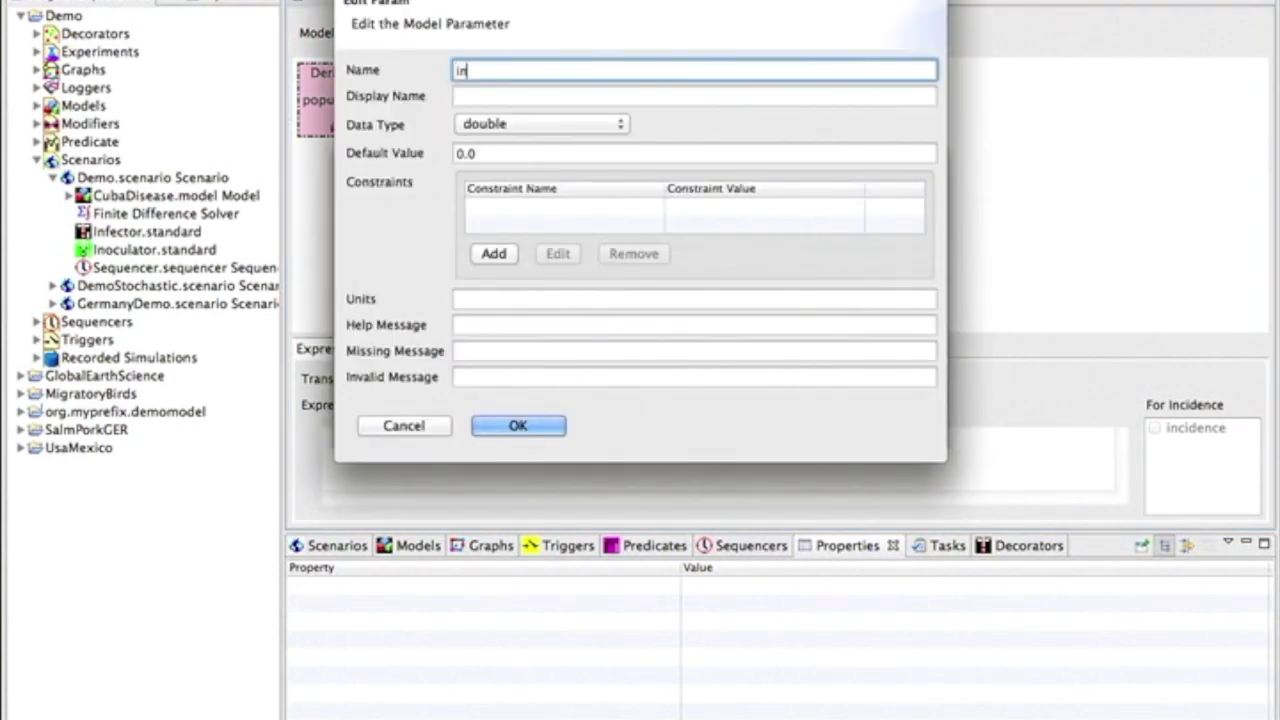
text(cubationrate)
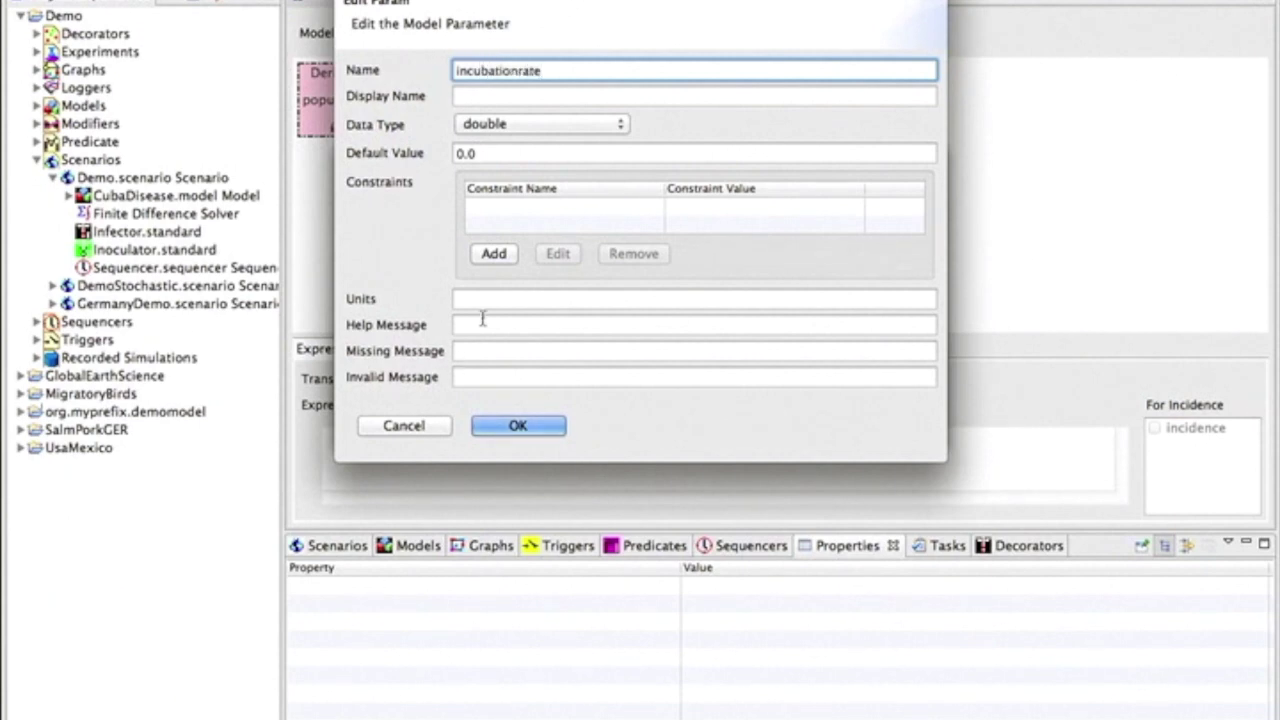
click(548, 97)
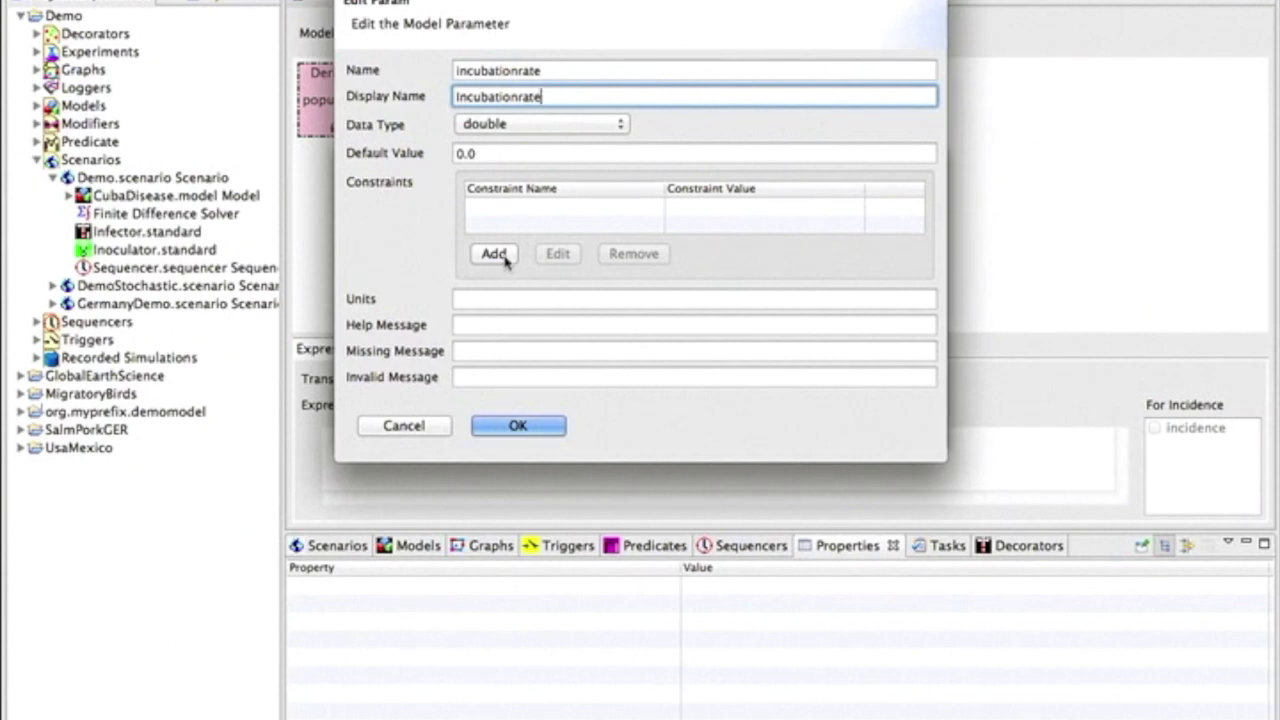
click(495, 153)
key(BackSpace)
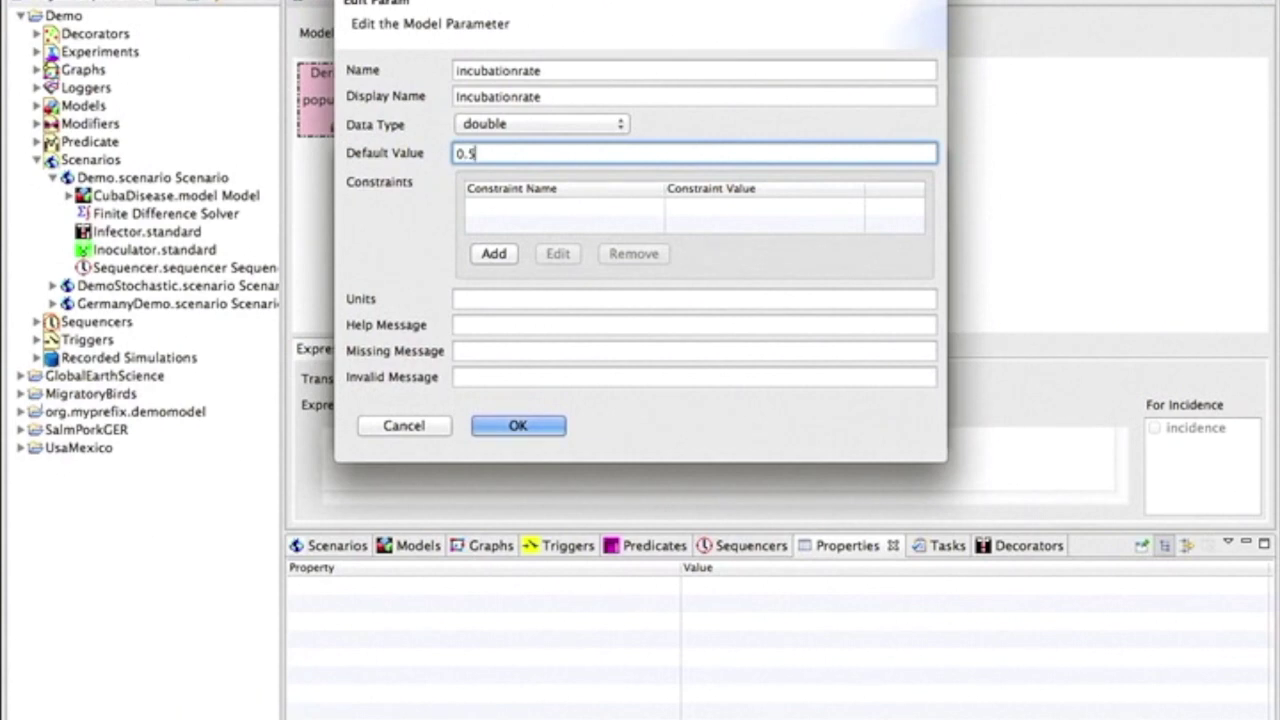
text(5)
Constrain the incubationrate parameter to a minValue of 0 and accept the parameter.
click(493, 254)
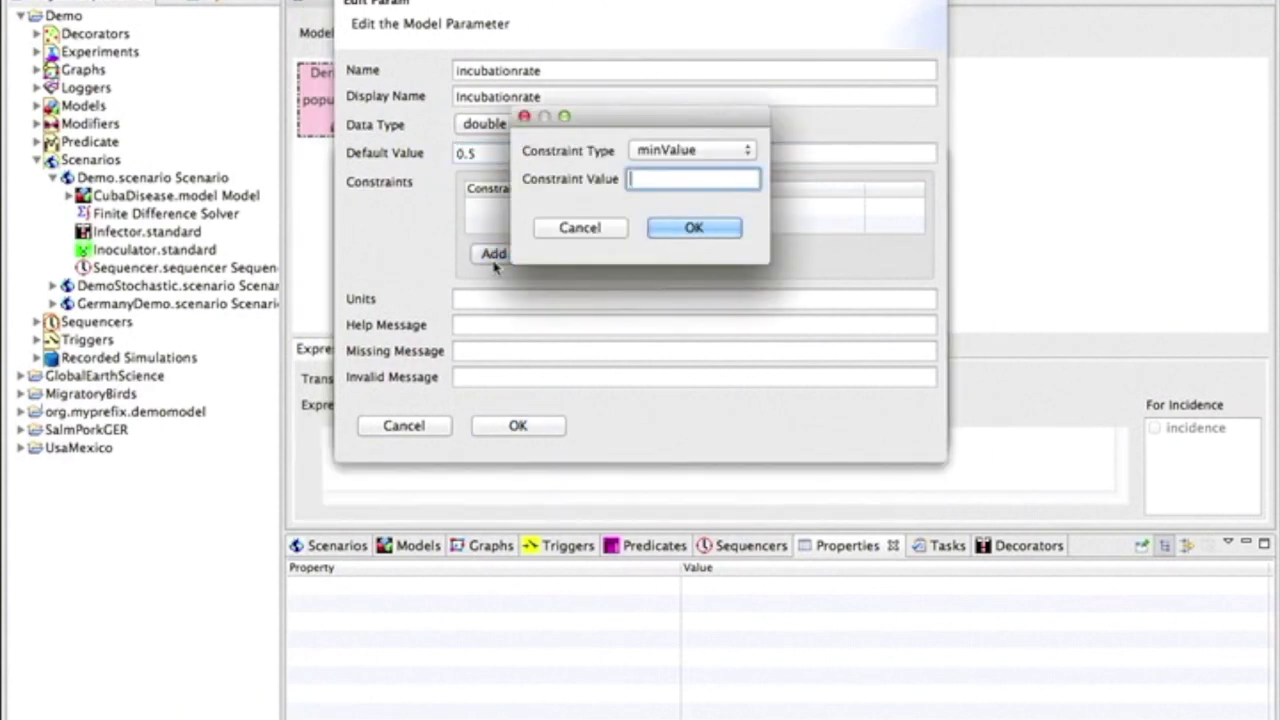
text(0)
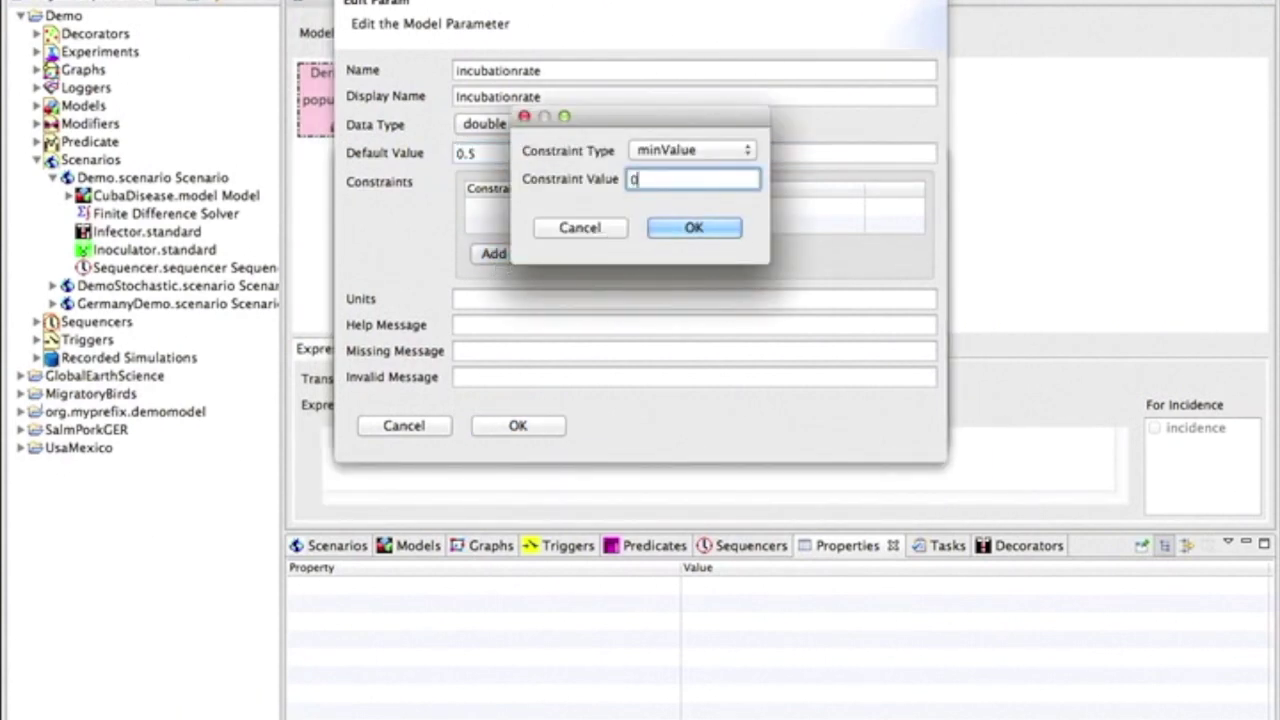
click(719, 232)
click(517, 430)
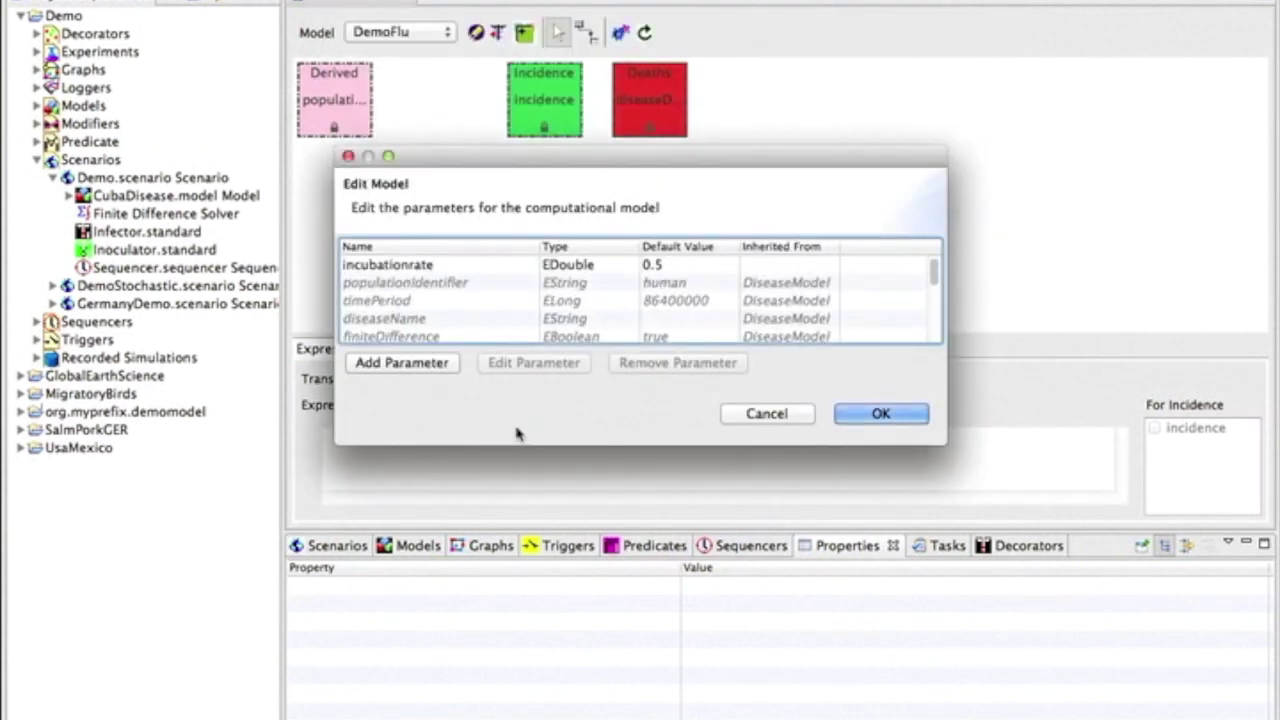
Add a double model parameter named modulationPeriod with the display name Modulation Period and a default value of 365.25.
click(440, 366)
text(modulationPeriod)
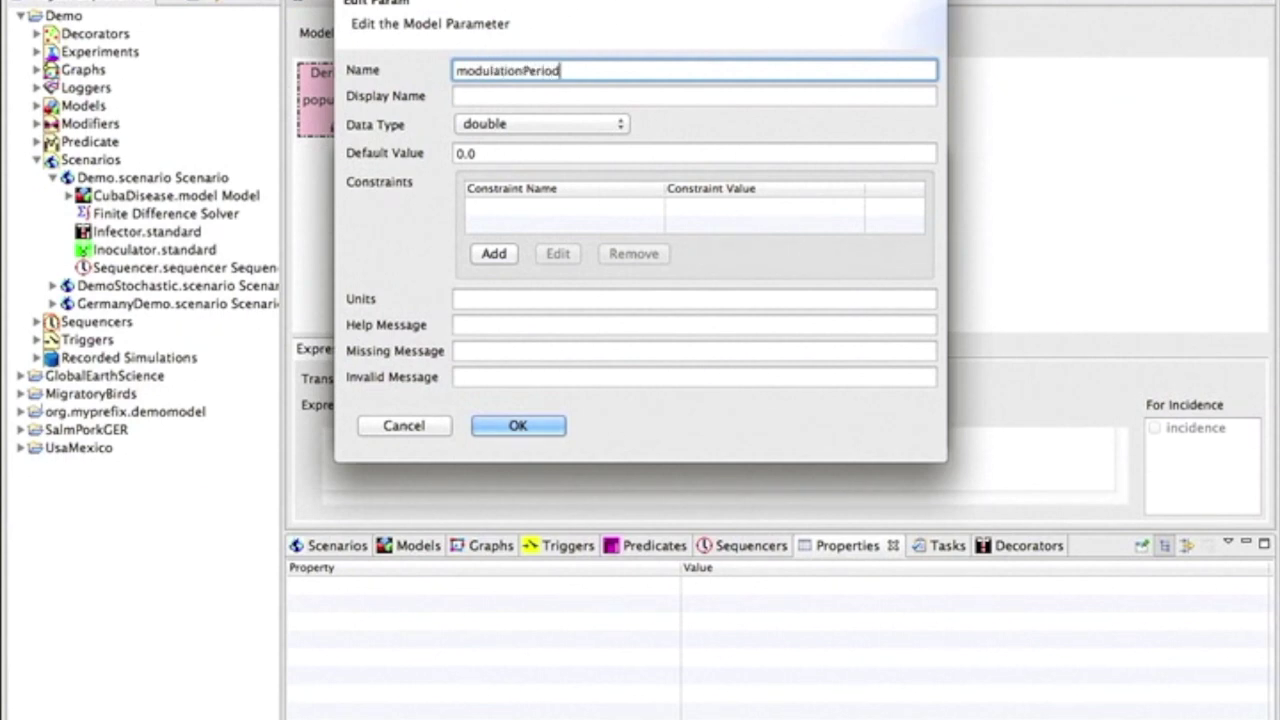
click(501, 97)
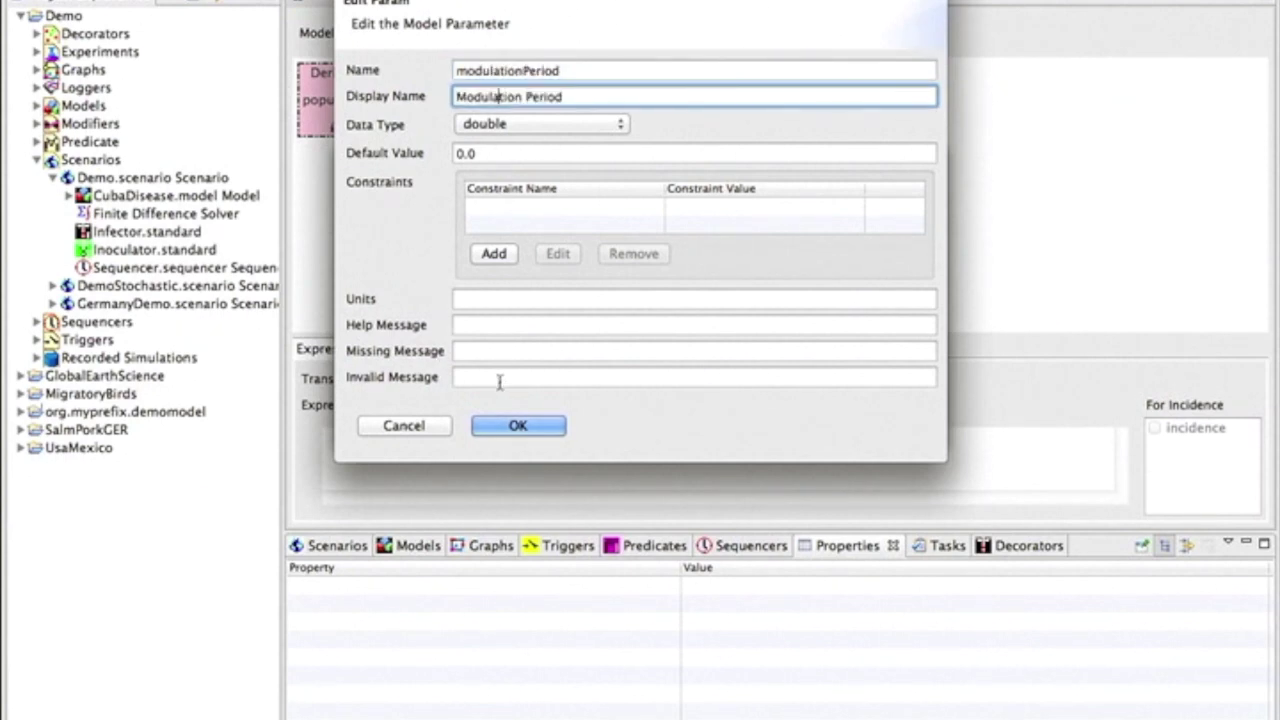
double_click(474, 152)
text(365.25)
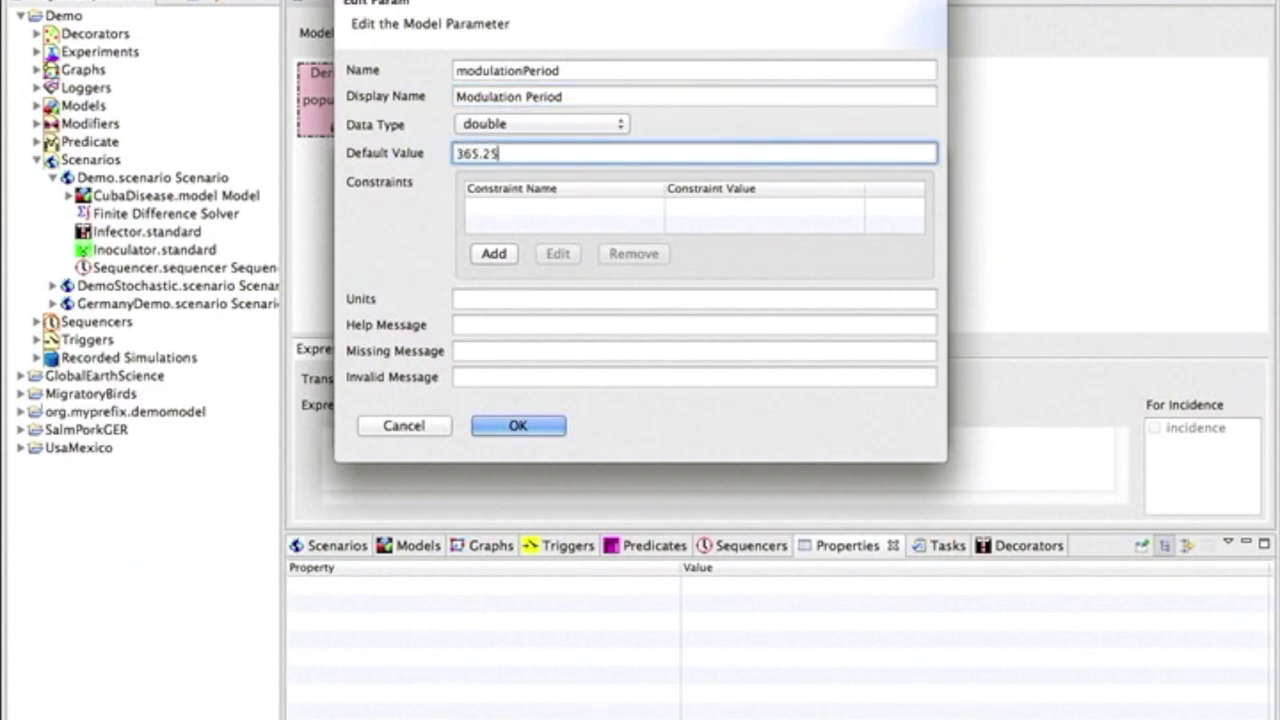
Constrain modulationPeriod to a minValue of 0.0 and accept the DemoFlu parameter changes.
click(491, 254)
text(0)
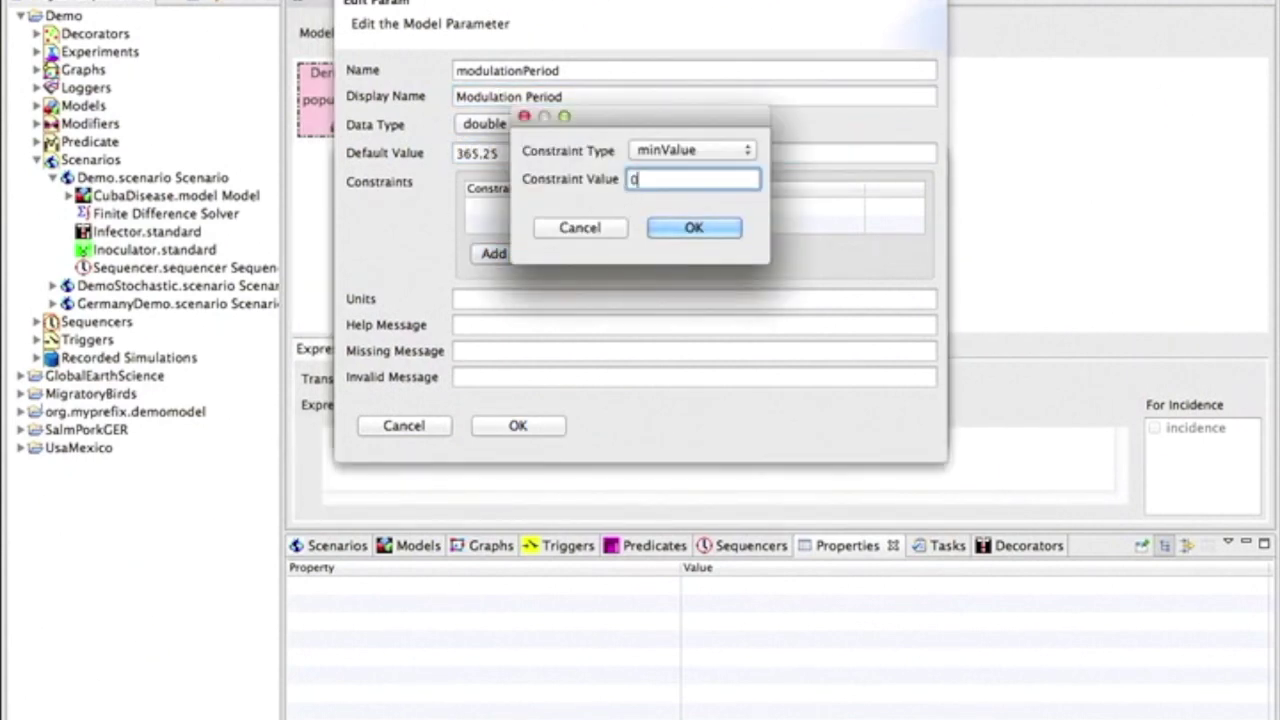
text(.0)
click(690, 229)
click(517, 425)
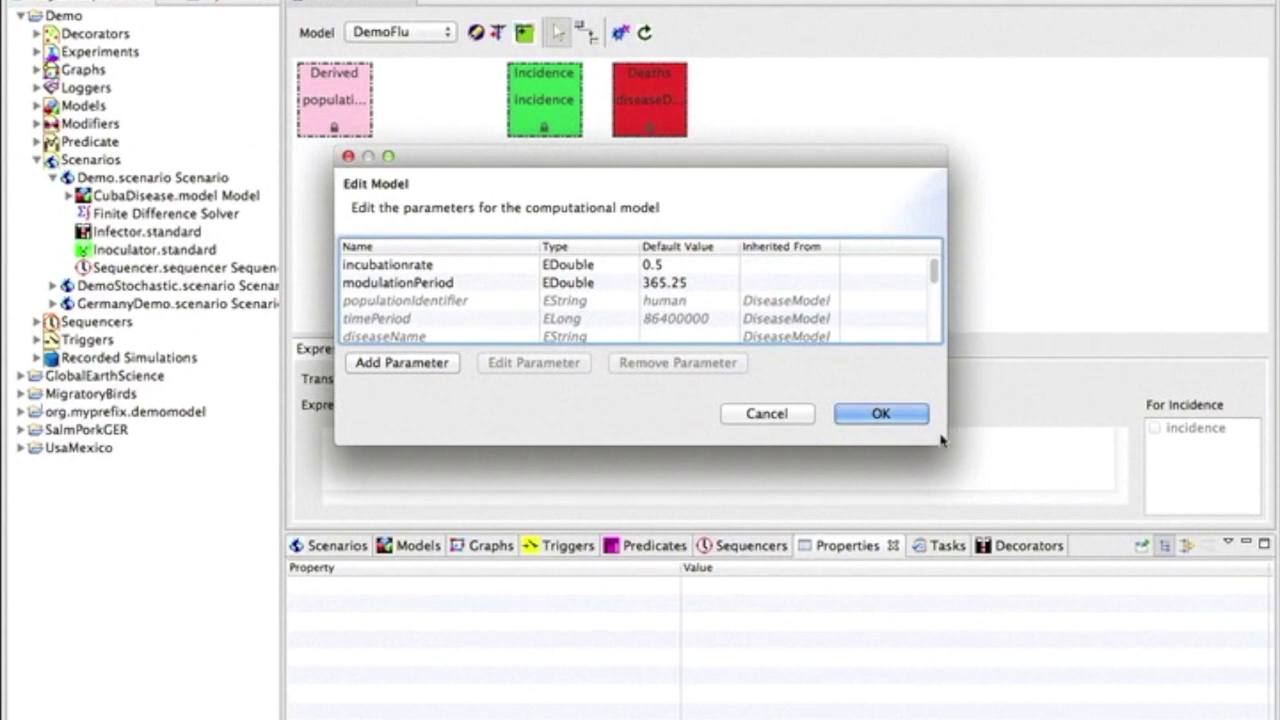
click(908, 422)
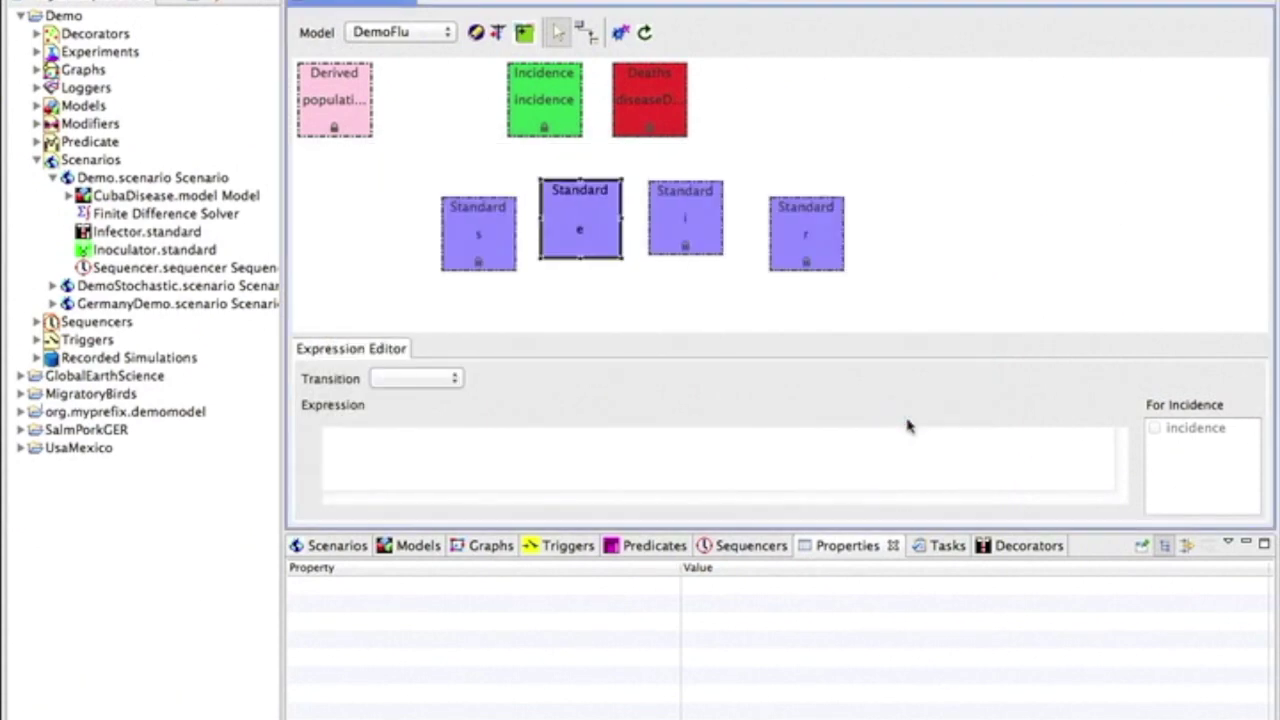
Save the metamodel and generate the DemoFlu model code in package Demomodel with the prefix org.myprefix.
click(620, 35)
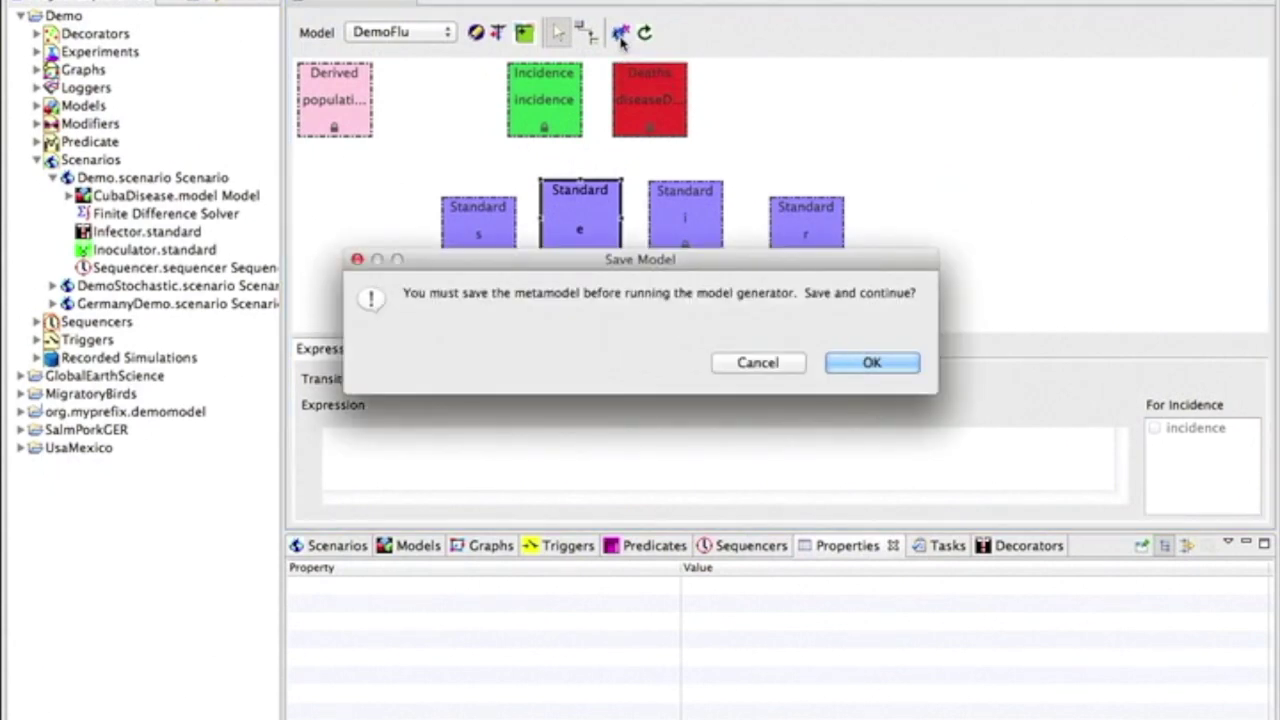
click(864, 364)
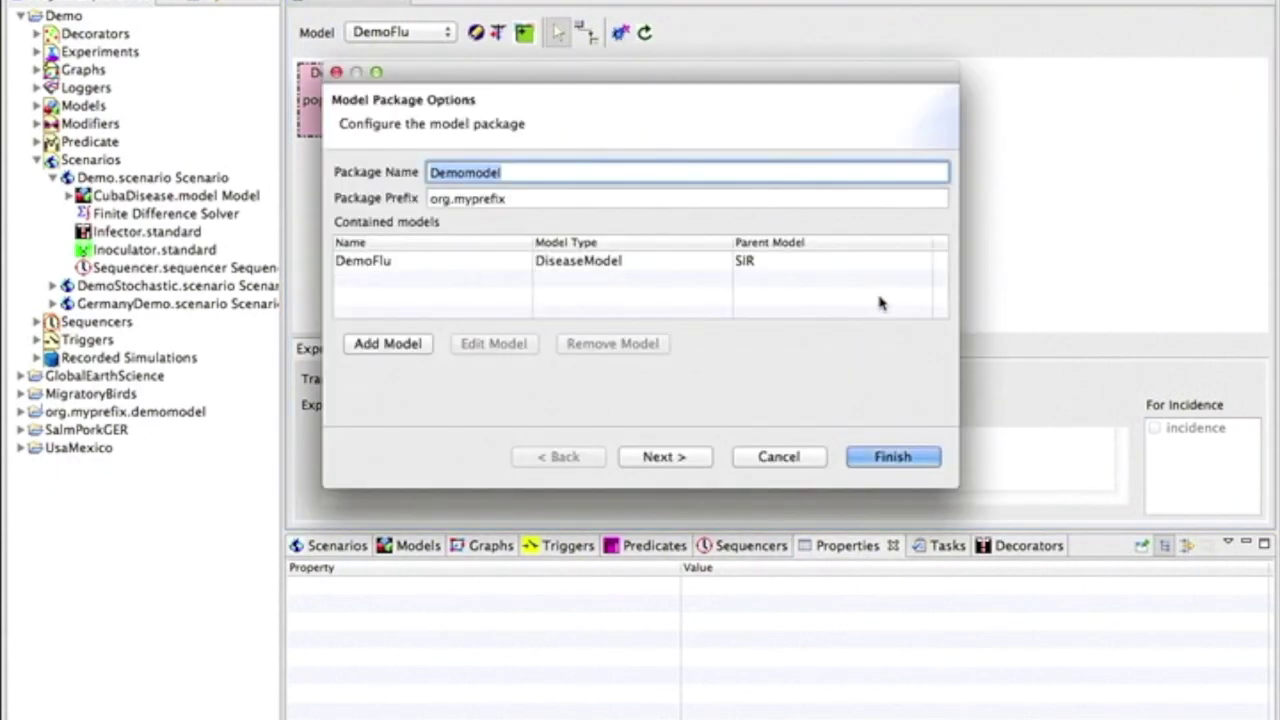
click(874, 461)
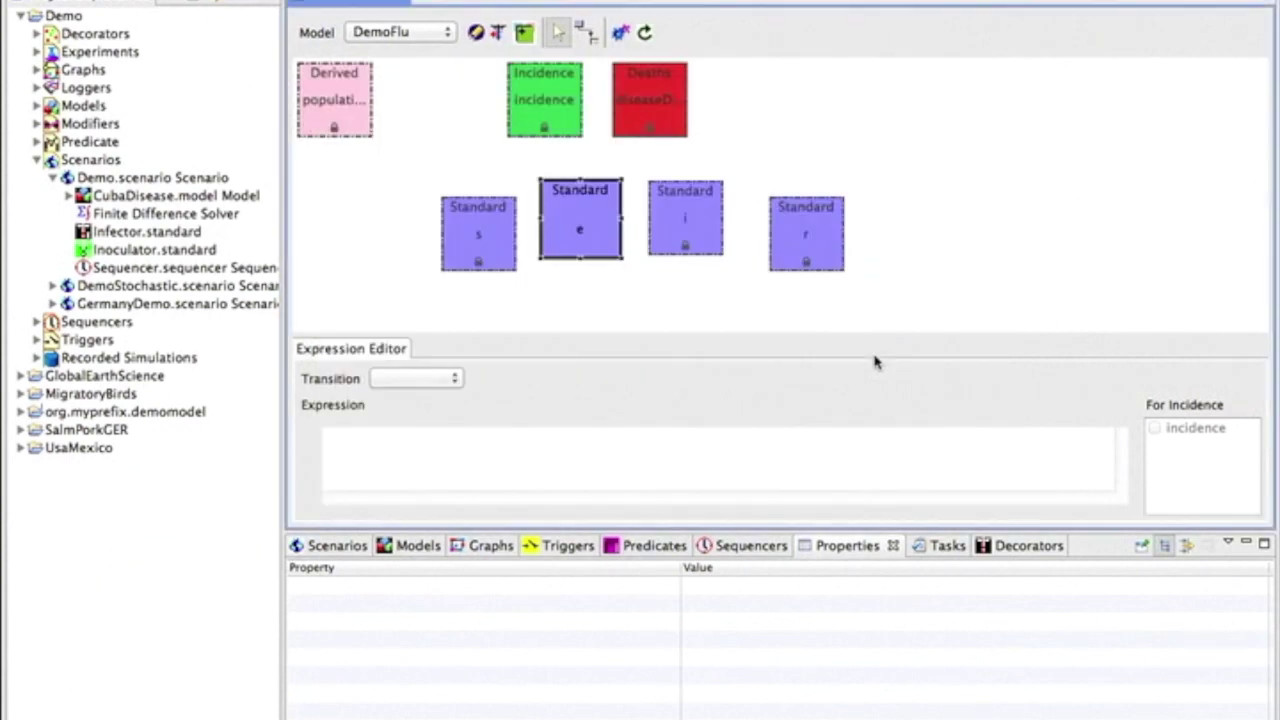
Locate DemoFluExpressions.java in the org.myprefix.demomodel.impl source package of the generated project.
click(183, 418)
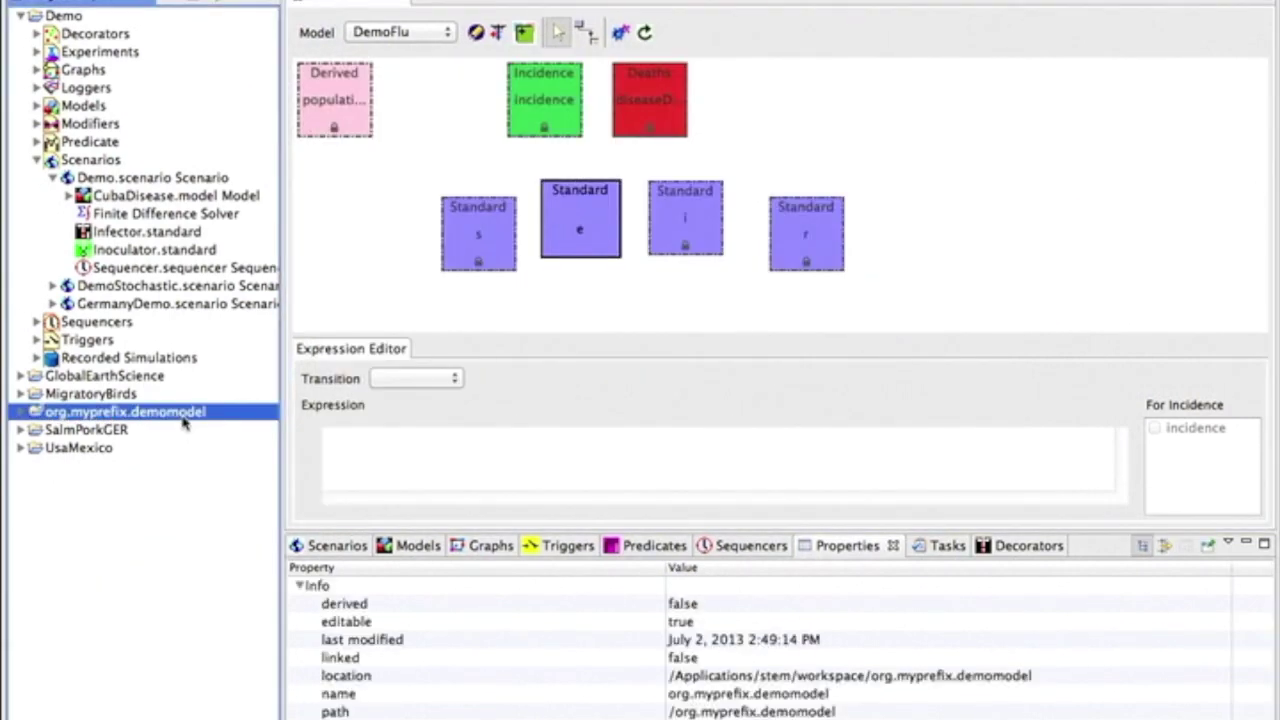
click(22, 413)
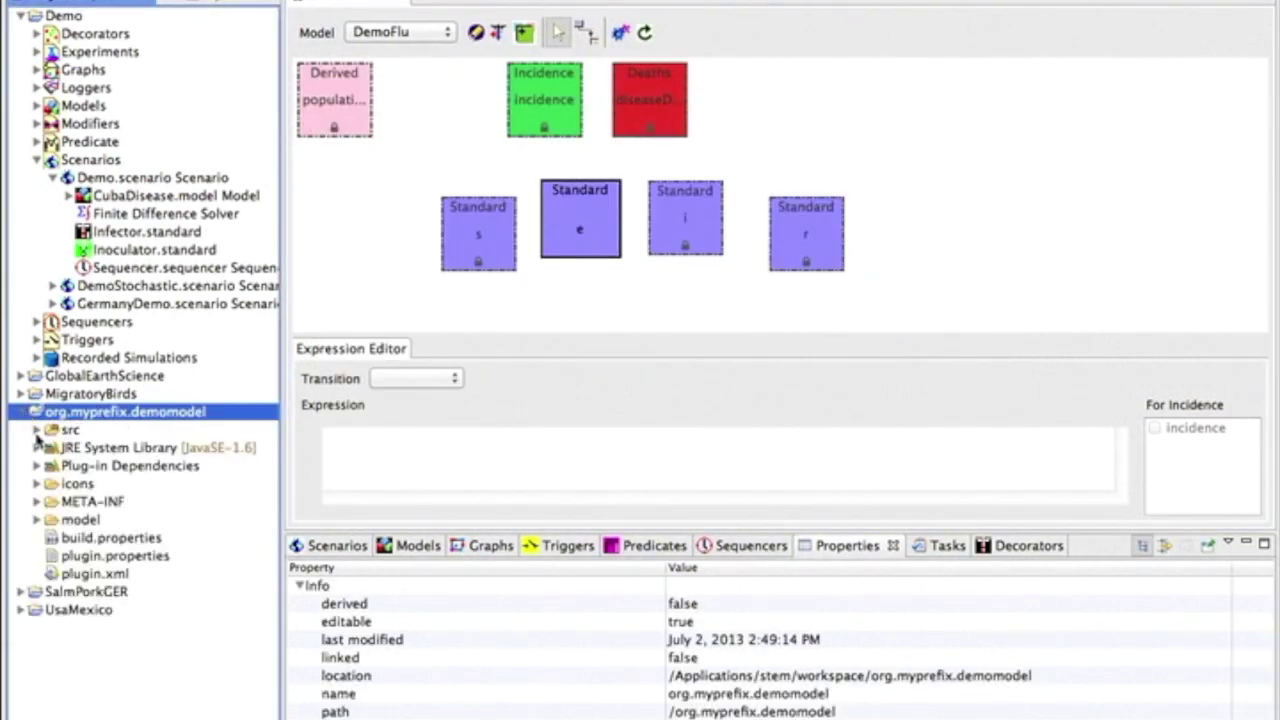
click(36, 429)
click(86, 466)
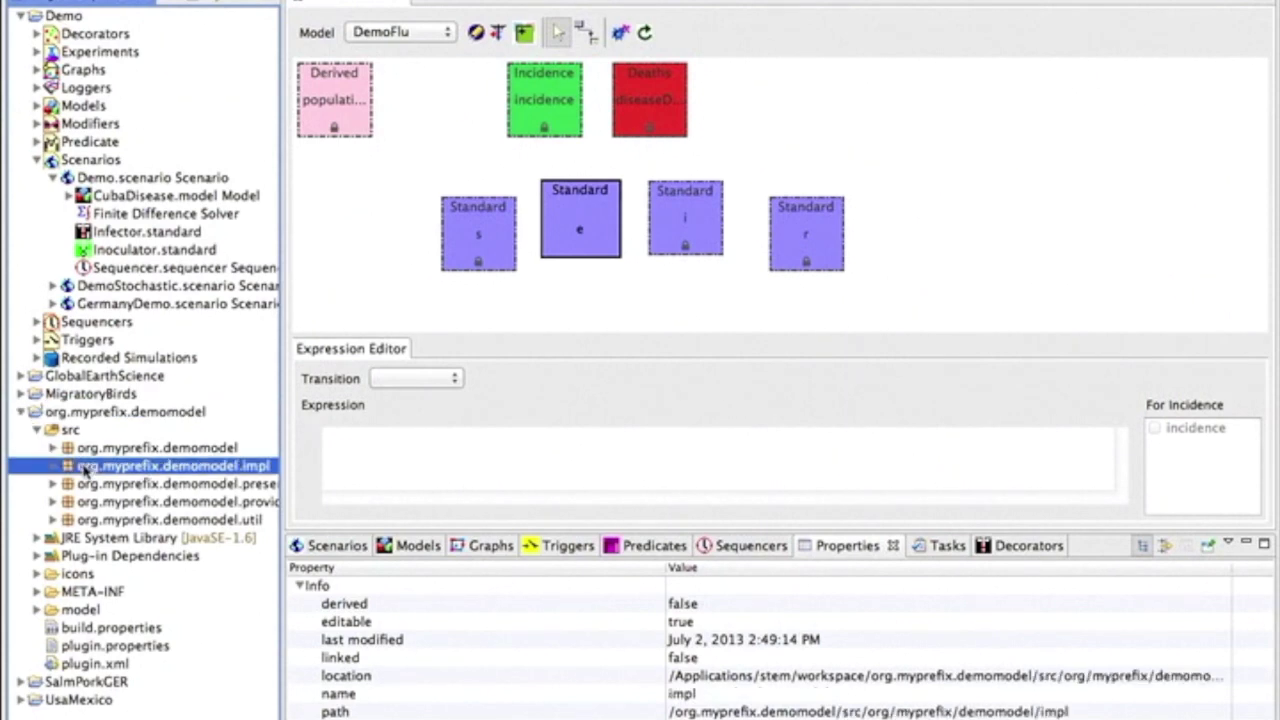
click(53, 466)
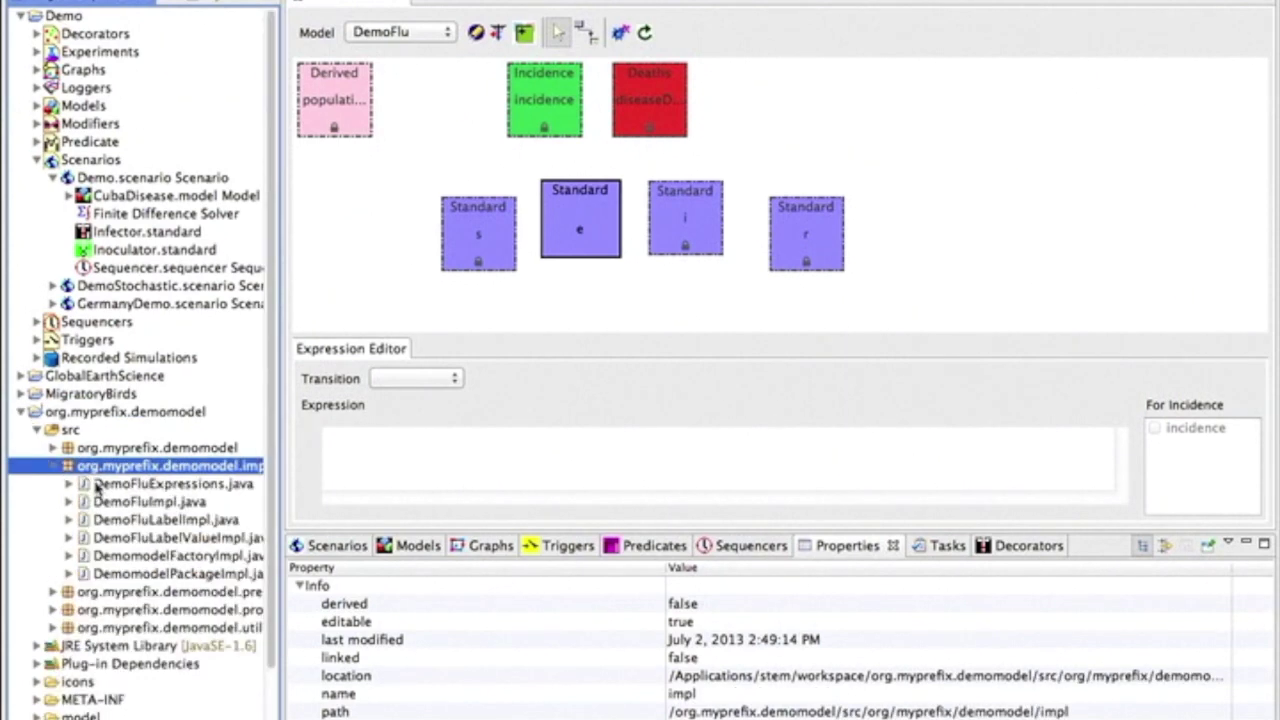
click(98, 484)
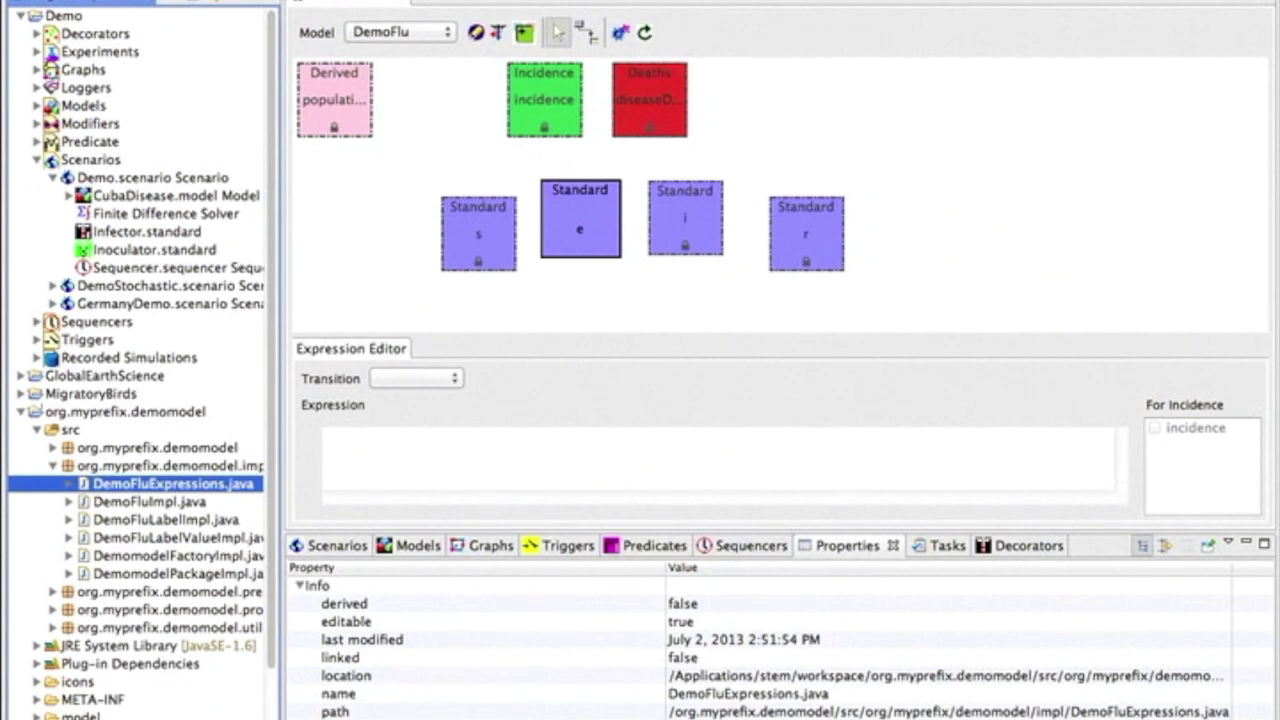
Create a disease decorator named flu in the Demo project, using the Demo Flu disease model and the disease name flu.
click(108, 33)
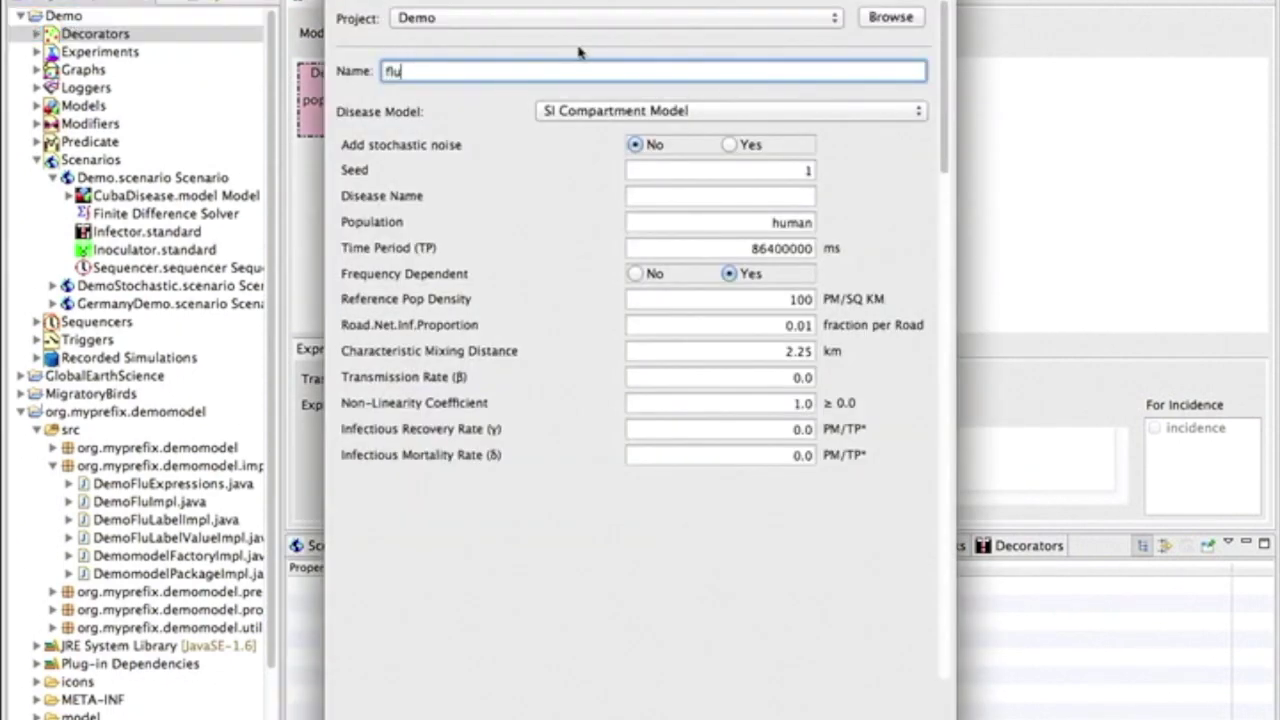
click(662, 114)
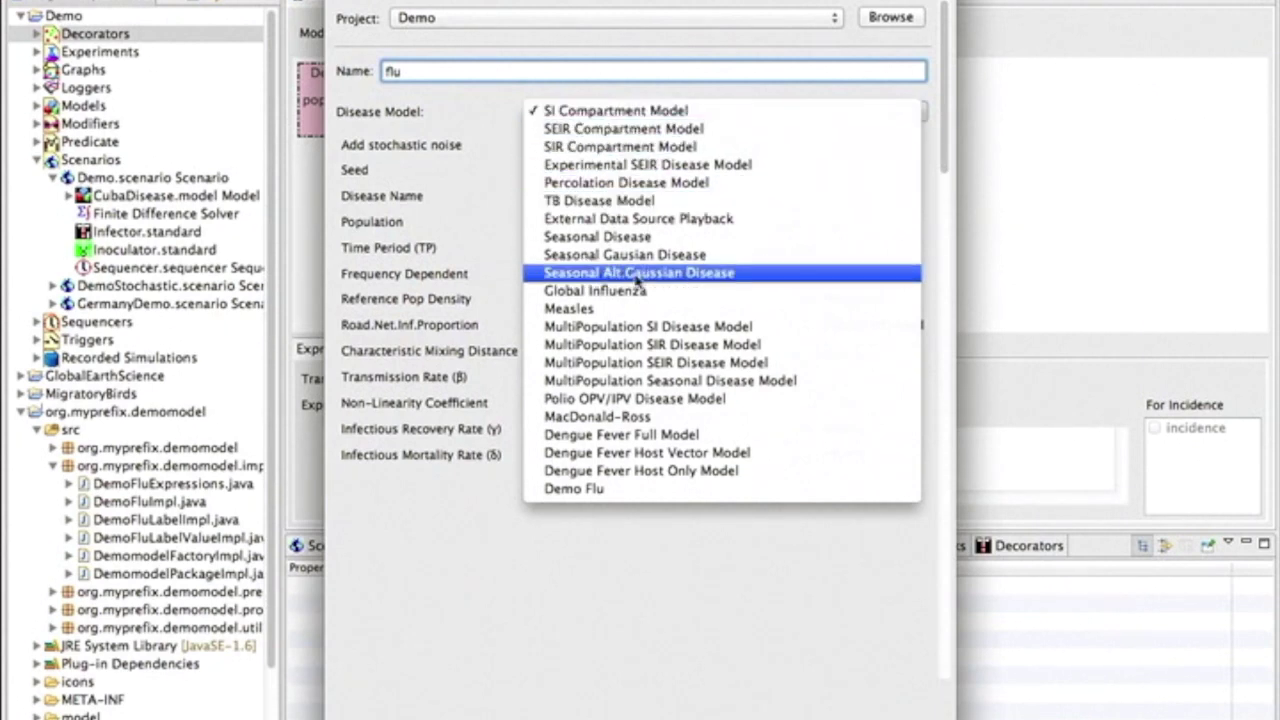
click(617, 491)
click(754, 200)
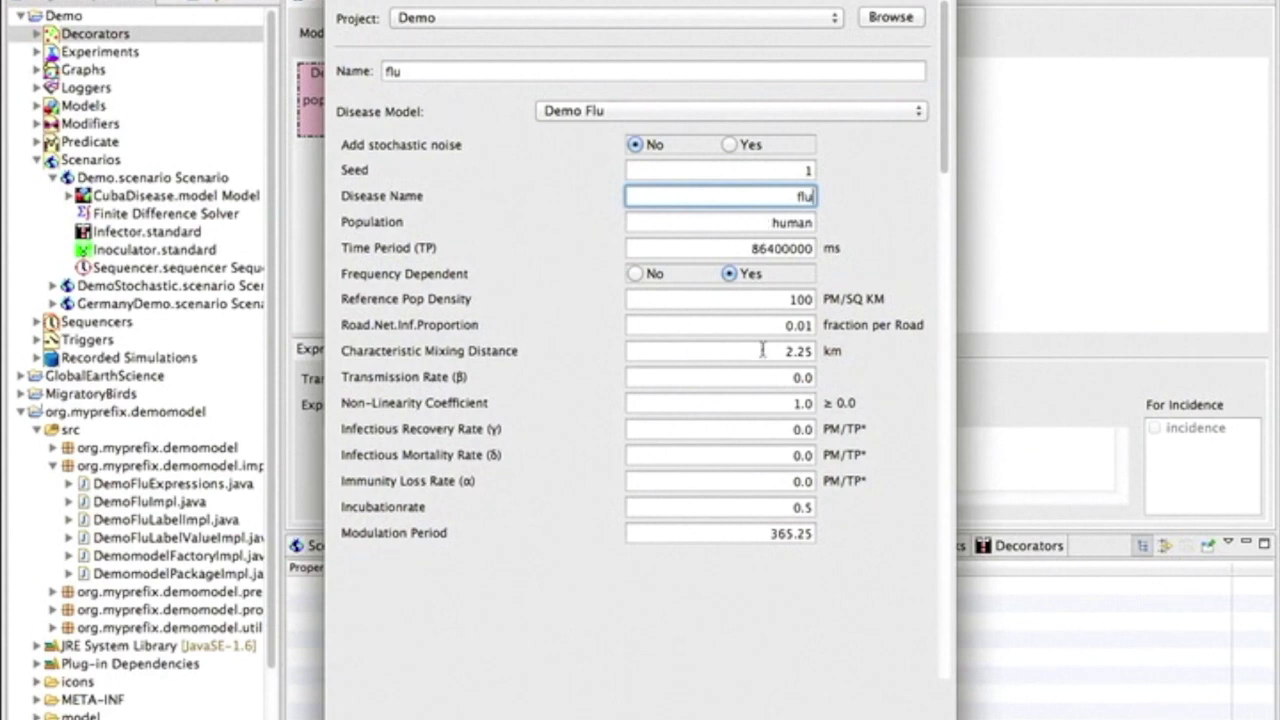
Set the disease's transmission rate to 1.2, infectious recovery rate to 0.3 and immunity loss rate to 0.05.
click(777, 380)
text(1.2)
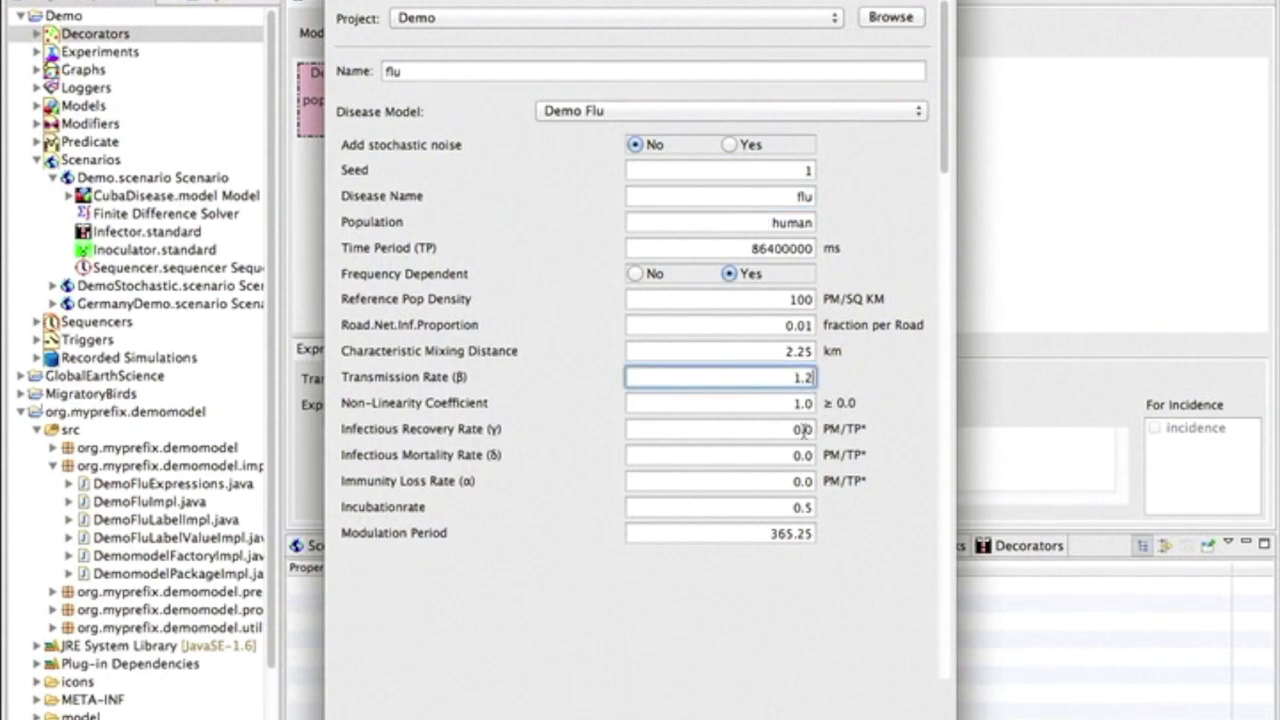
click(806, 429)
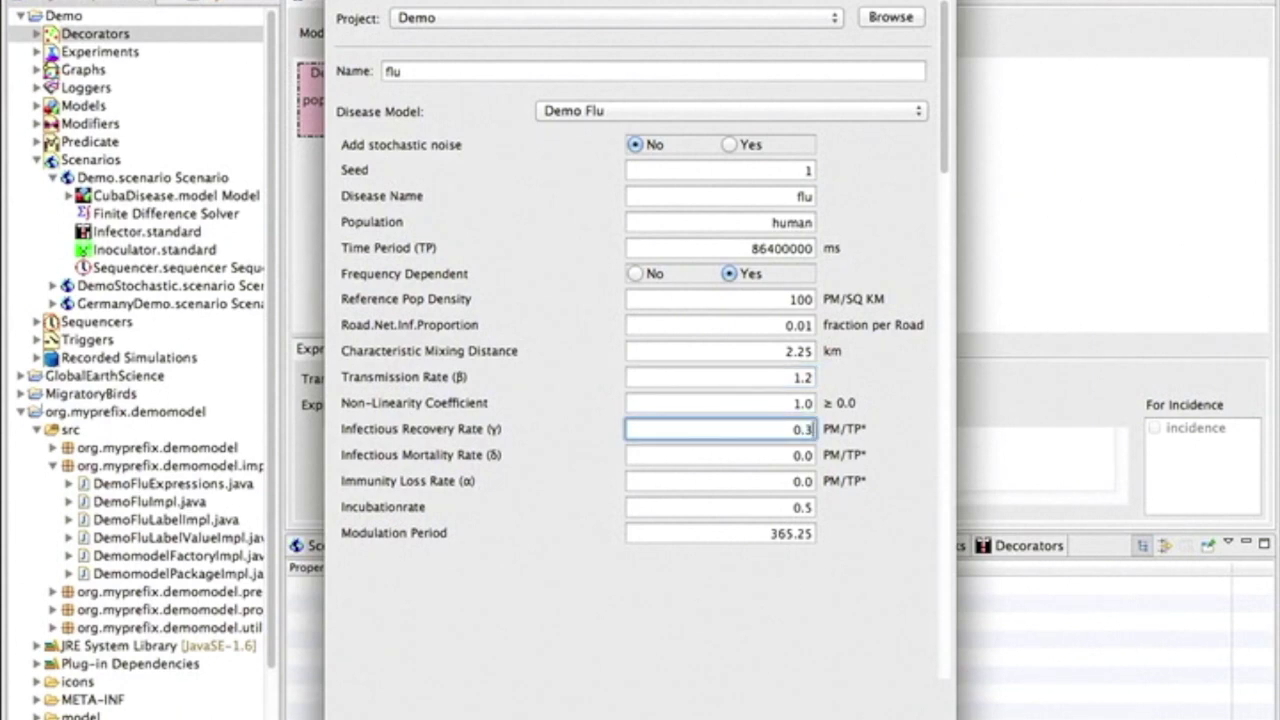
click(811, 481)
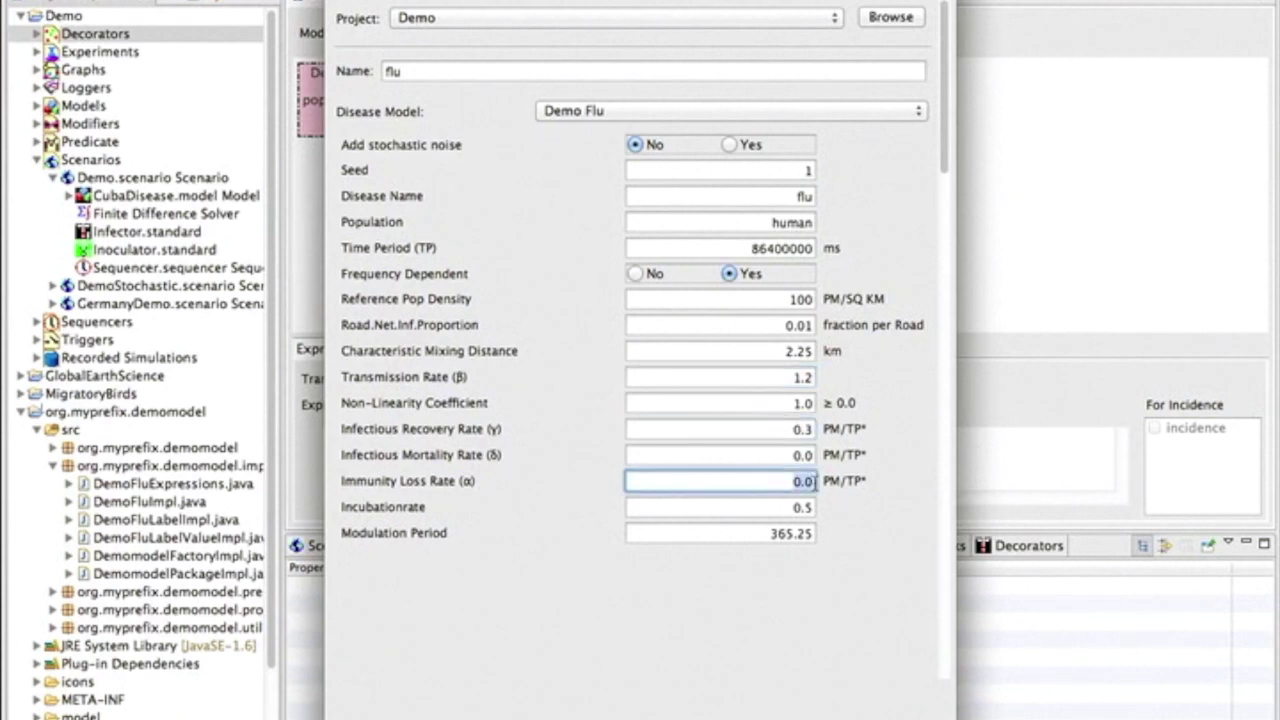
click(814, 481)
text(5)
click(808, 508)
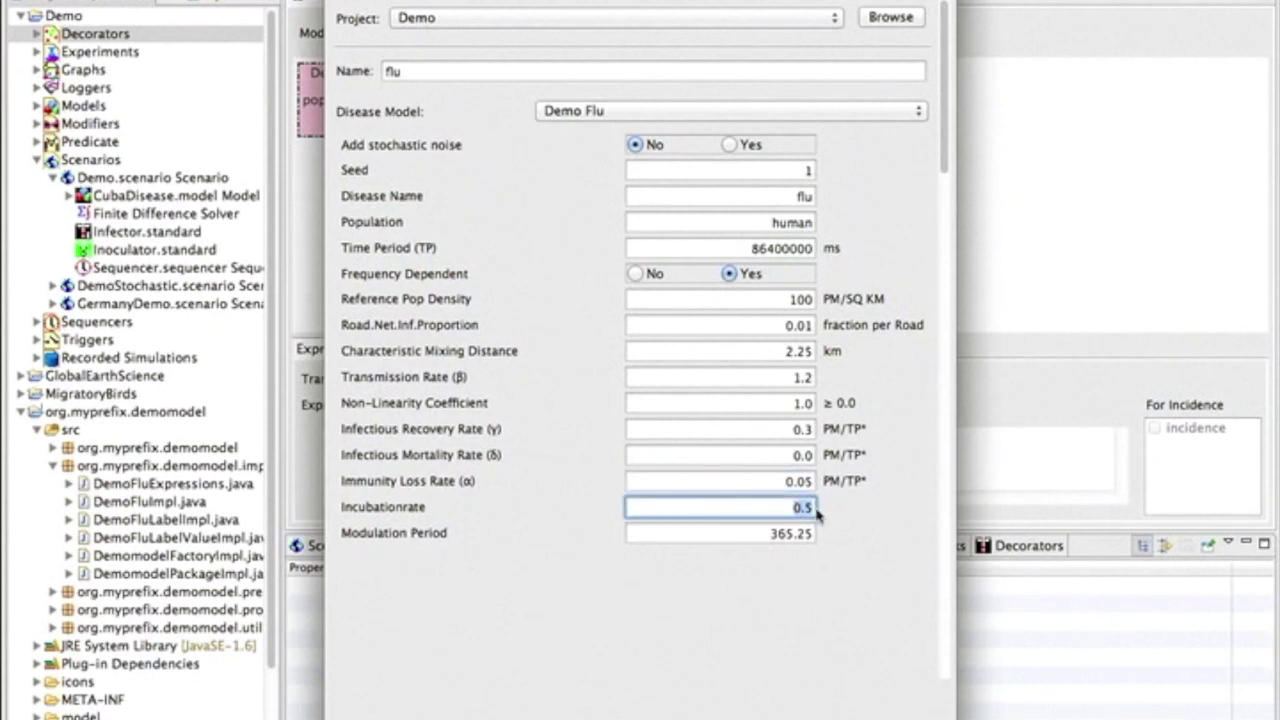
Enter a description for the Demo Flu disease and finish creating the decorator.
key(Return)
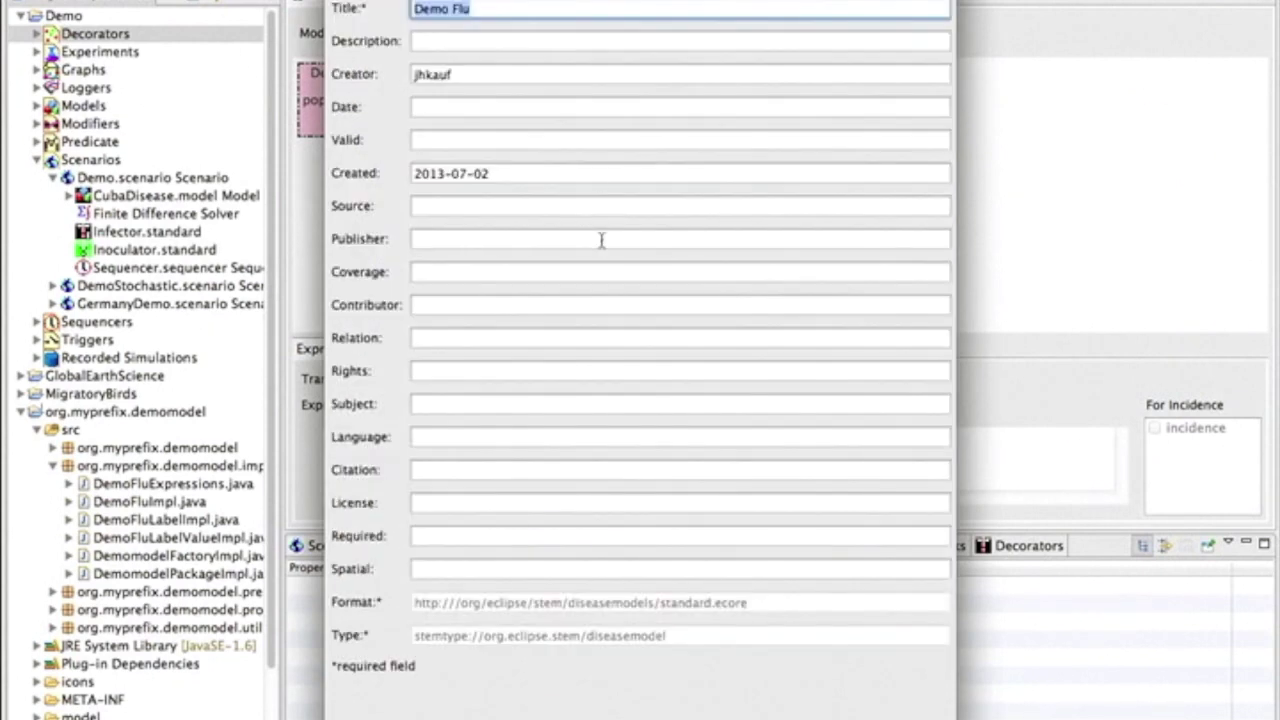
click(535, 44)
text(Th)
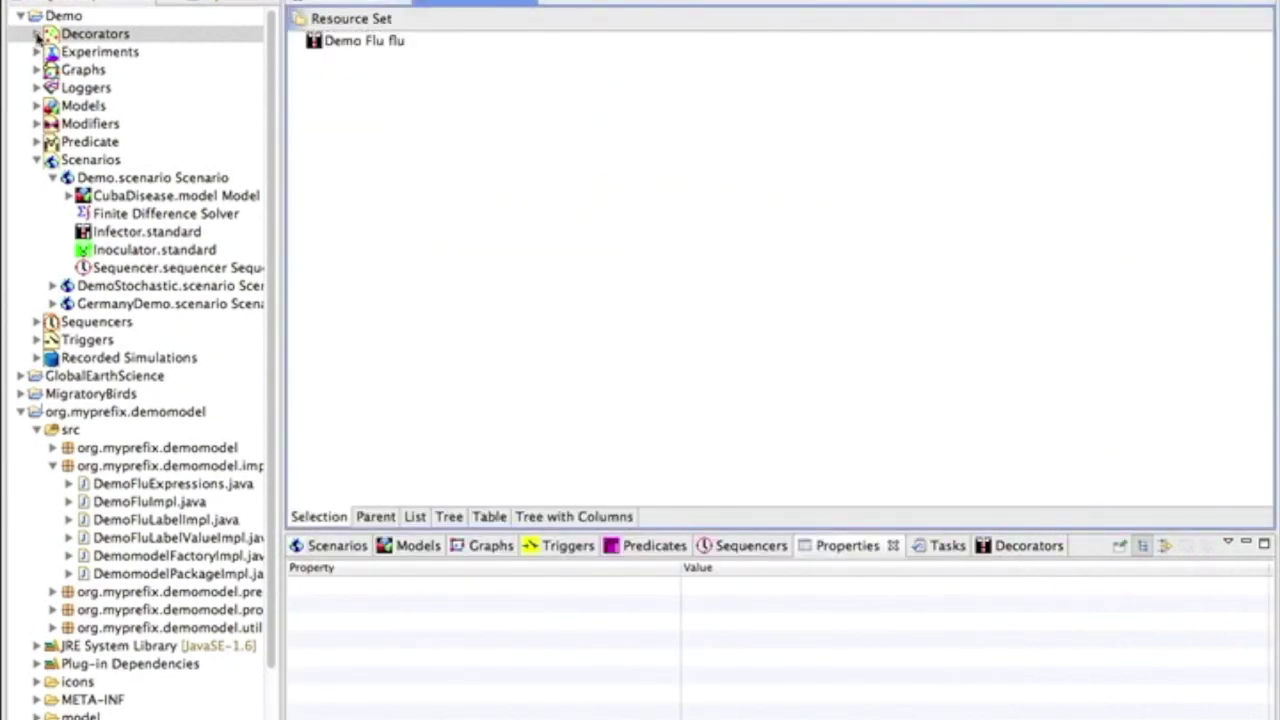
Locate the Demo Flu flu disease among the Demo project's decorators and close its editor.
click(37, 34)
click(75, 52)
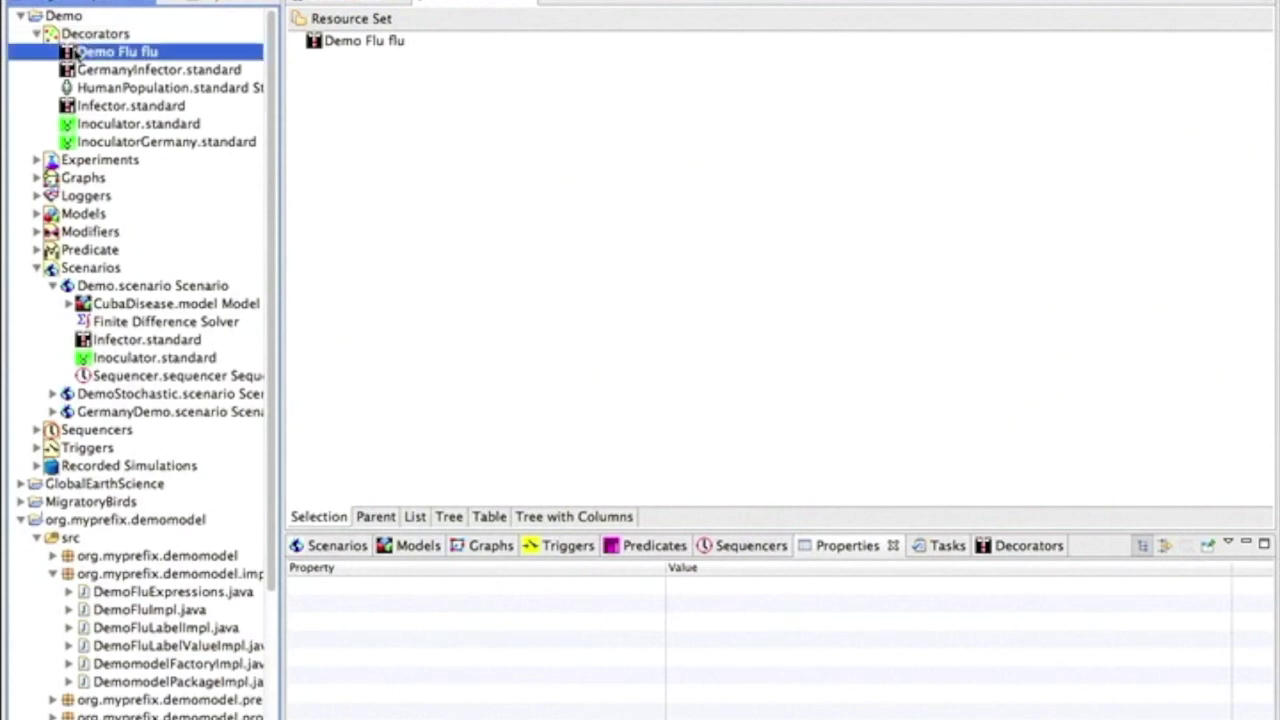
click(527, 4)
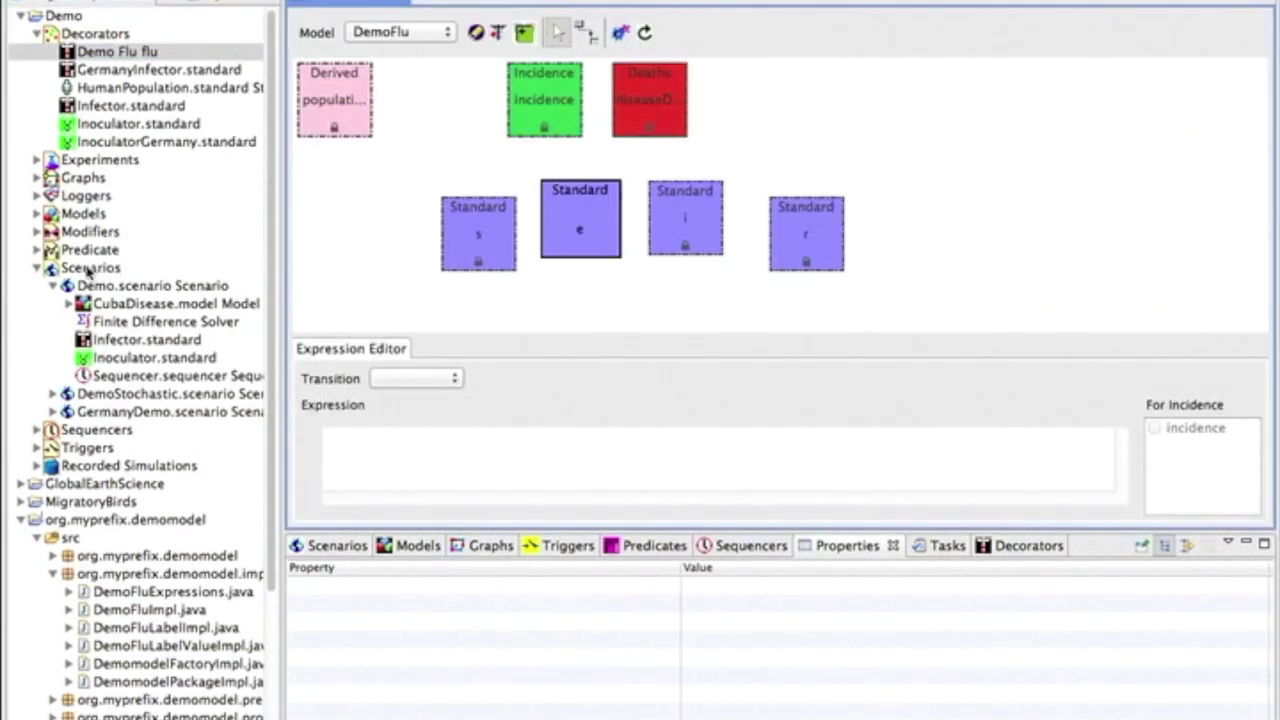
Add the Demo Flu flu decorator to CubaDisease.model, then save and close the model.
click(37, 213)
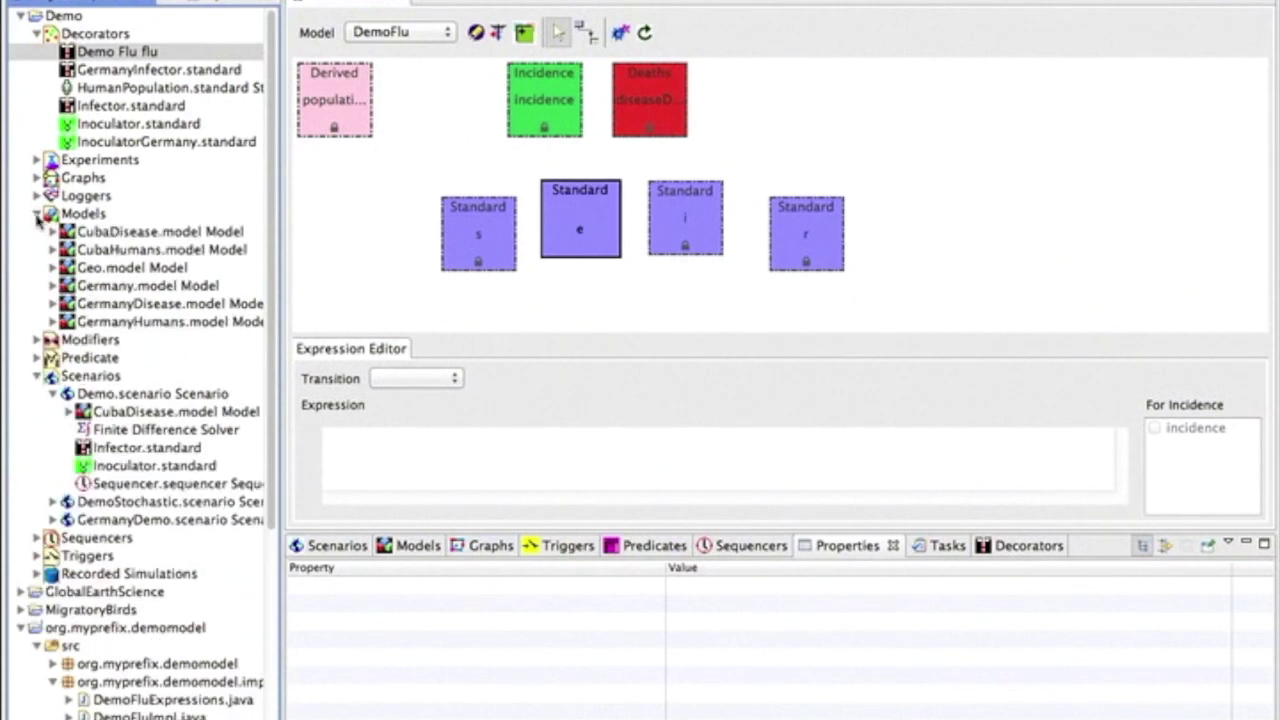
double_click(84, 234)
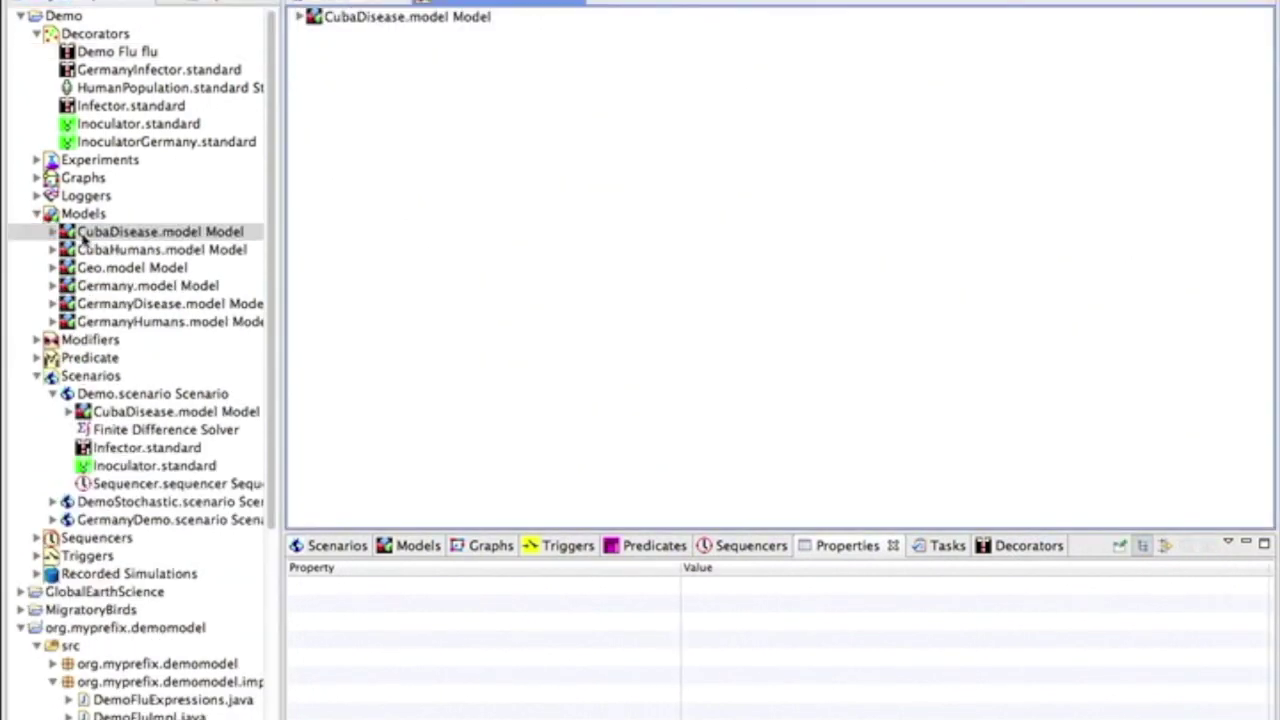
click(118, 52)
drag(122, 50, 352, 20)
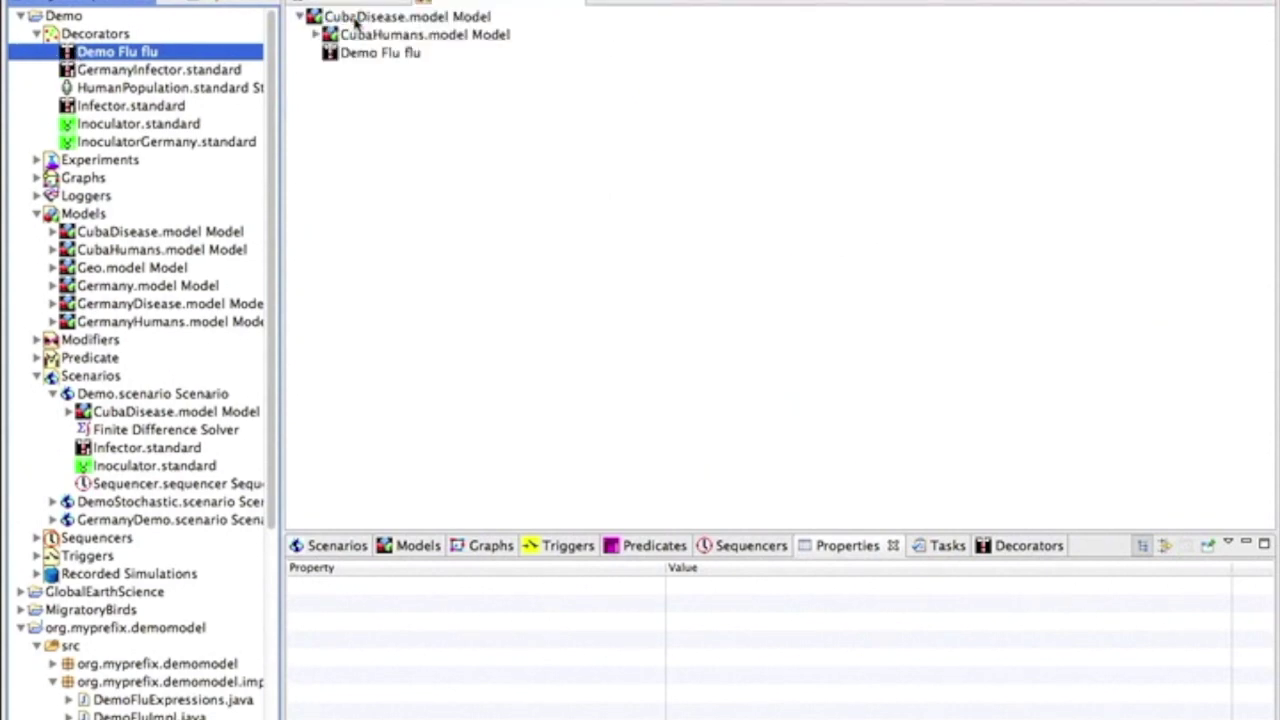
click(355, 18)
key(ctrl+s)
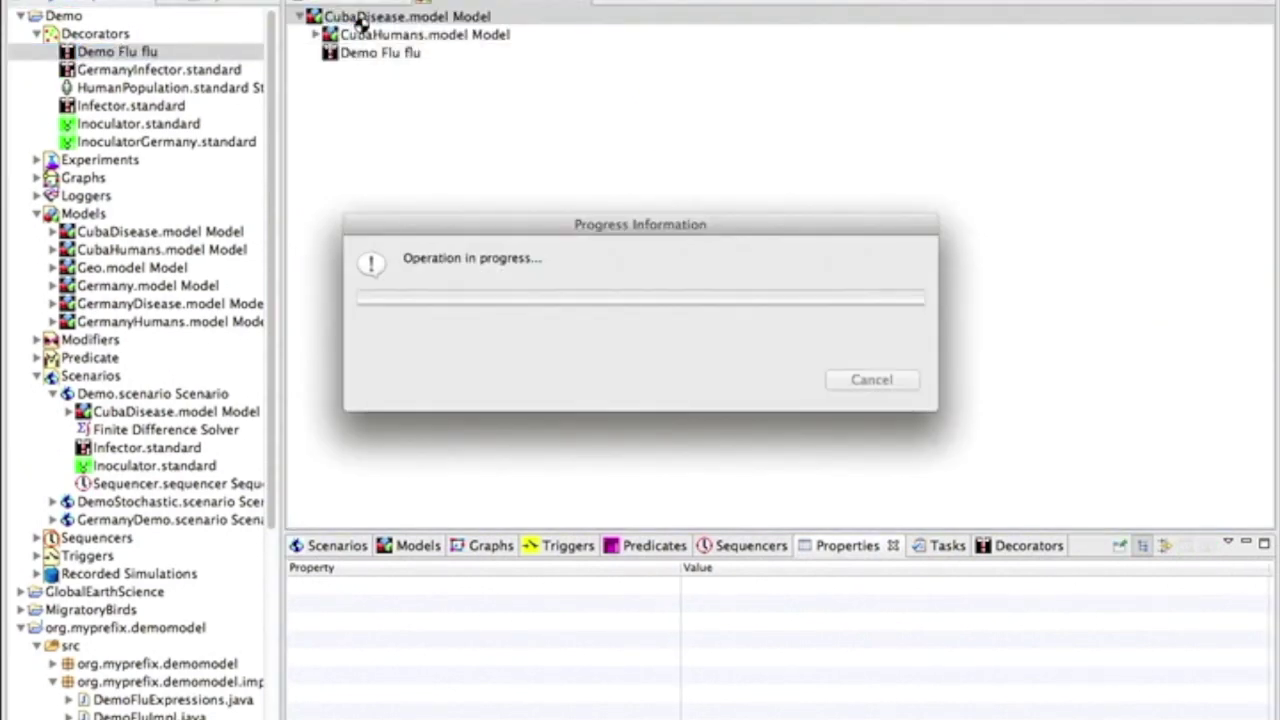
click(573, 4)
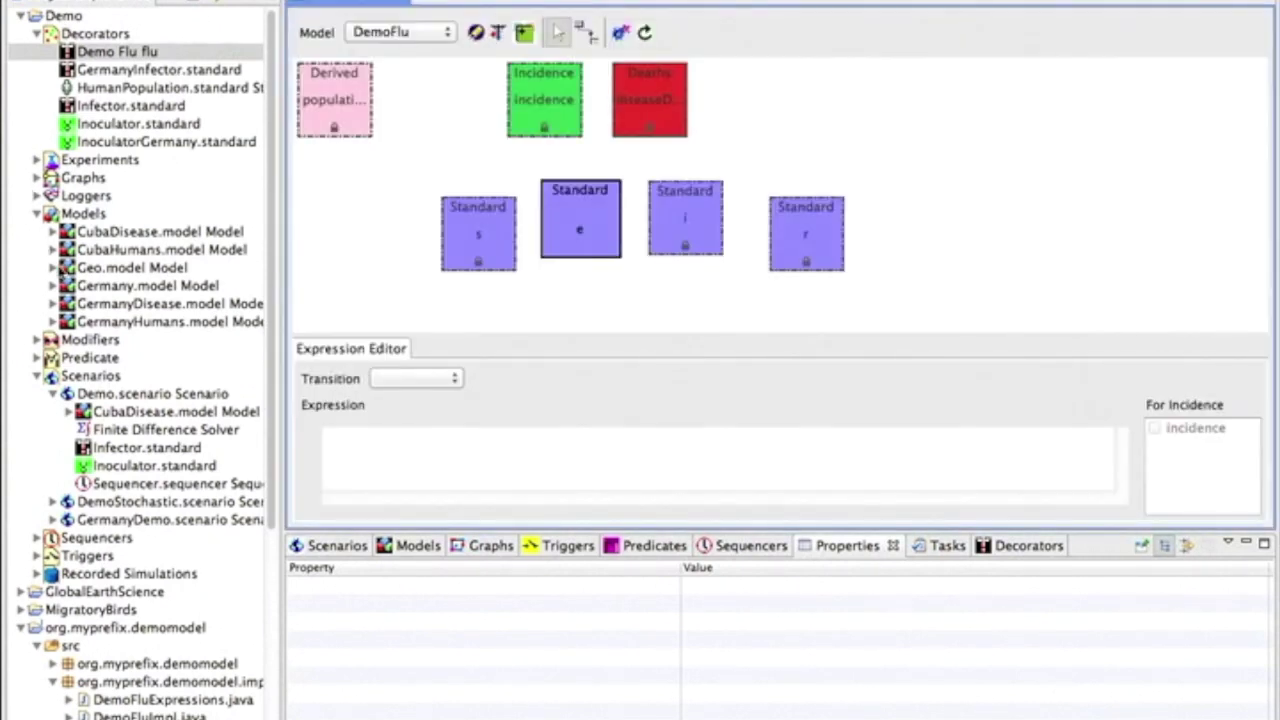
Add the Demo Flu flu decorator to GermanyDisease.model and close the model.
double_click(72, 306)
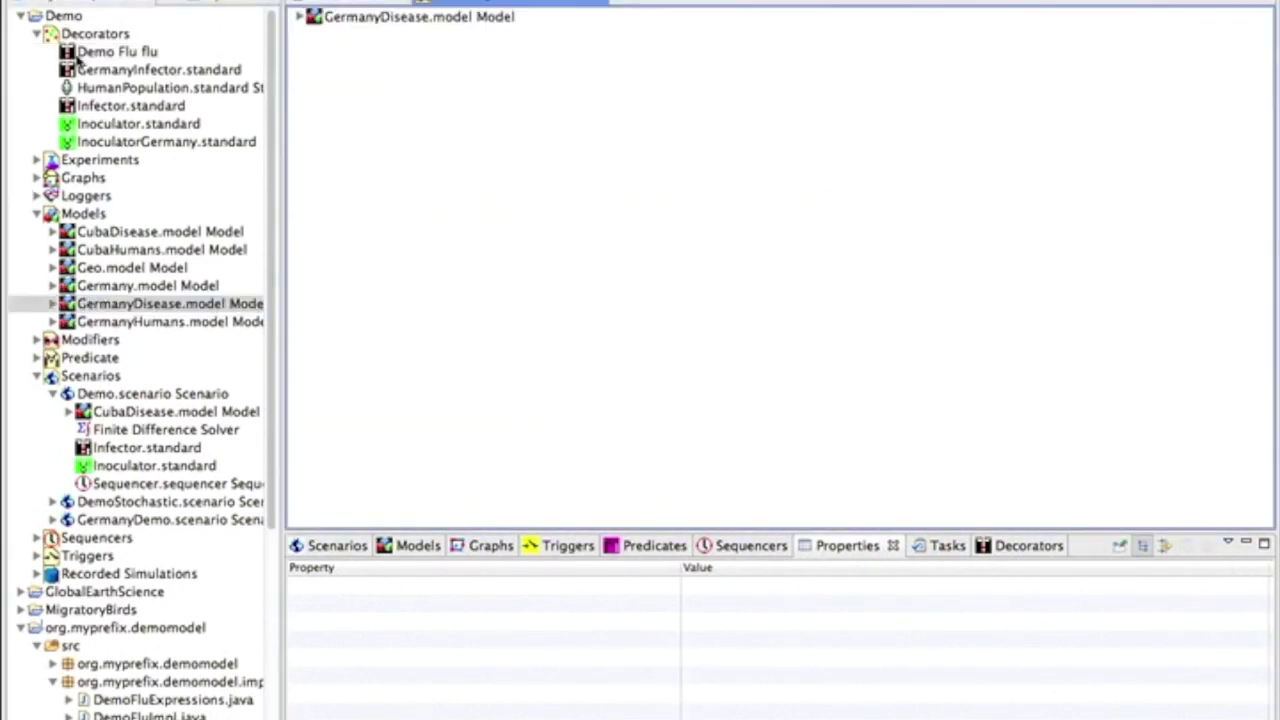
drag(70, 55, 392, 18)
click(391, 18)
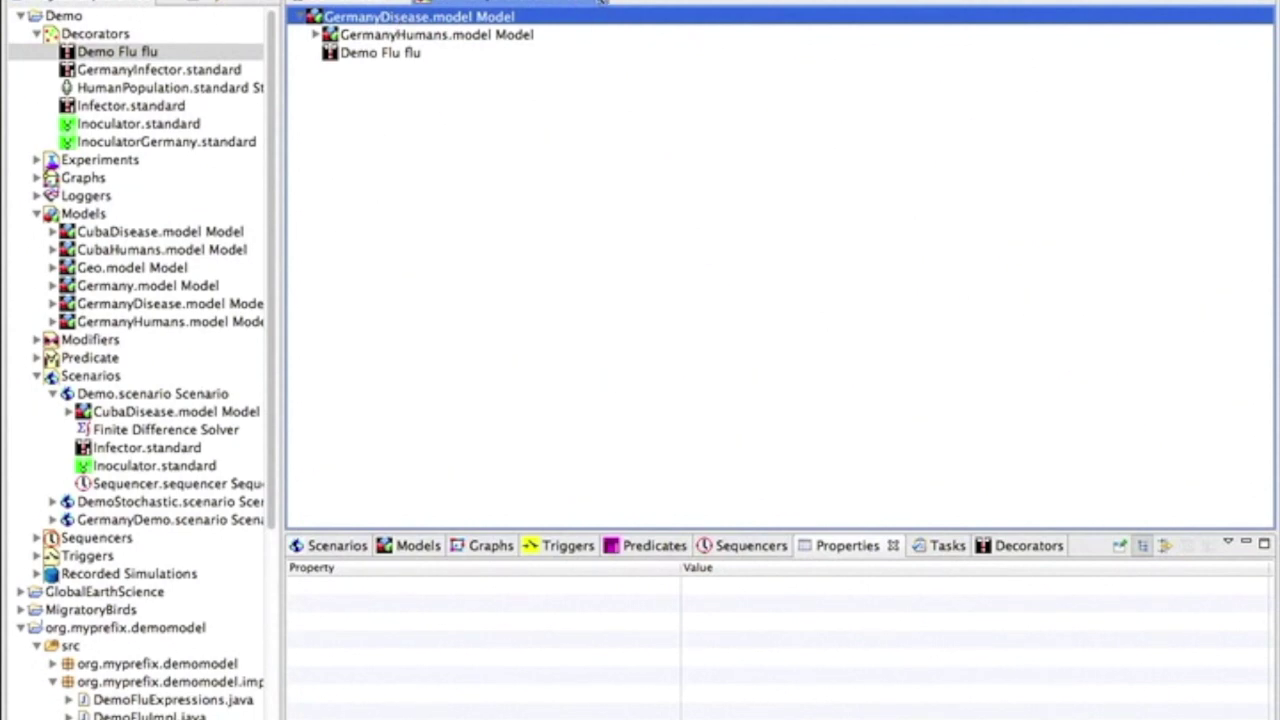
click(600, 2)
Check the disease models inside the Demo and GermanyDemo scenarios for the Demo Flu decorator and collapse the project folders.
click(37, 214)
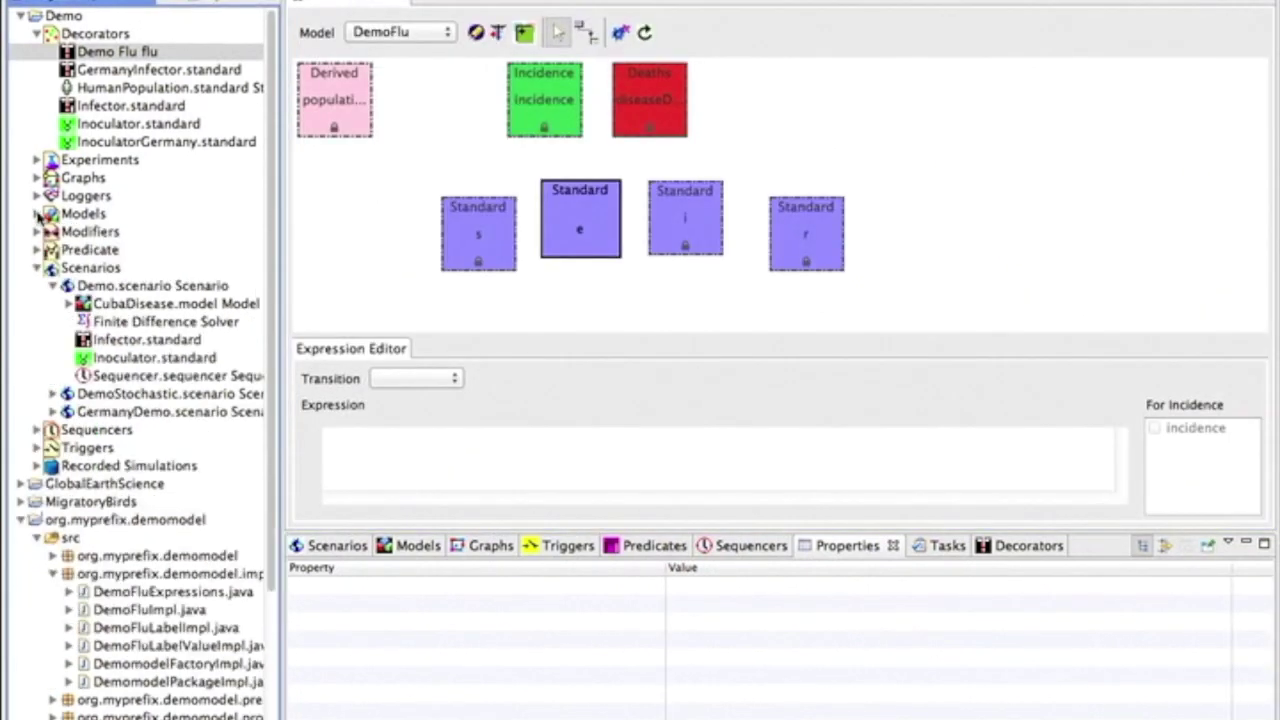
click(69, 304)
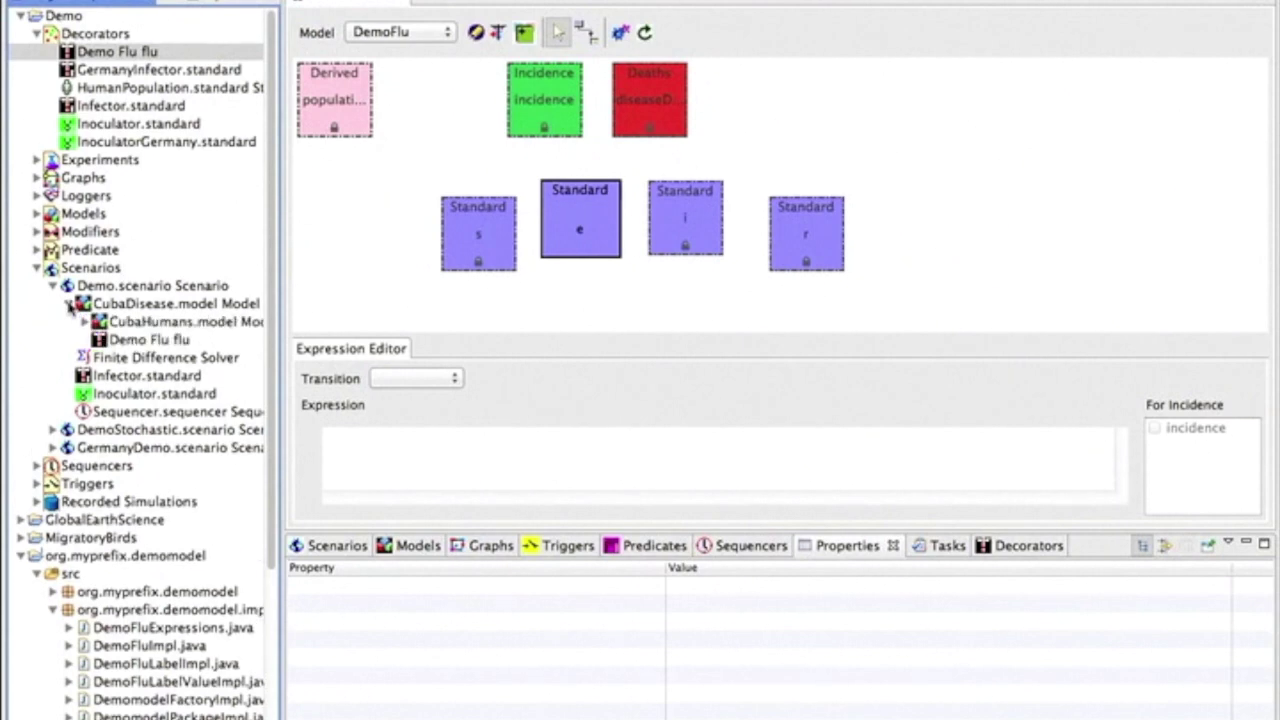
click(69, 304)
click(53, 286)
click(53, 322)
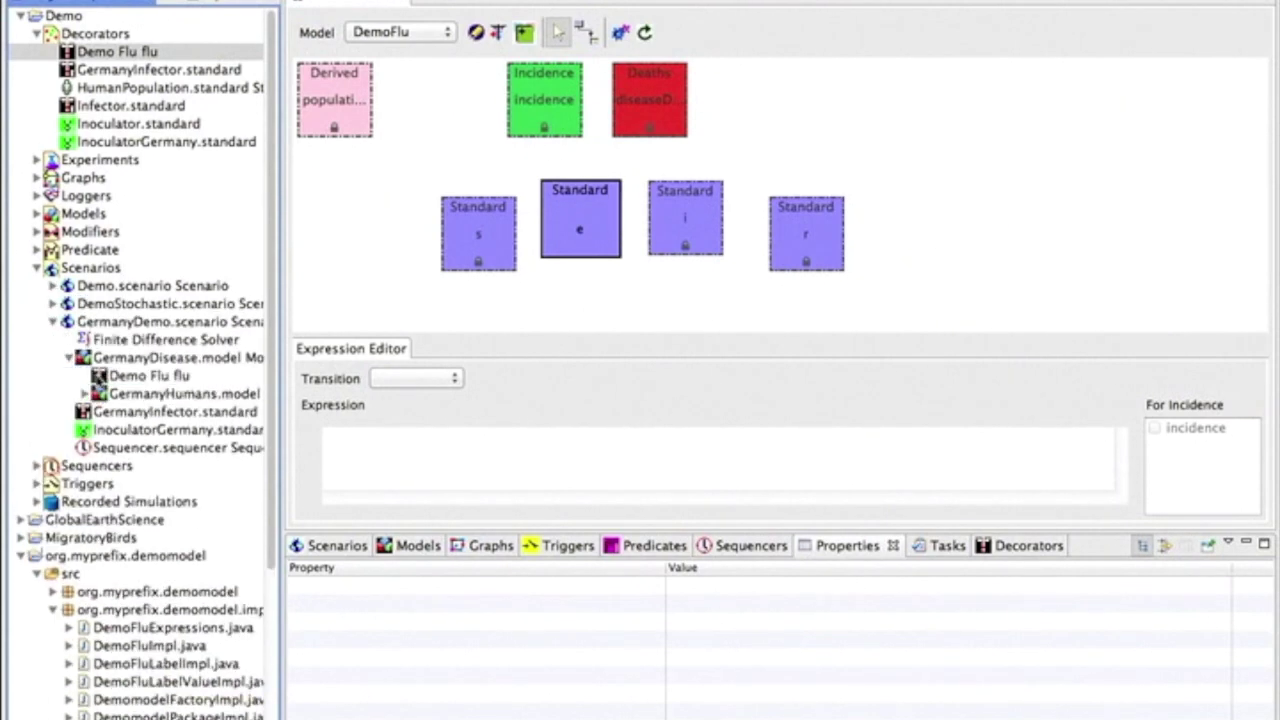
click(37, 268)
click(37, 33)
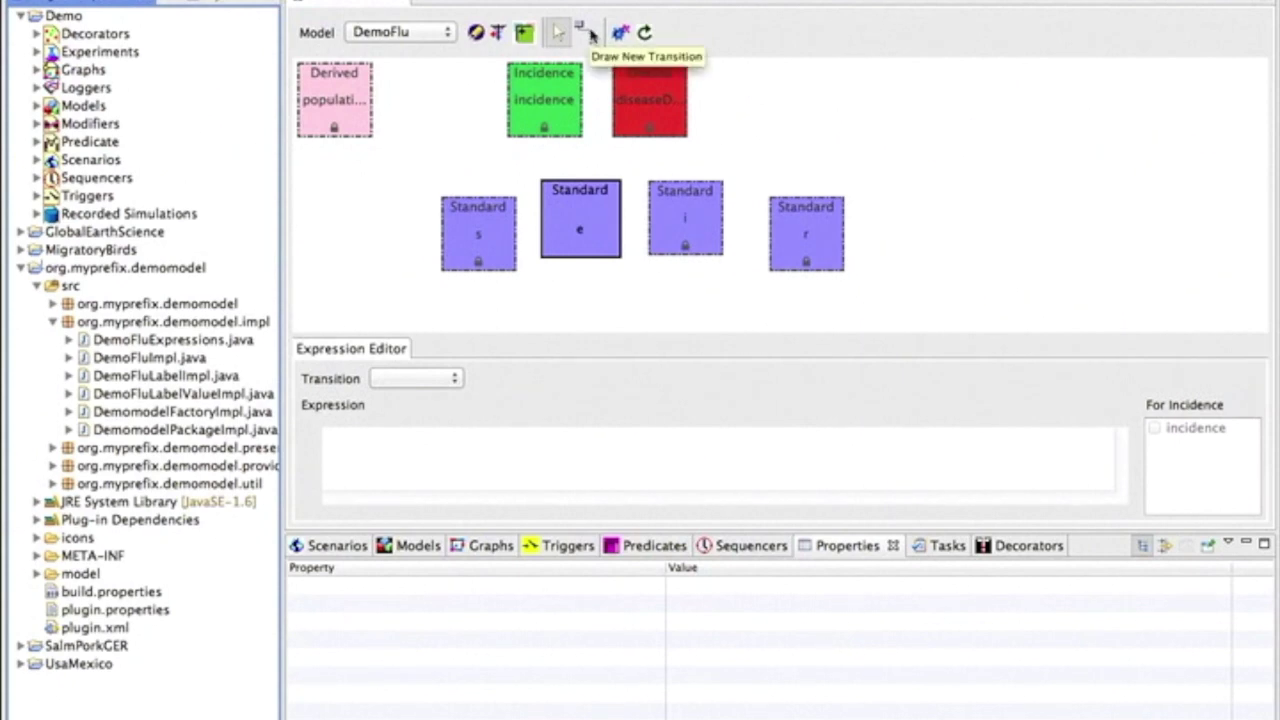
Draw transitions between the DemoFlu compartments from s to e, e to i, i to r, and r back to s.
click(590, 36)
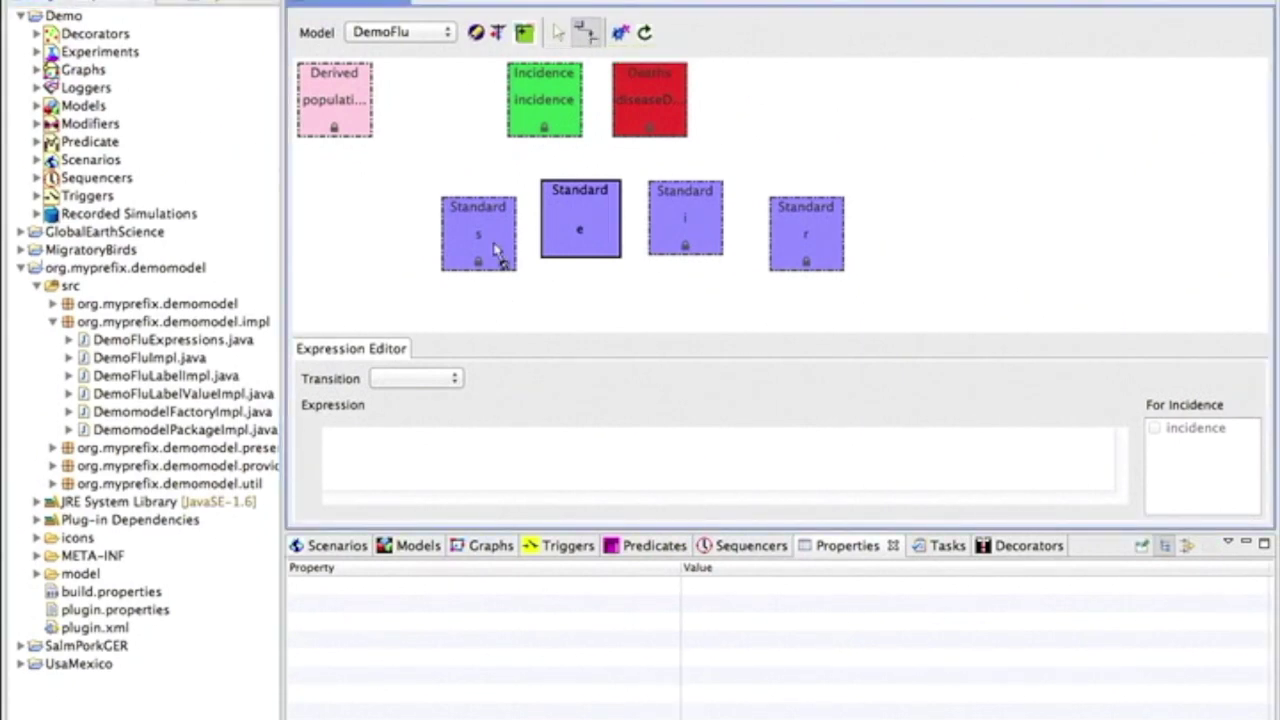
click(493, 247)
click(576, 234)
click(576, 234)
click(678, 230)
click(685, 235)
click(786, 250)
click(803, 250)
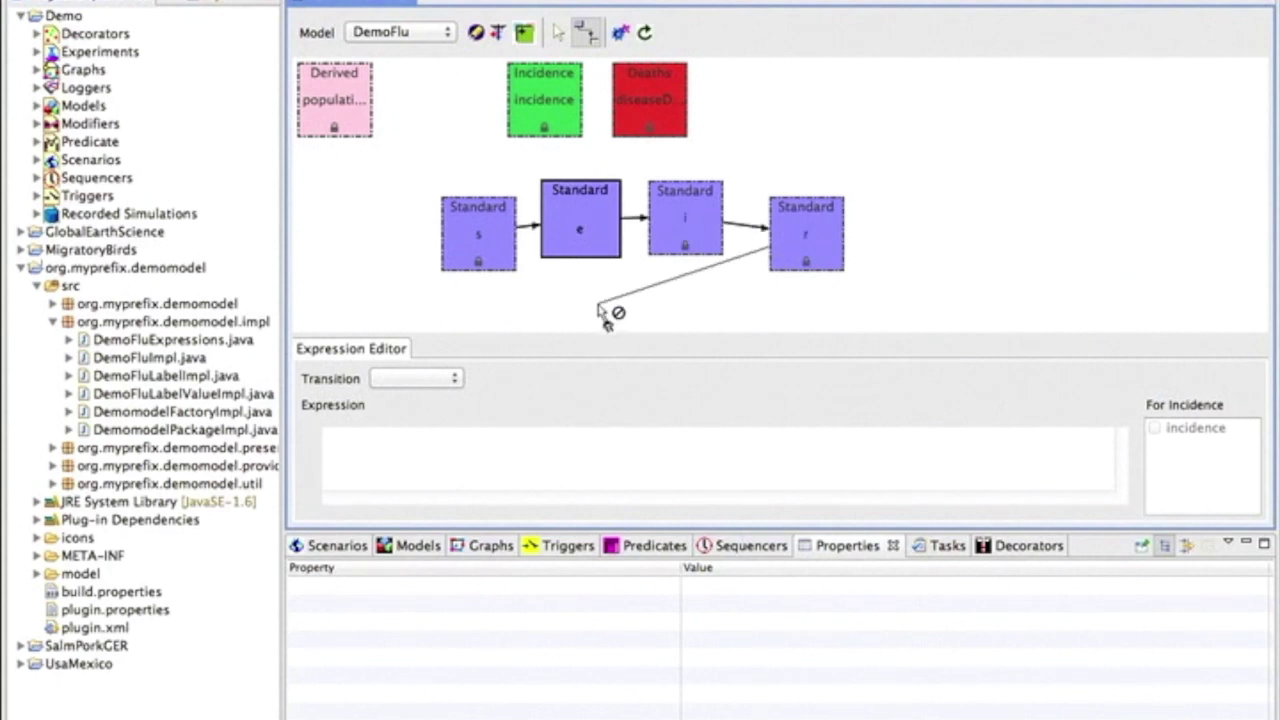
click(507, 262)
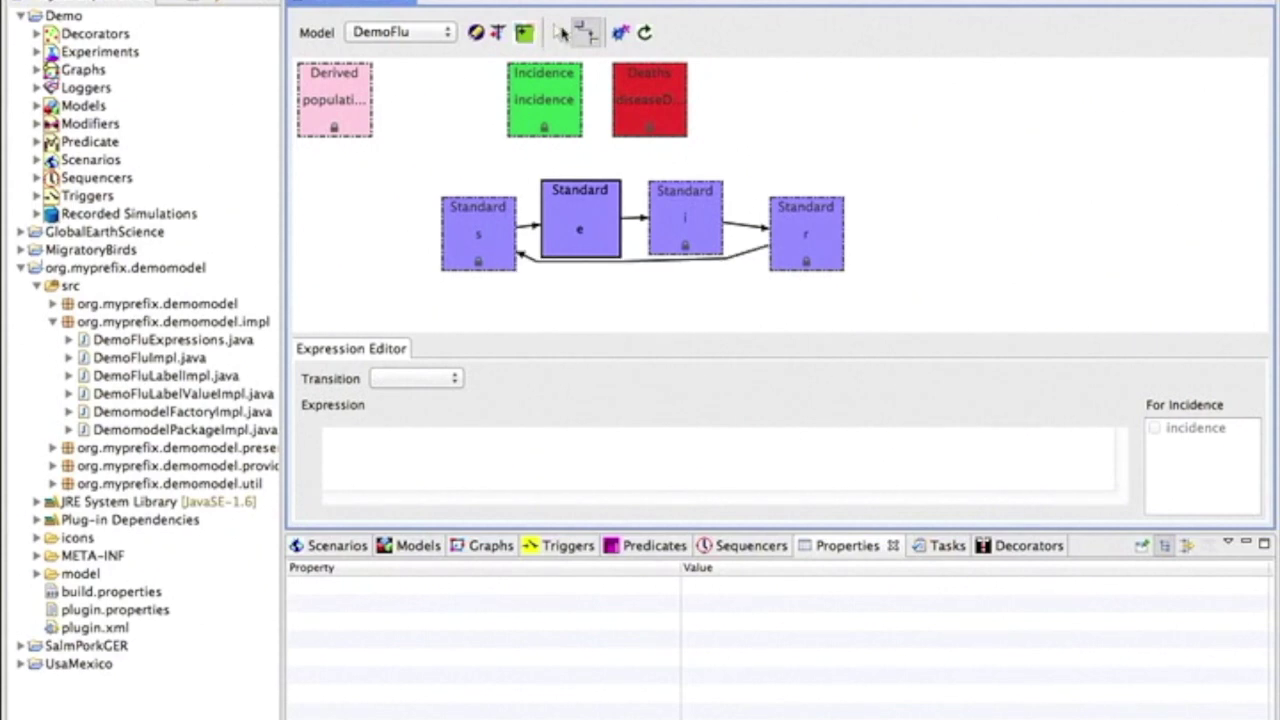
Define the s -> e transition expression as delta transmissionRate*S*i.
click(560, 32)
click(525, 228)
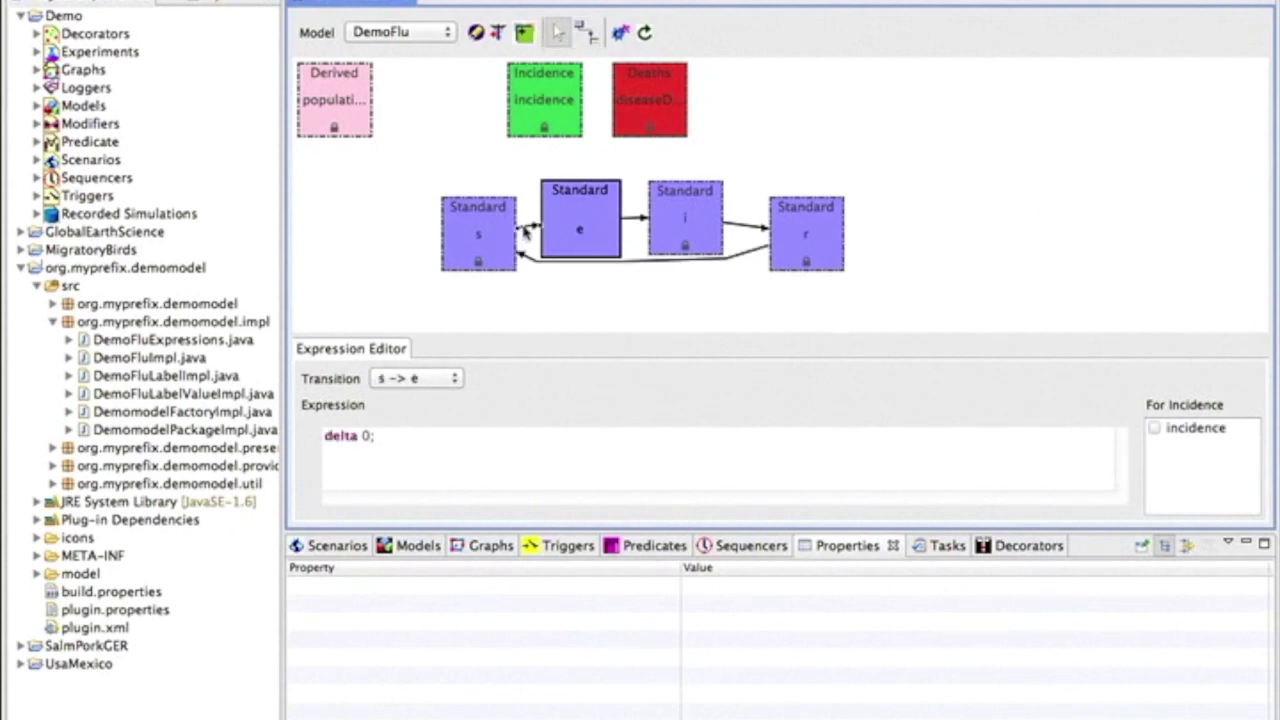
text(tr)
key(ctrl+space)
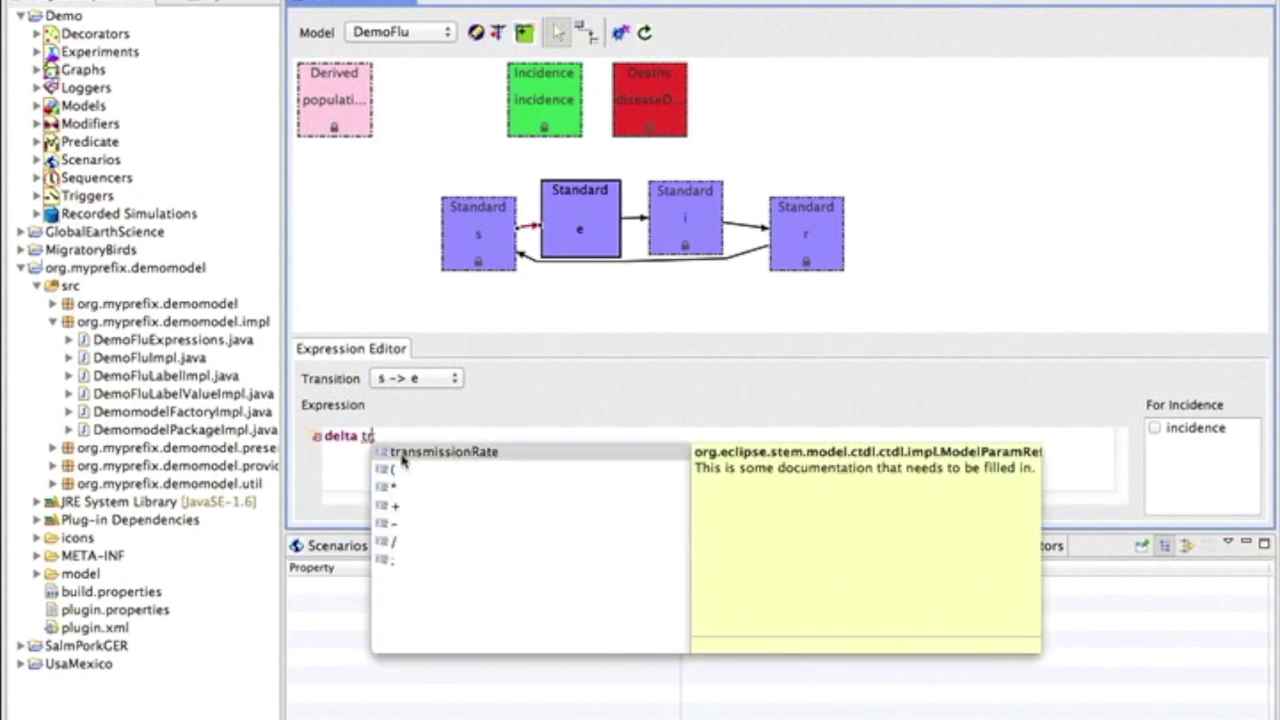
key(Return)
text(*S*I)
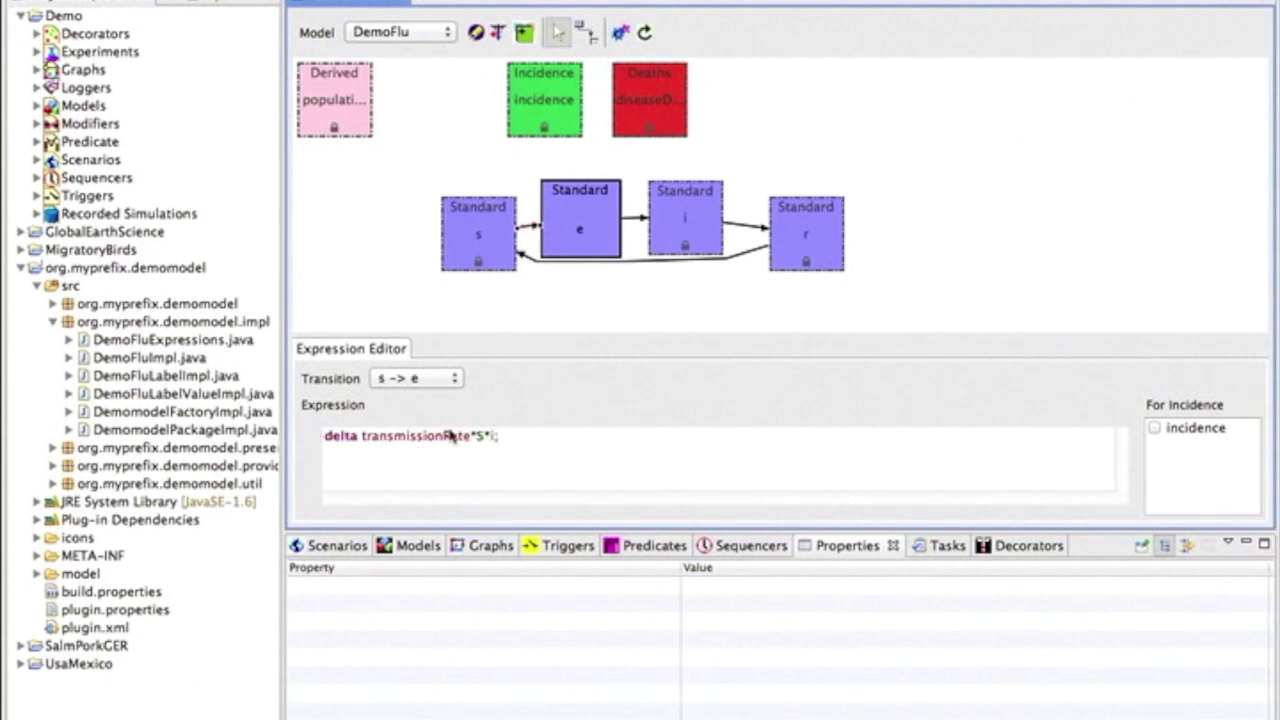
Define the e -> i transition expression as delta incubationrate*E.
click(636, 220)
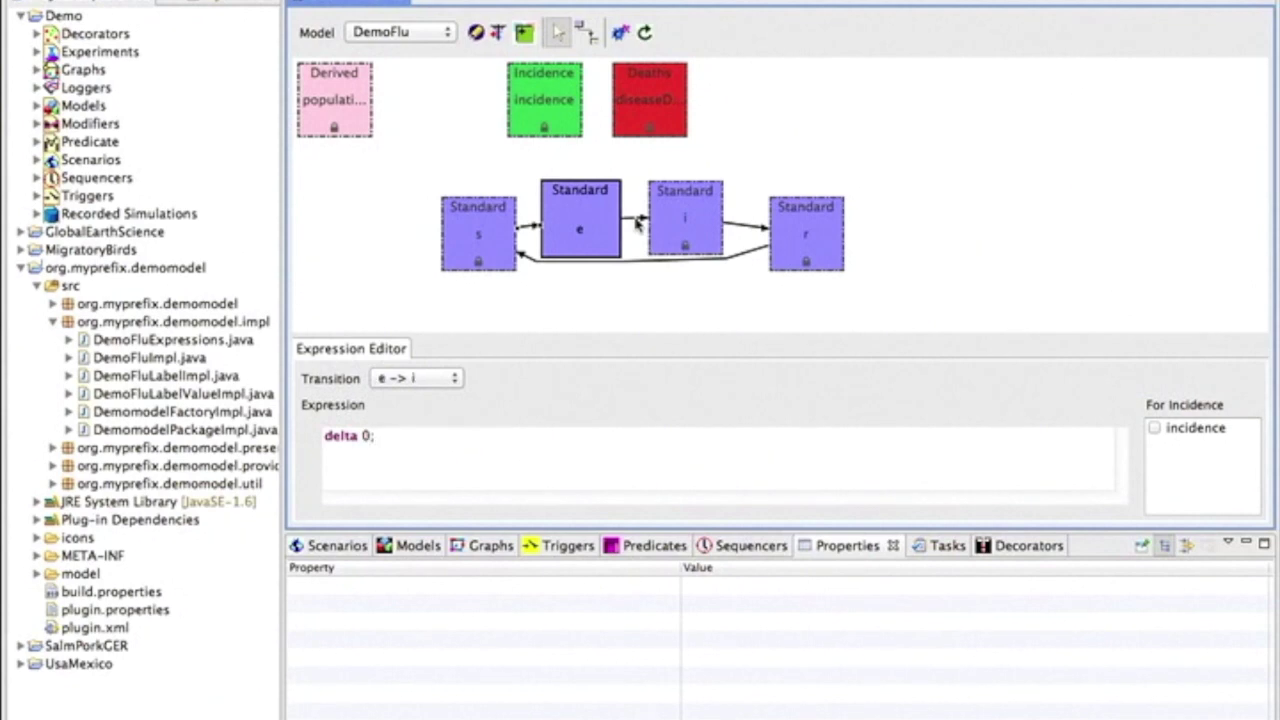
double_click(365, 436)
text(in)
key(ctrl+space)
double_click(428, 488)
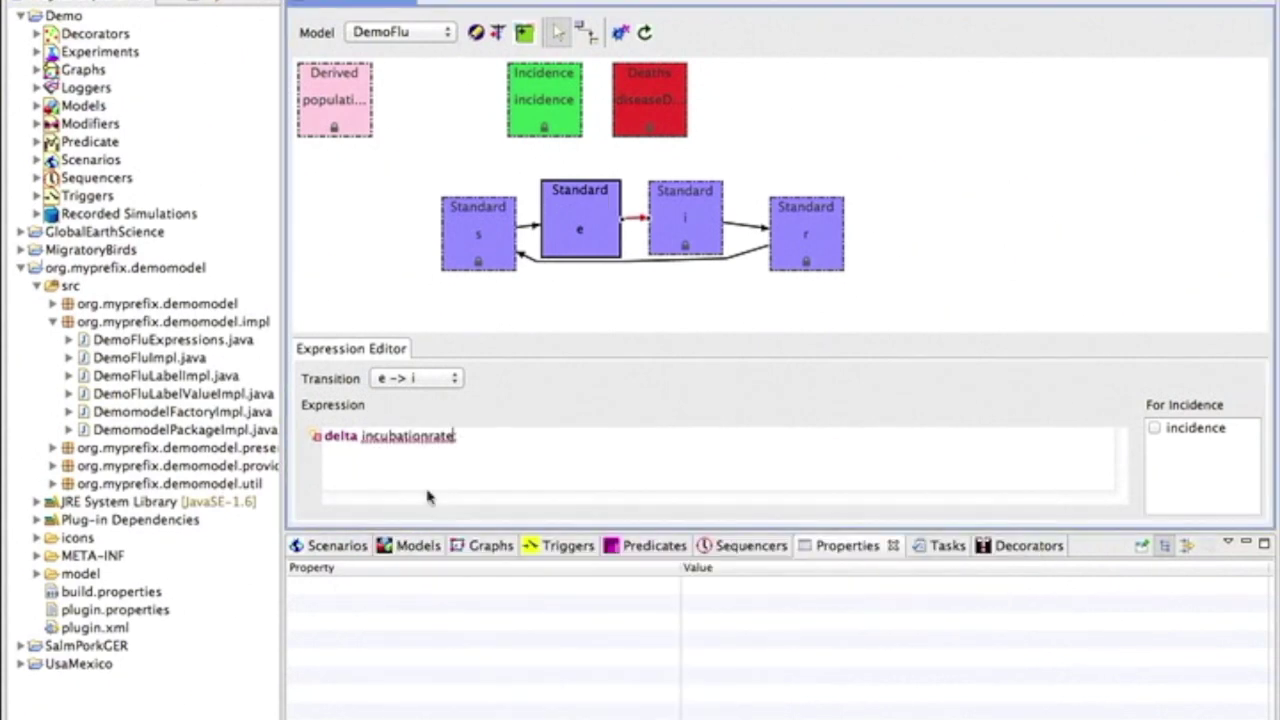
text(*)
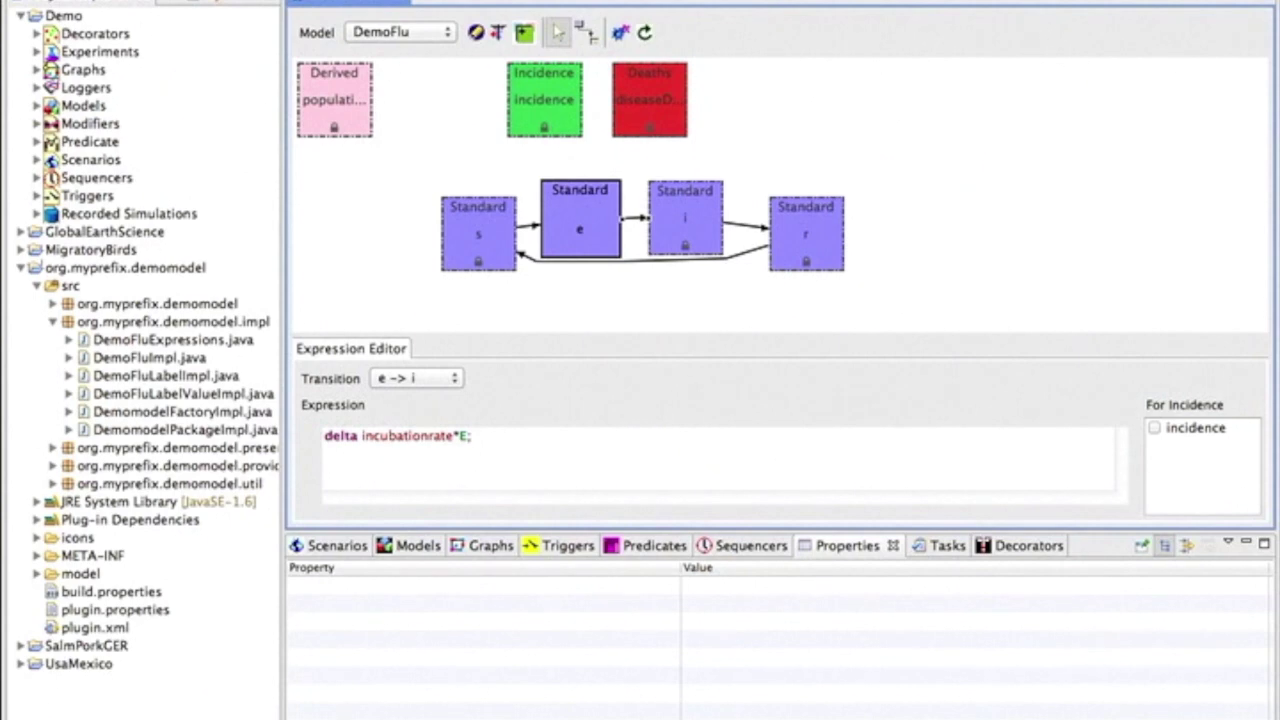
Define the i -> r transition expression as delta recoveryRate*i.
click(742, 226)
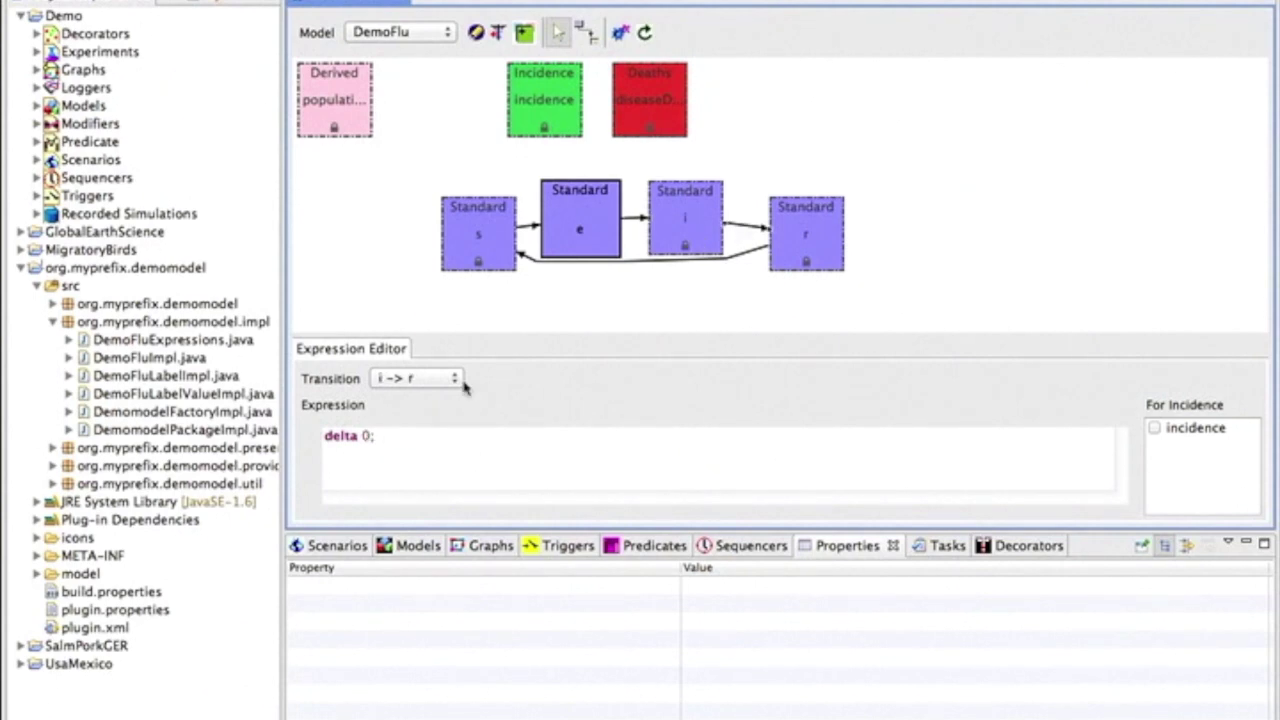
double_click(365, 437)
text(re)
key(ctrl+space)
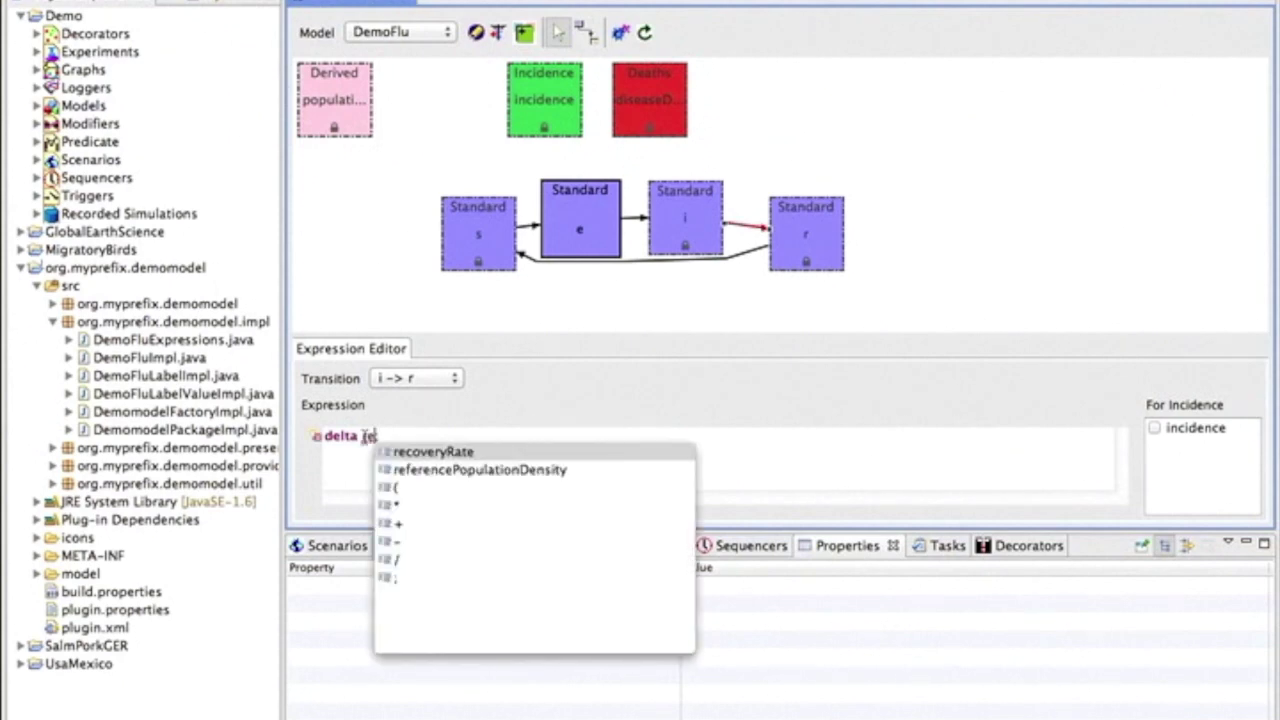
key(Return)
text(*)
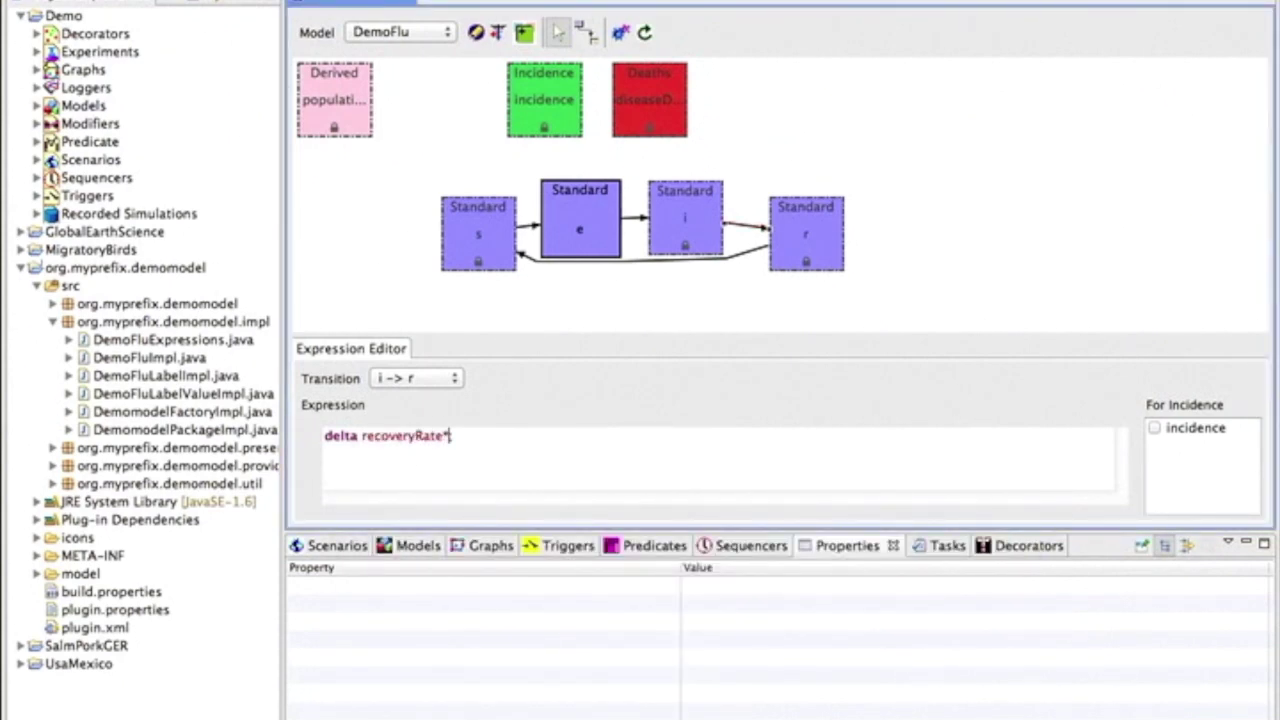
text(im)
Define the r -> s transition expression as delta immunityLossRate*R.
click(622, 258)
double_click(366, 436)
text(im)
key(ctrl+space)
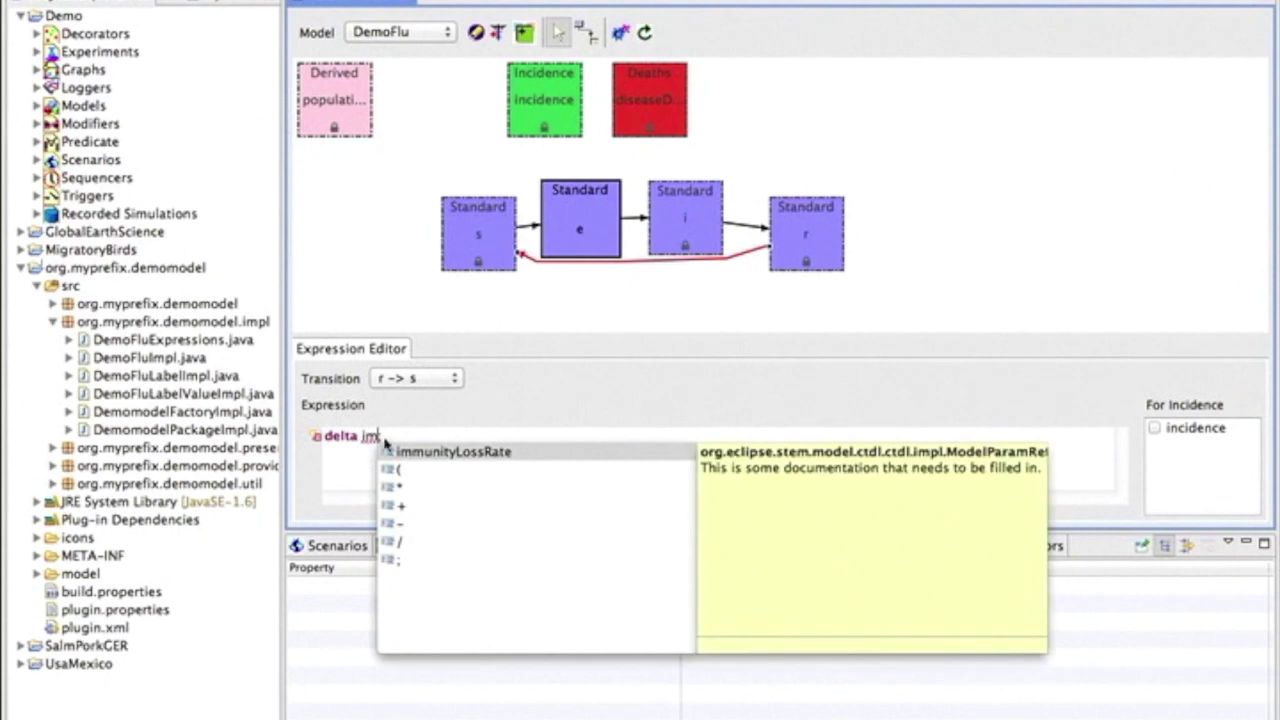
double_click(404, 452)
text(;)
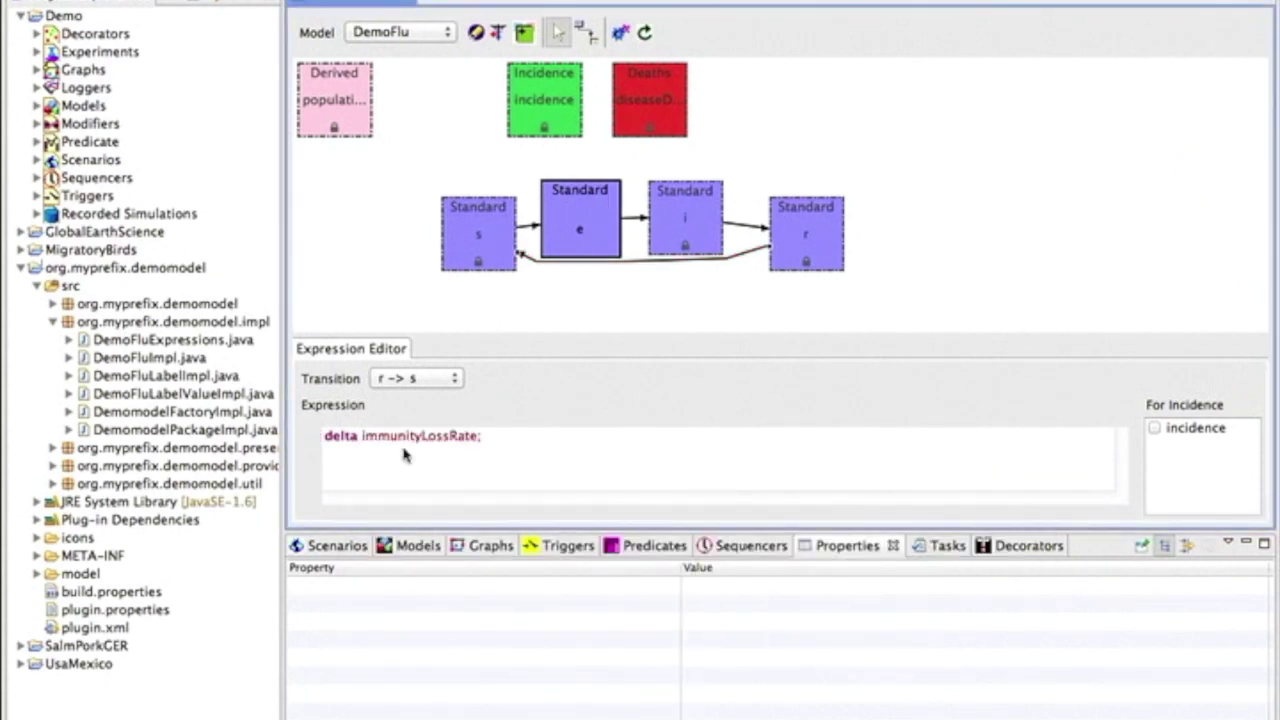
text(*)
Draw a transition from the i compartment to the disease deaths compartment.
click(587, 36)
click(690, 214)
click(652, 110)
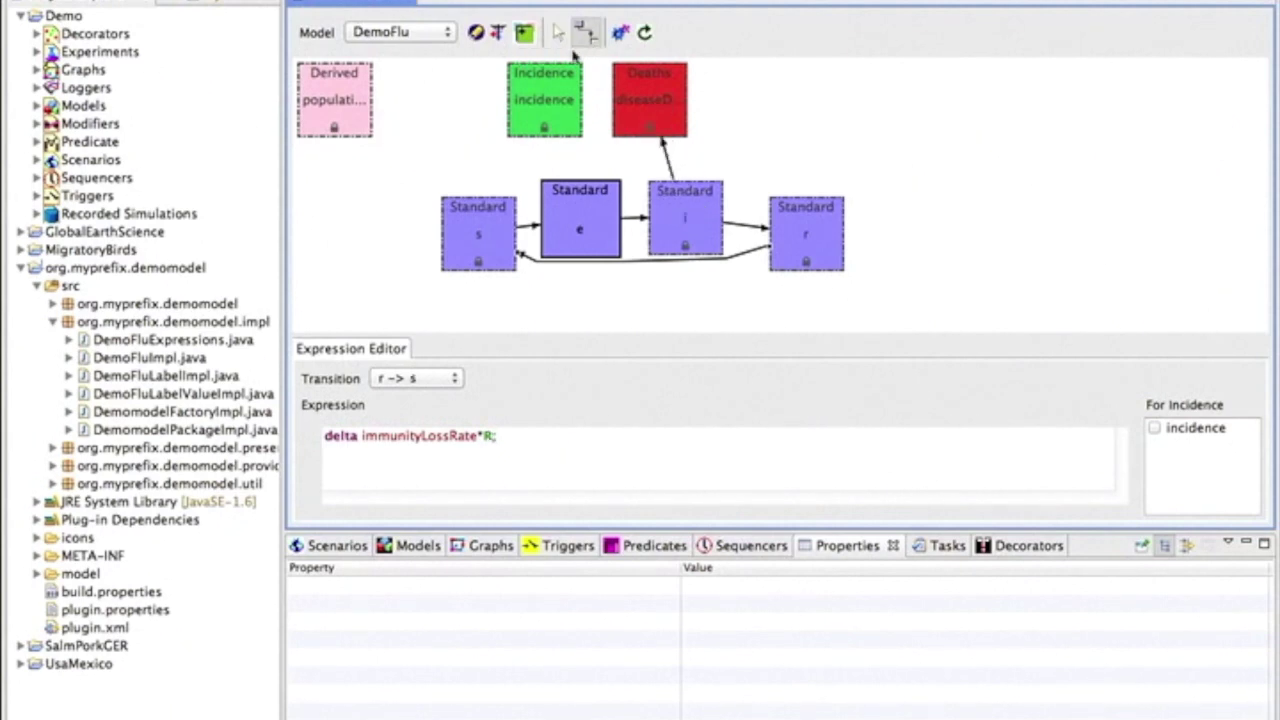
Define the expression of the transition from i to disease deaths as delta infectiousMortalityRate*I.
click(558, 36)
click(668, 158)
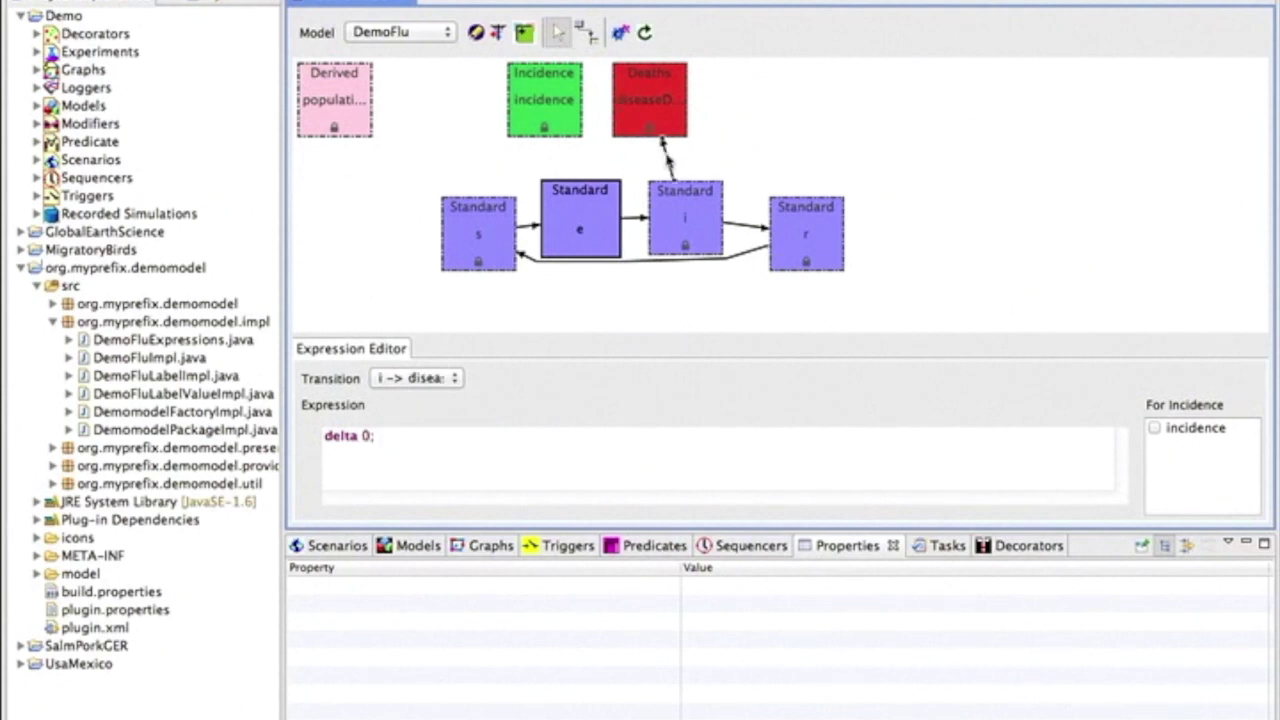
drag(362, 437, 375, 437)
text(in)
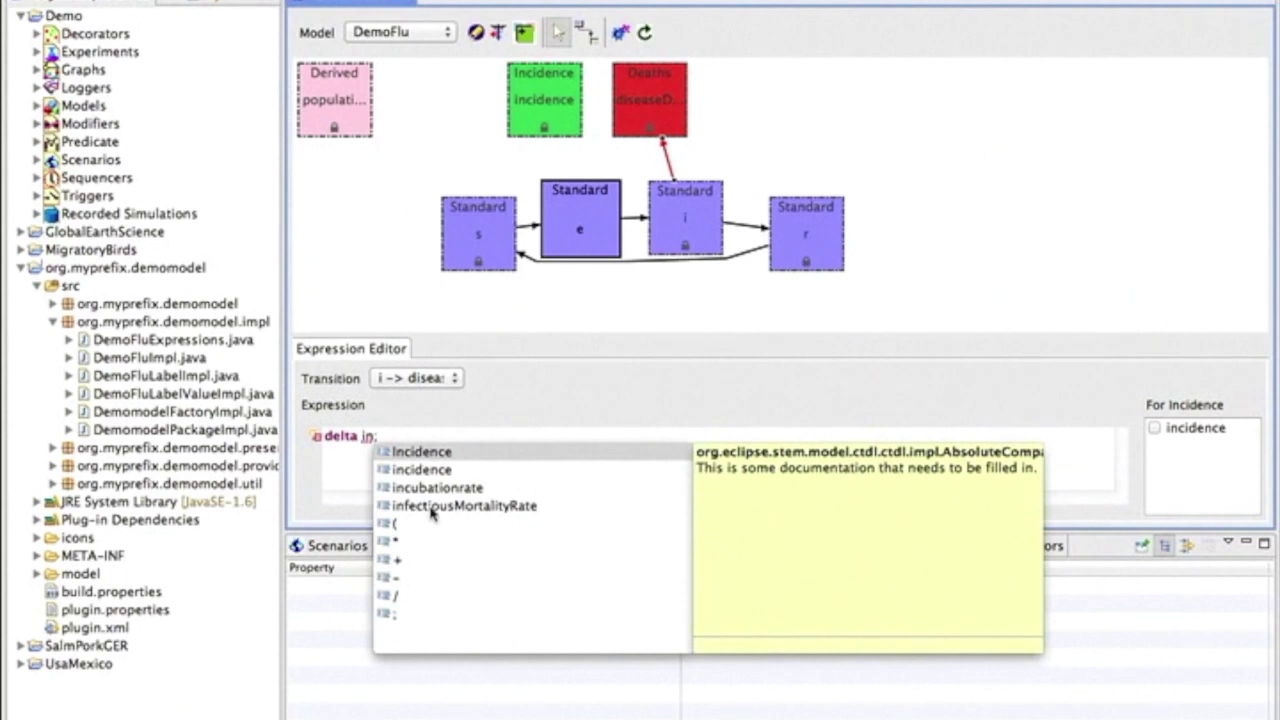
double_click(431, 506)
key(BackSpace)
text(*i)
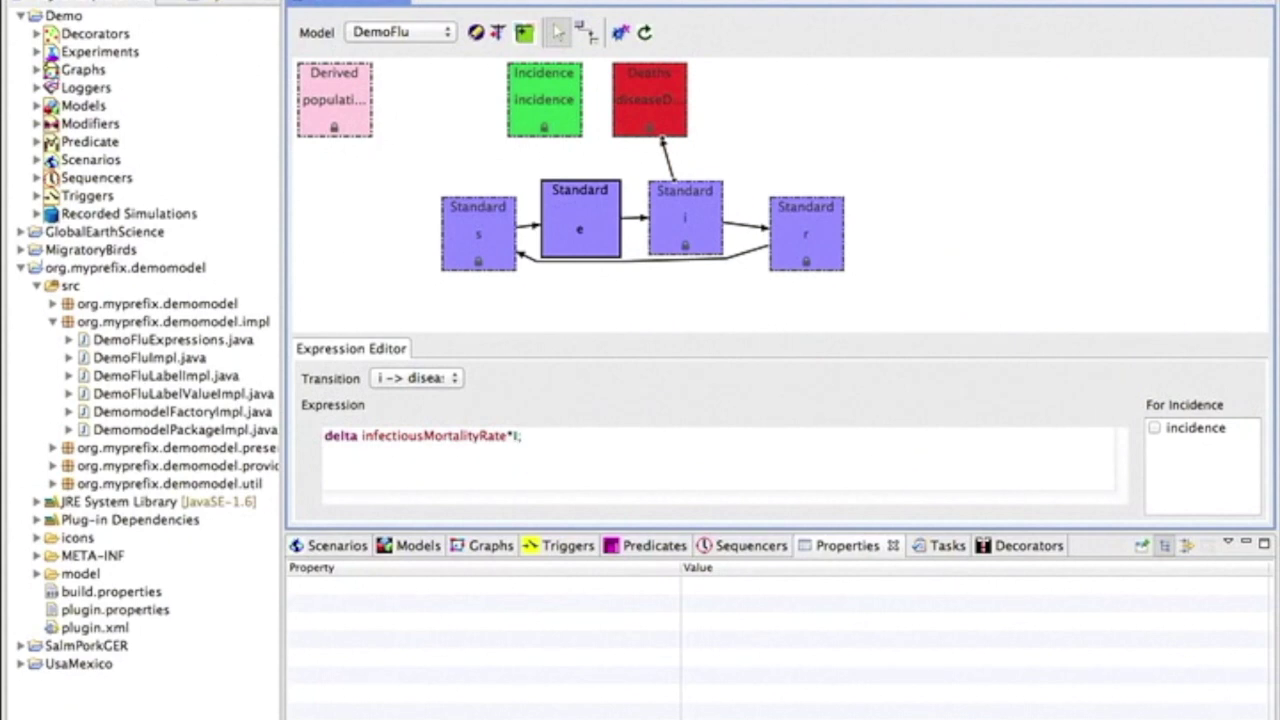
Count the s -> e transition towards incidence.
click(533, 229)
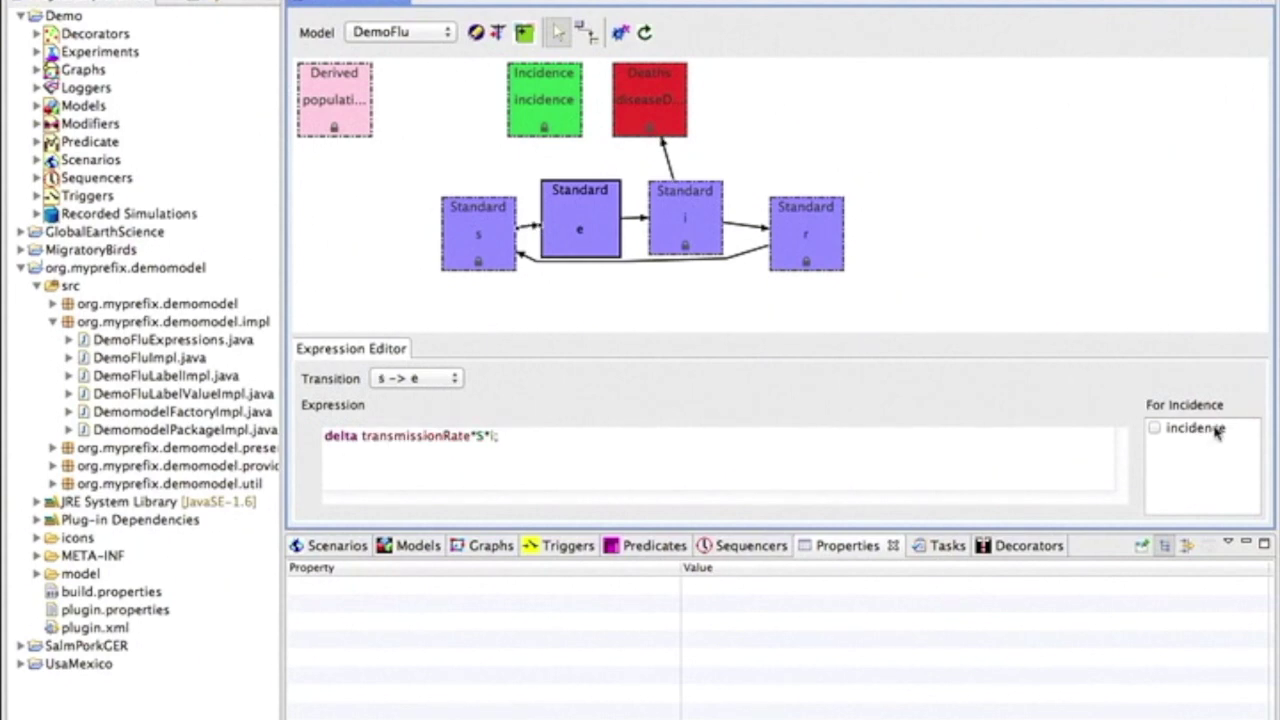
click(1156, 429)
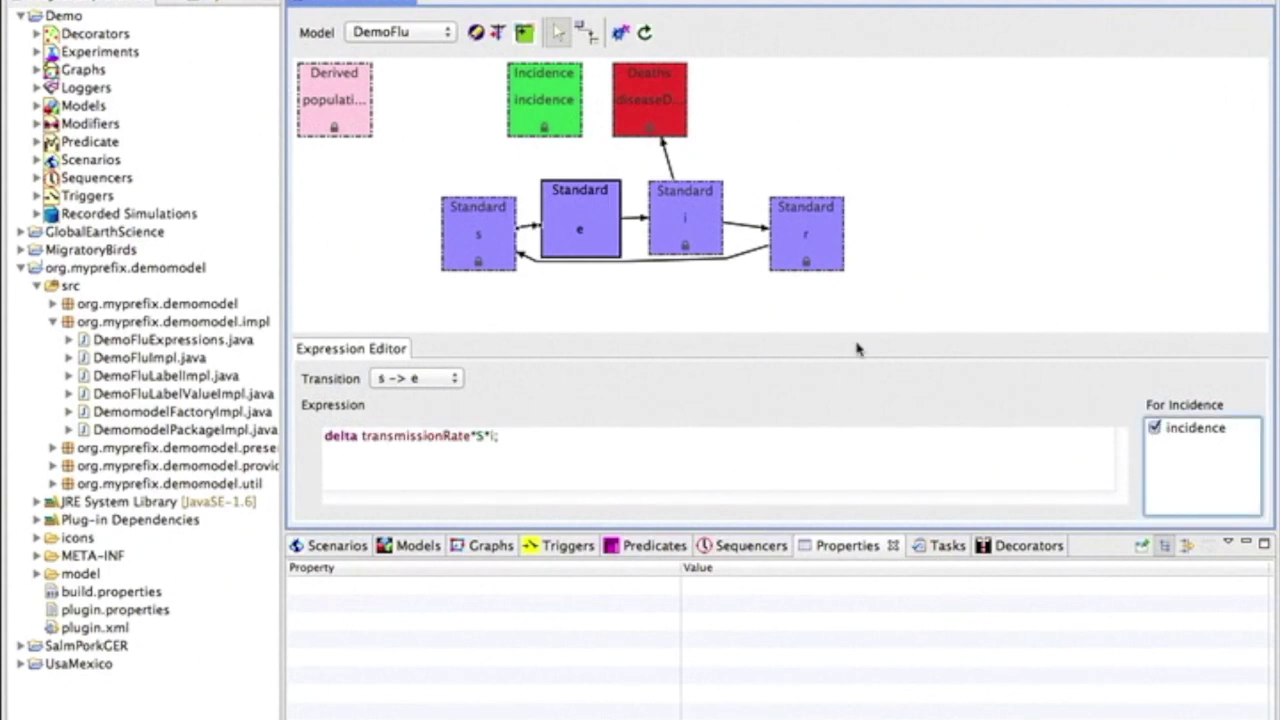
click(761, 437)
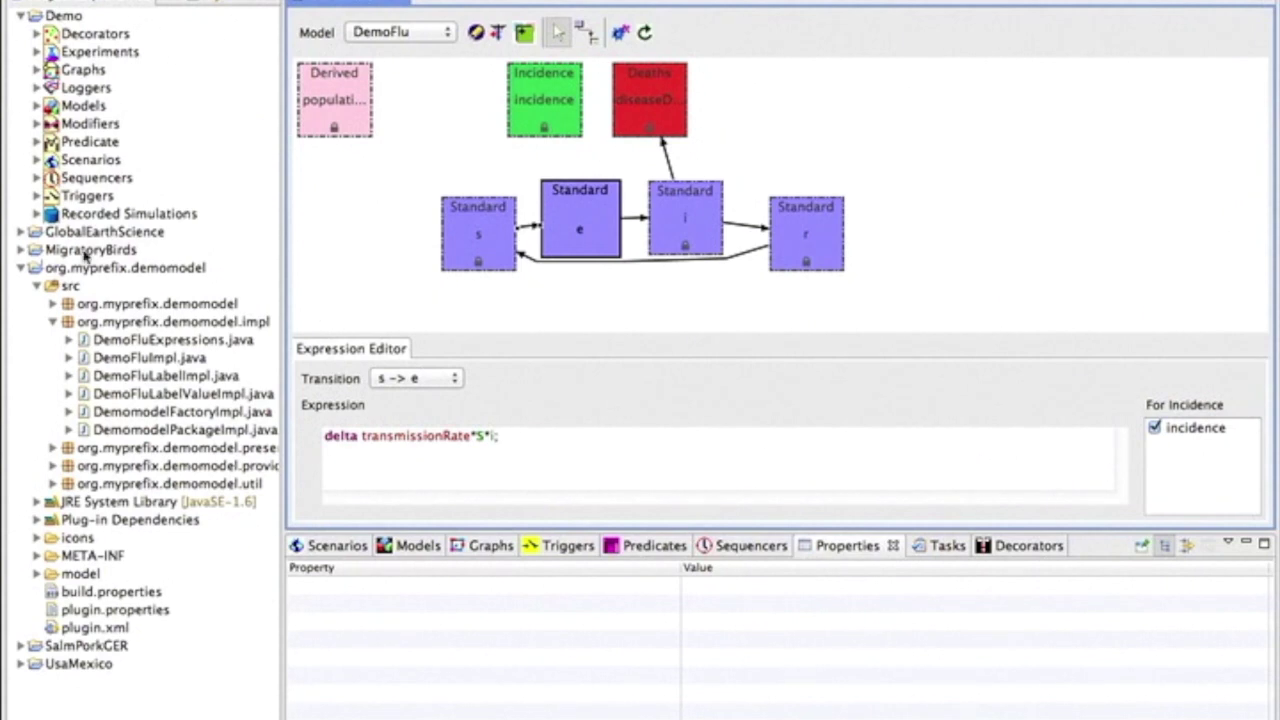
Run the Demo scenario, view the Cuba map and time series, and stop the simulation.
click(37, 160)
click(93, 182)
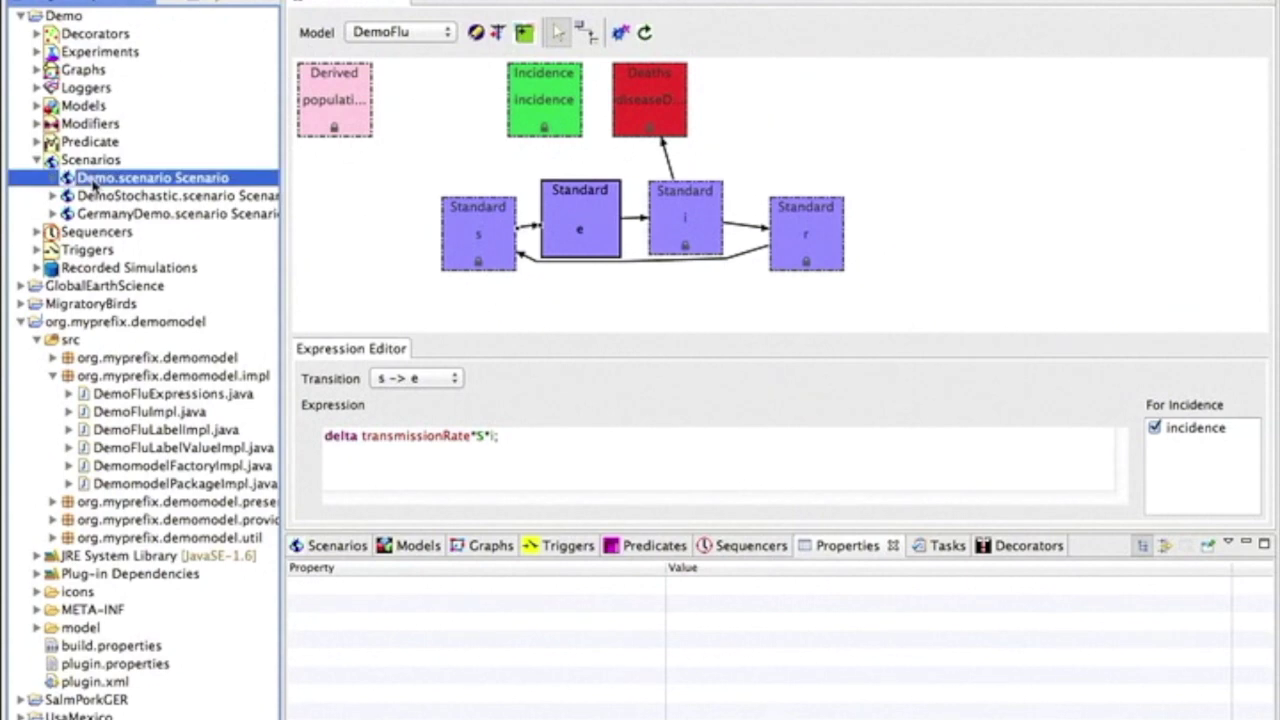
right_click(93, 182)
click(143, 273)
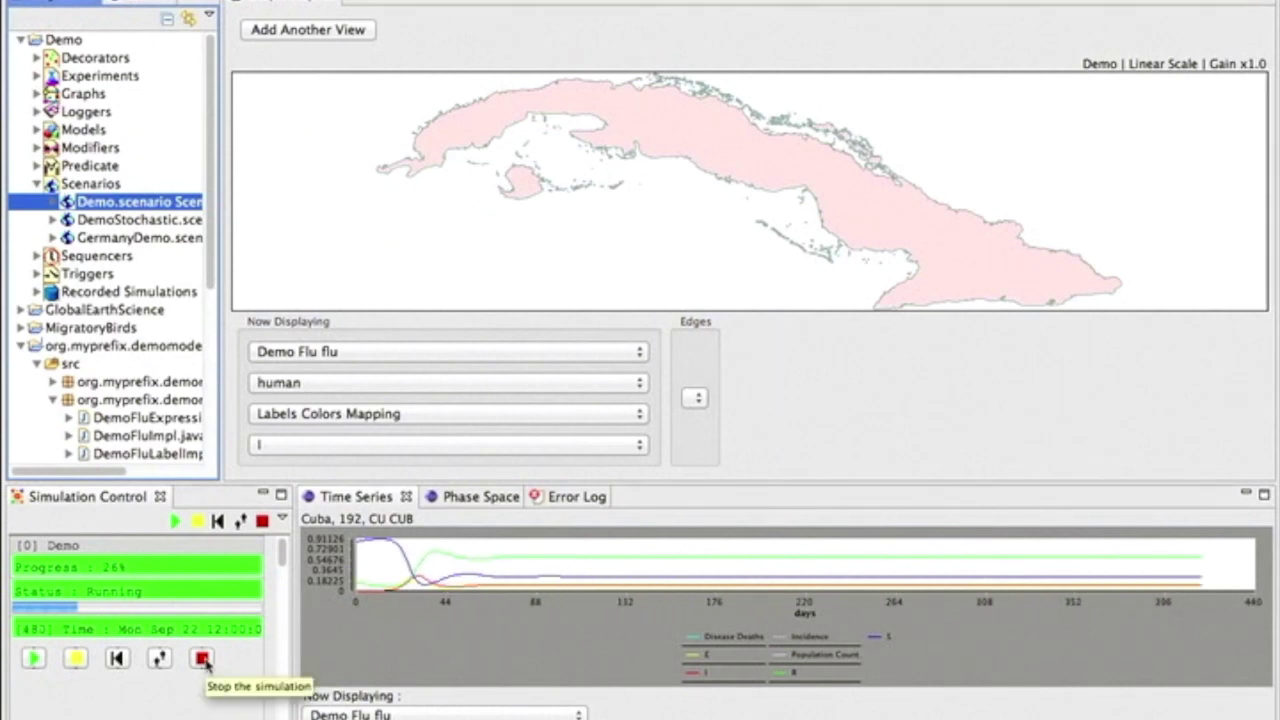
click(203, 659)
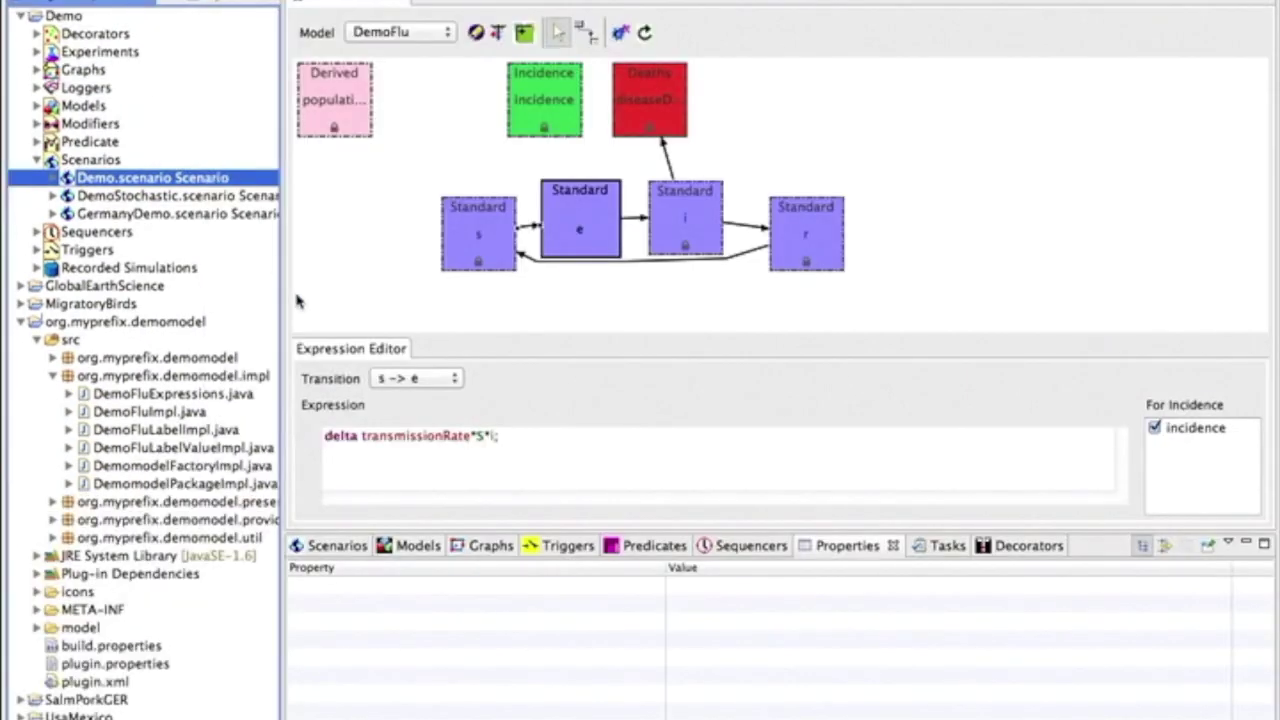
Add modulation = 1+sin(2*3.14159*t/modulationPeriod) to the s -> e expression and multiply its delta by modulation/2.
click(352, 437)
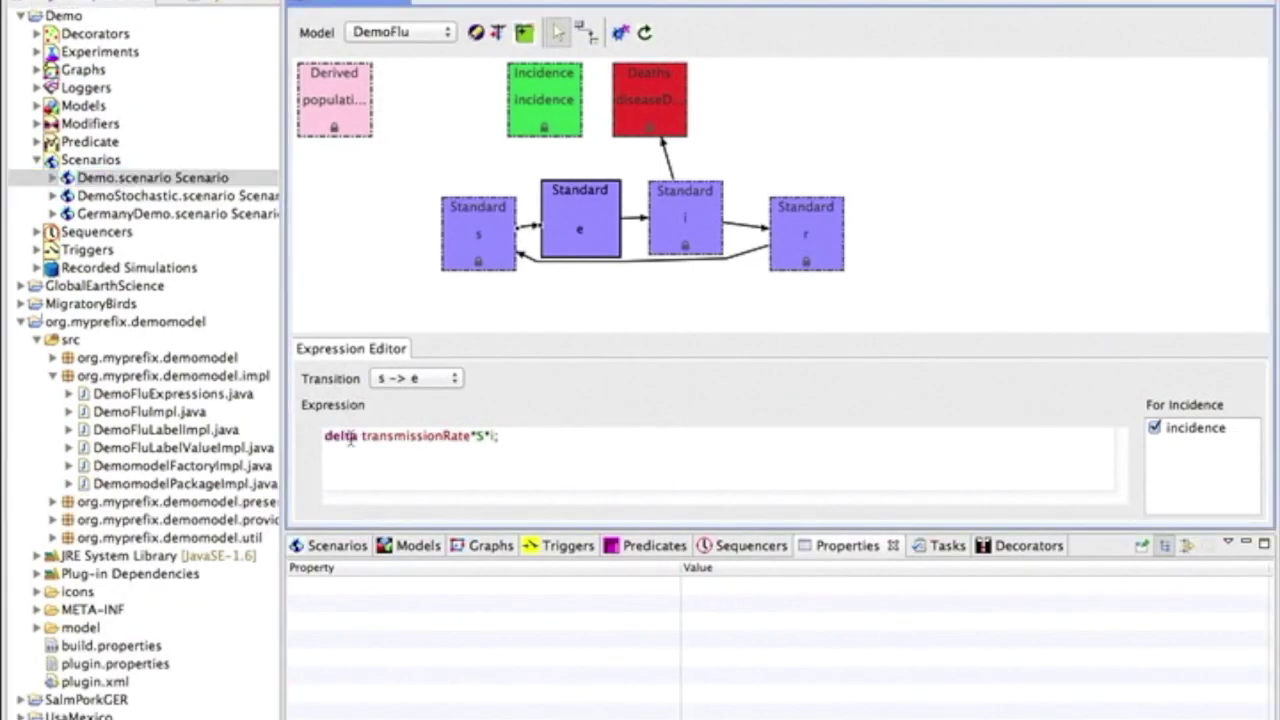
key(Return)
text(modulation)
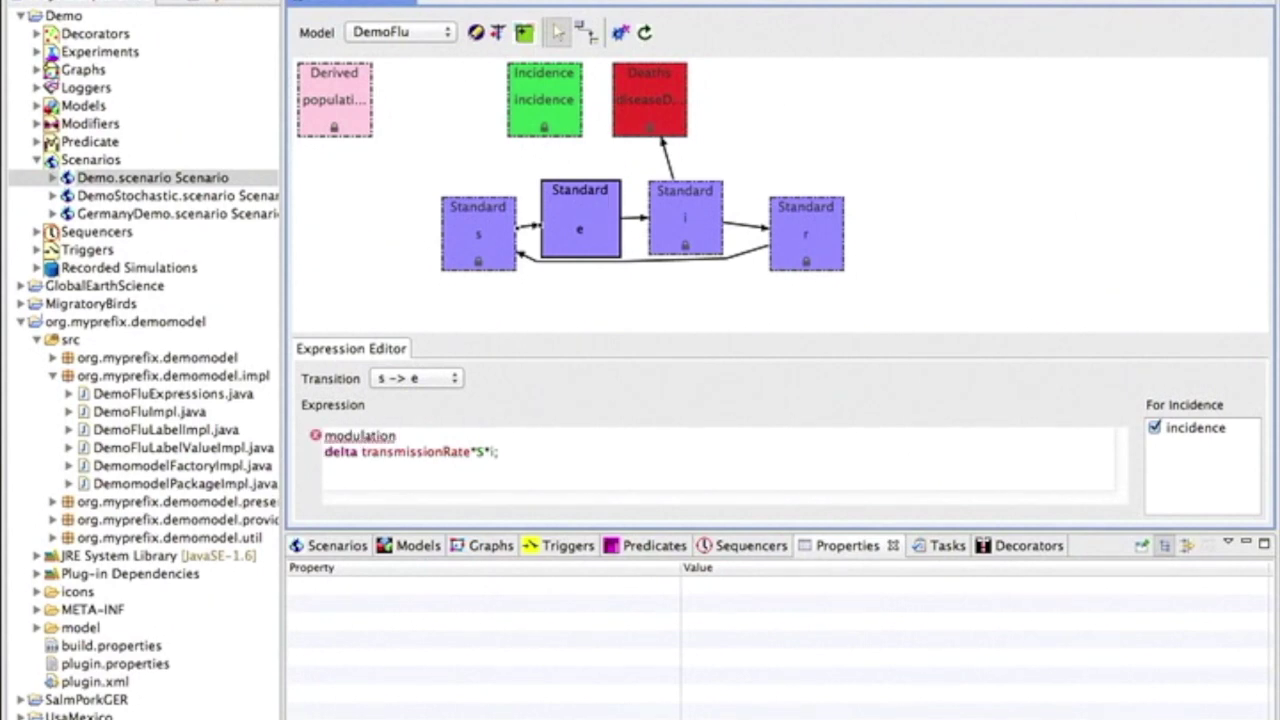
text( = 1+sin(2*3.14159*t/m)
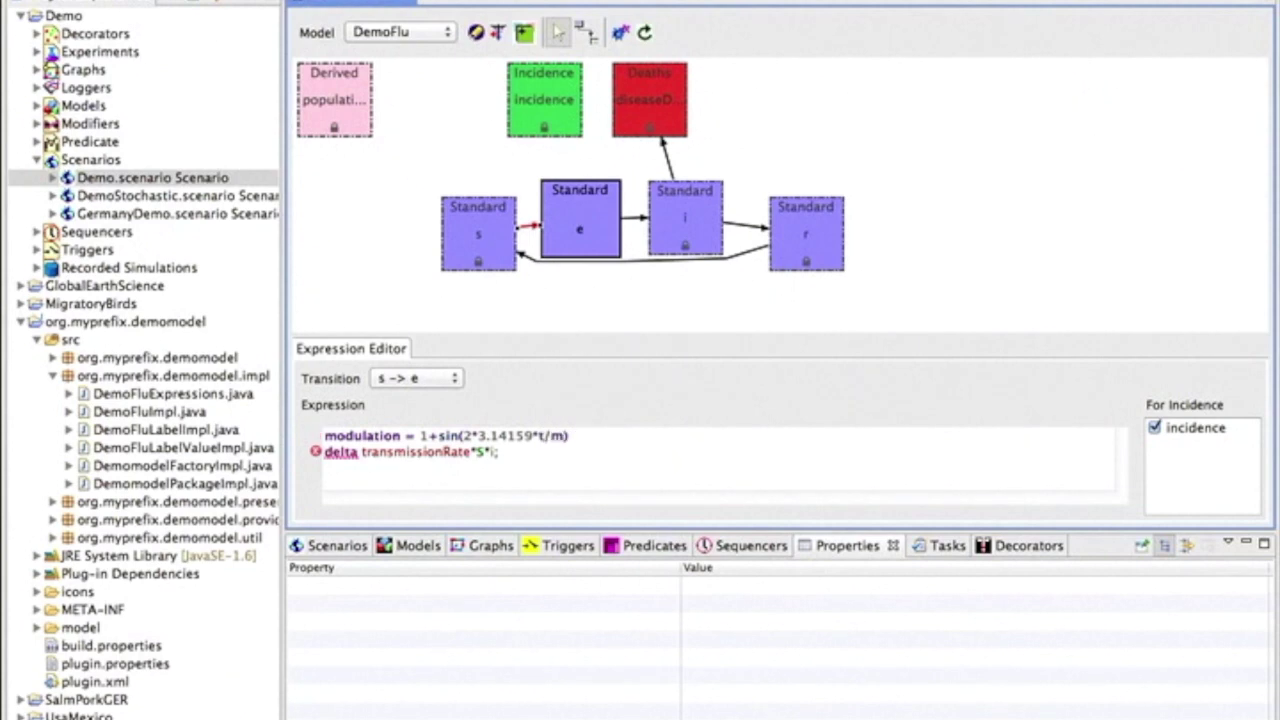
key(ctrl+space)
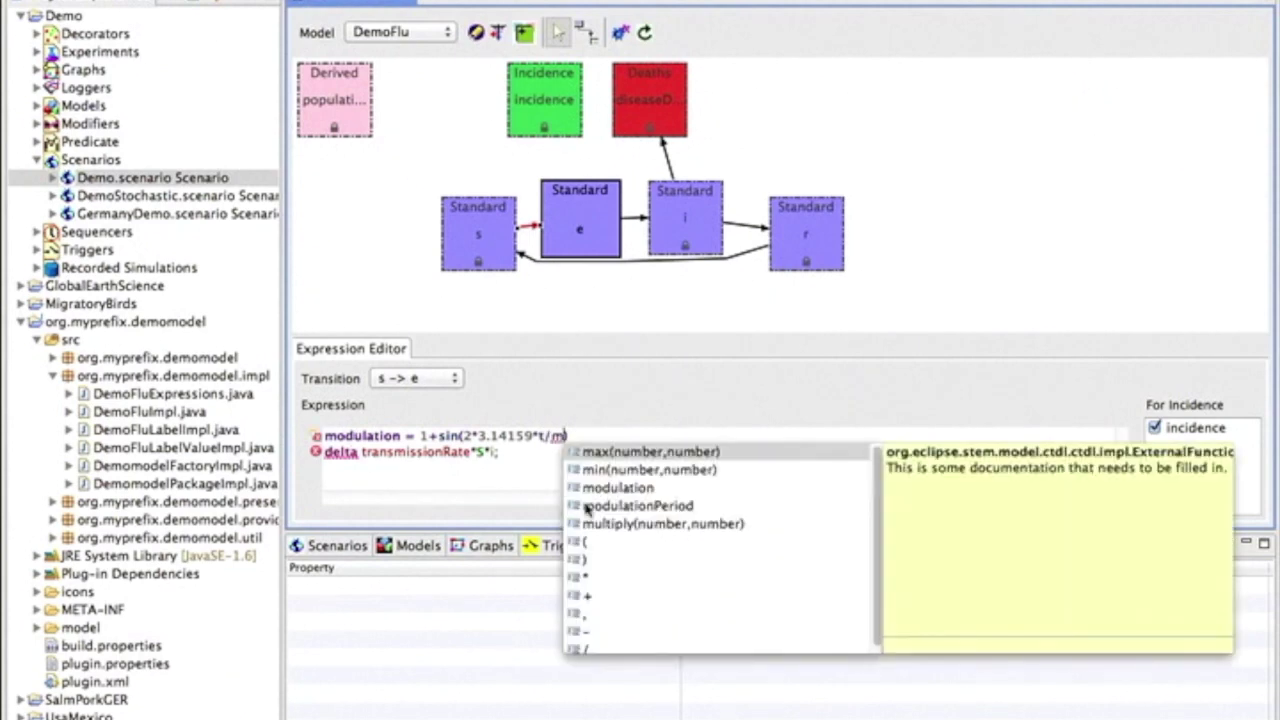
double_click(594, 506)
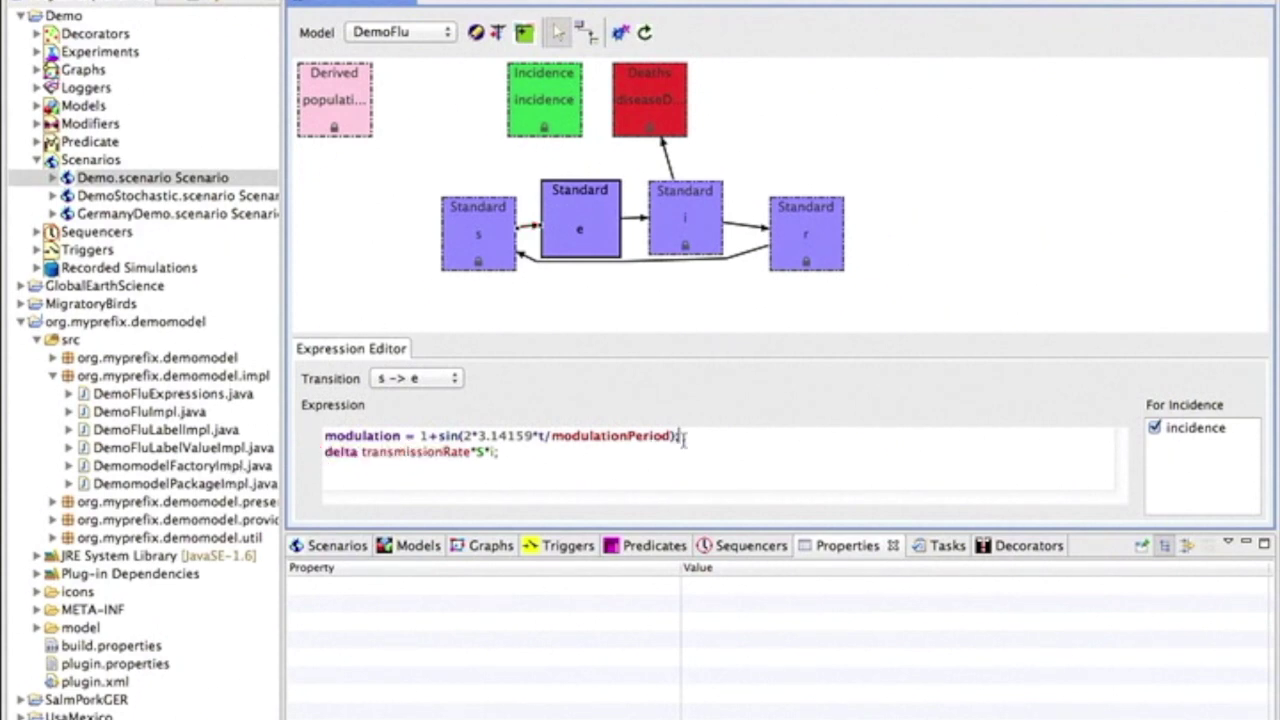
key(Down)
text(I*modulation/2;)
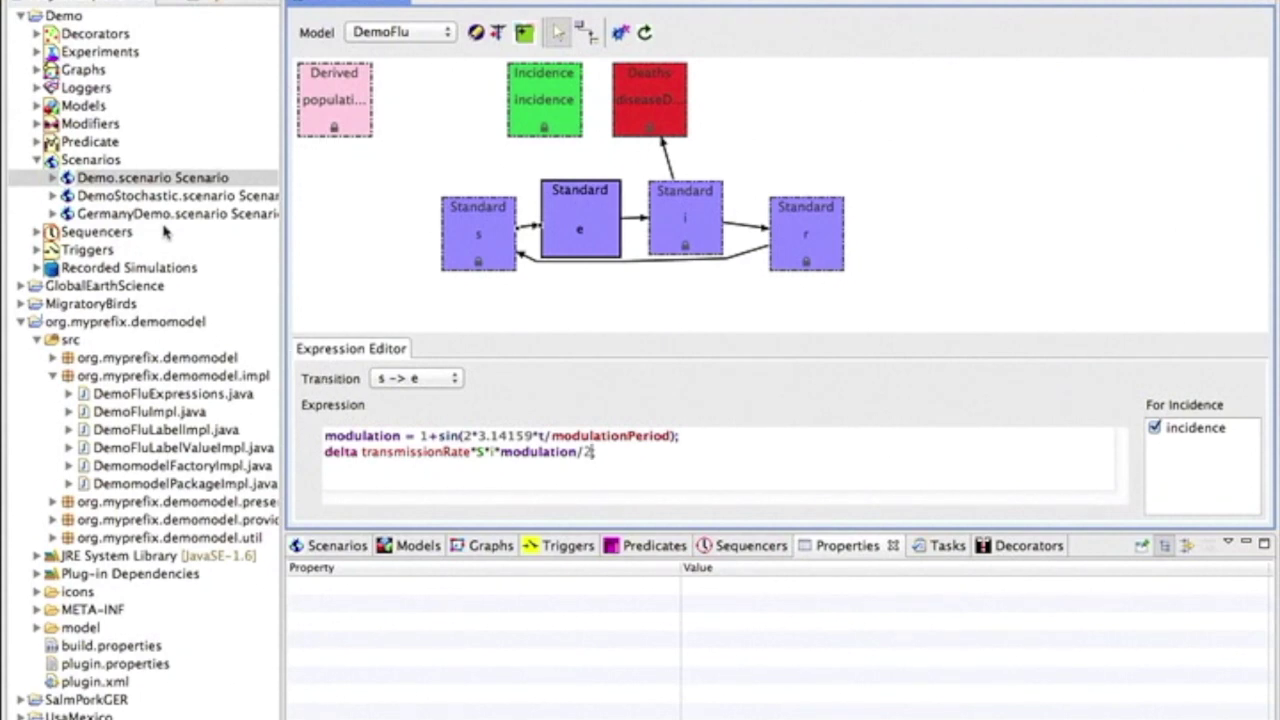
Rerun the Demo scenario with the modulated transmission, view its time series, and stop the simulation.
click(155, 180)
right_click(155, 180)
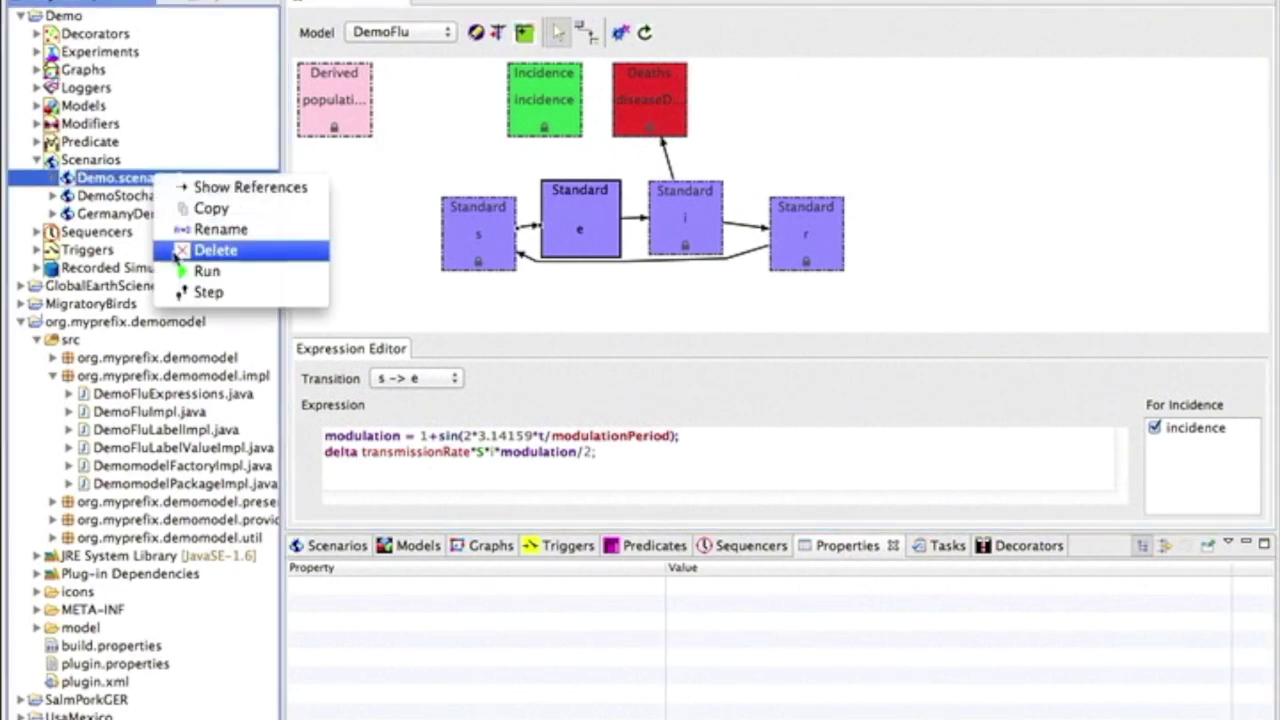
click(200, 271)
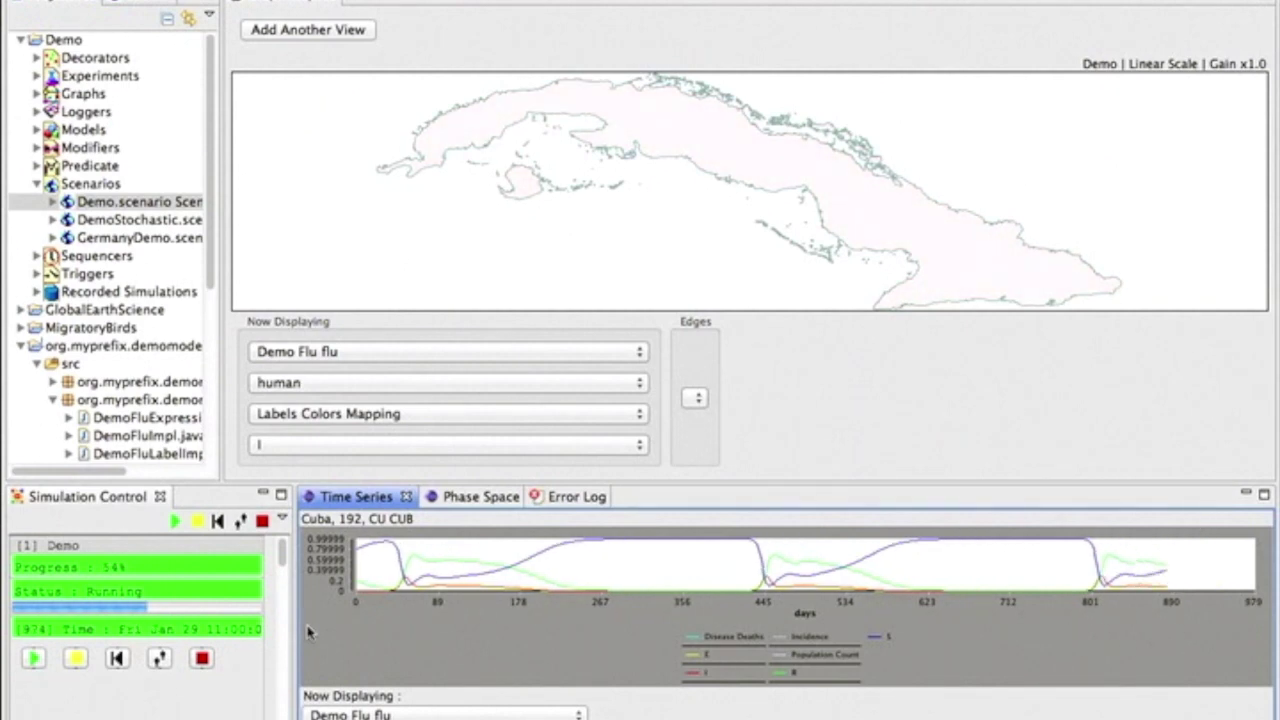
click(203, 660)
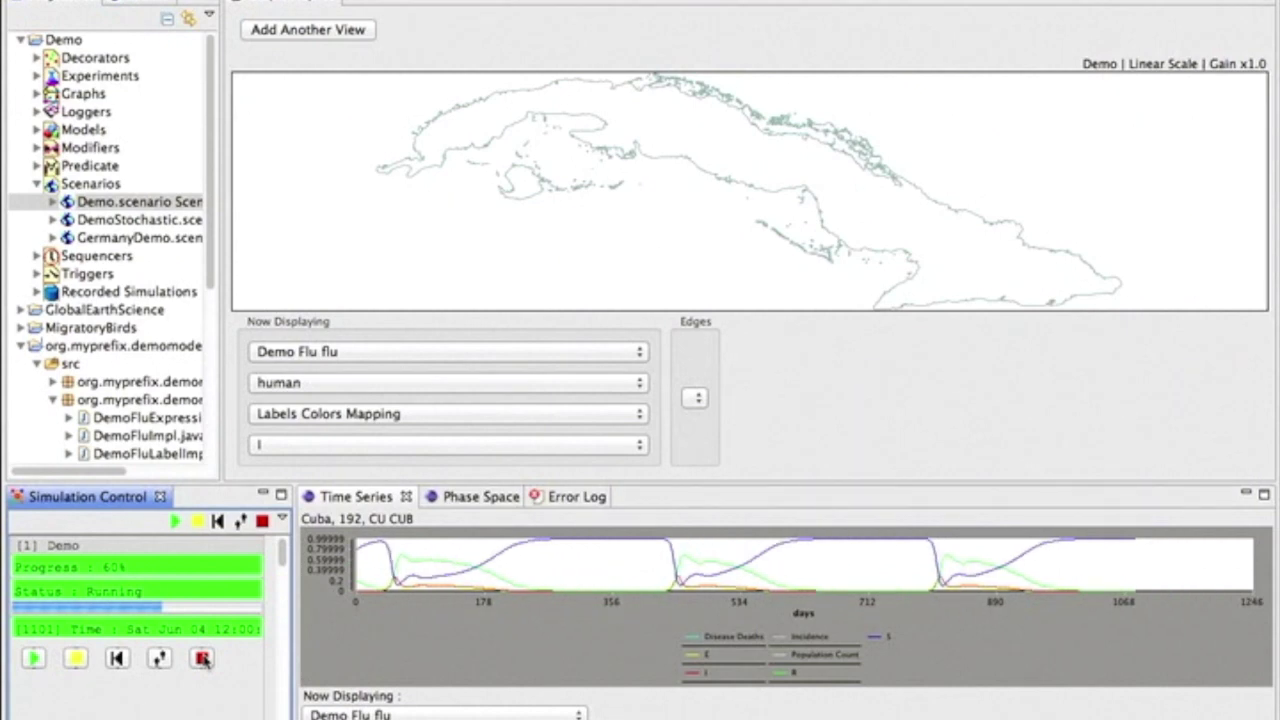
click(203, 660)
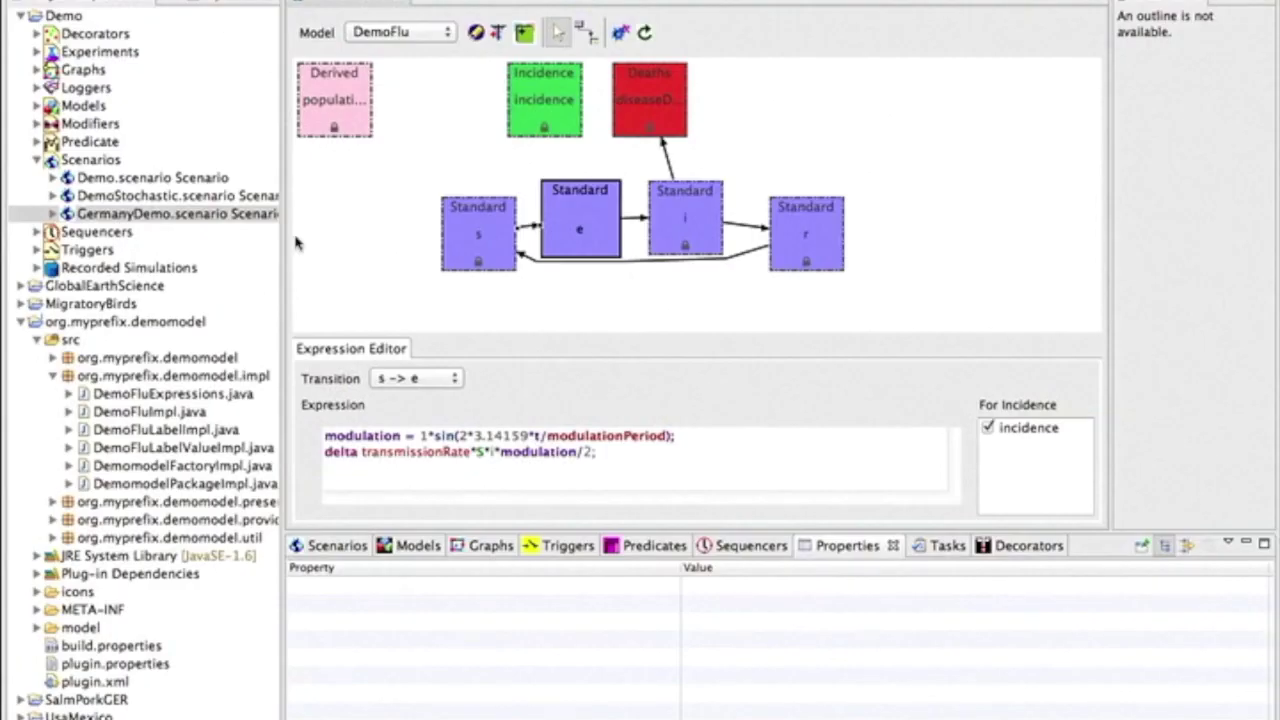
Inspect the sin call in the s -> e expression and the generated s_e method in DemoFluExpressions.java.
click(343, 437)
double_click(442, 437)
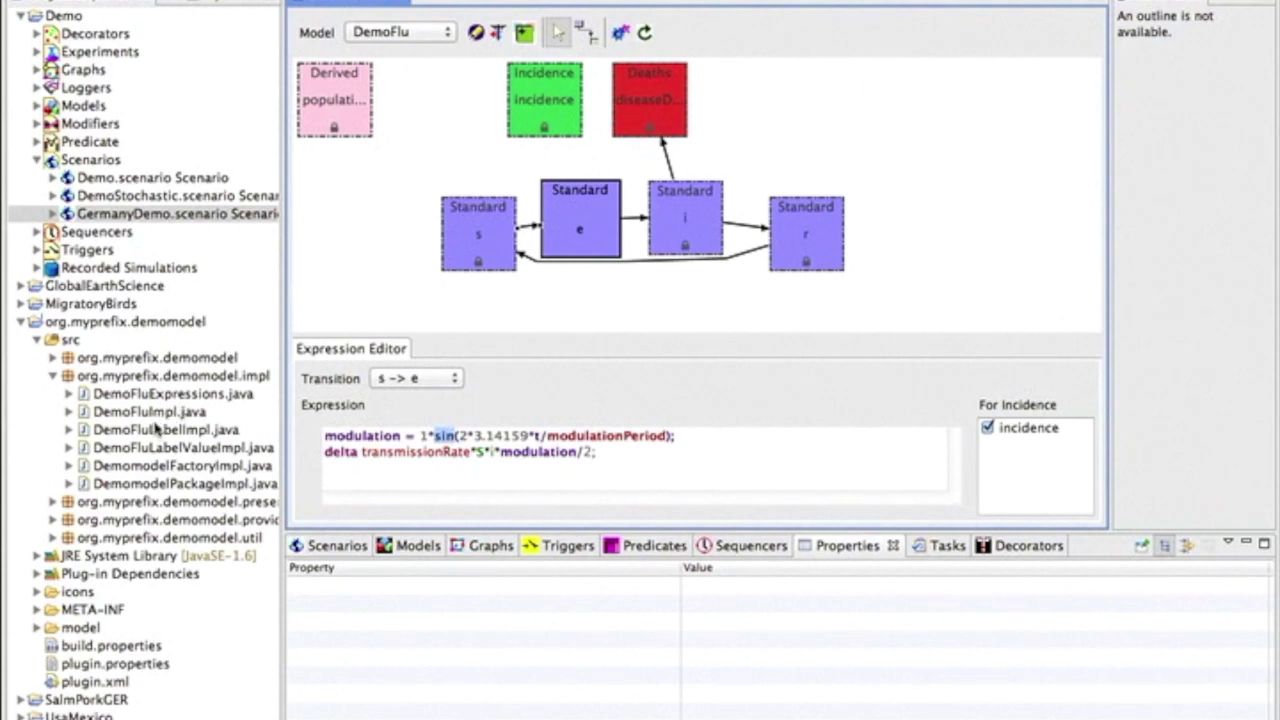
click(152, 396)
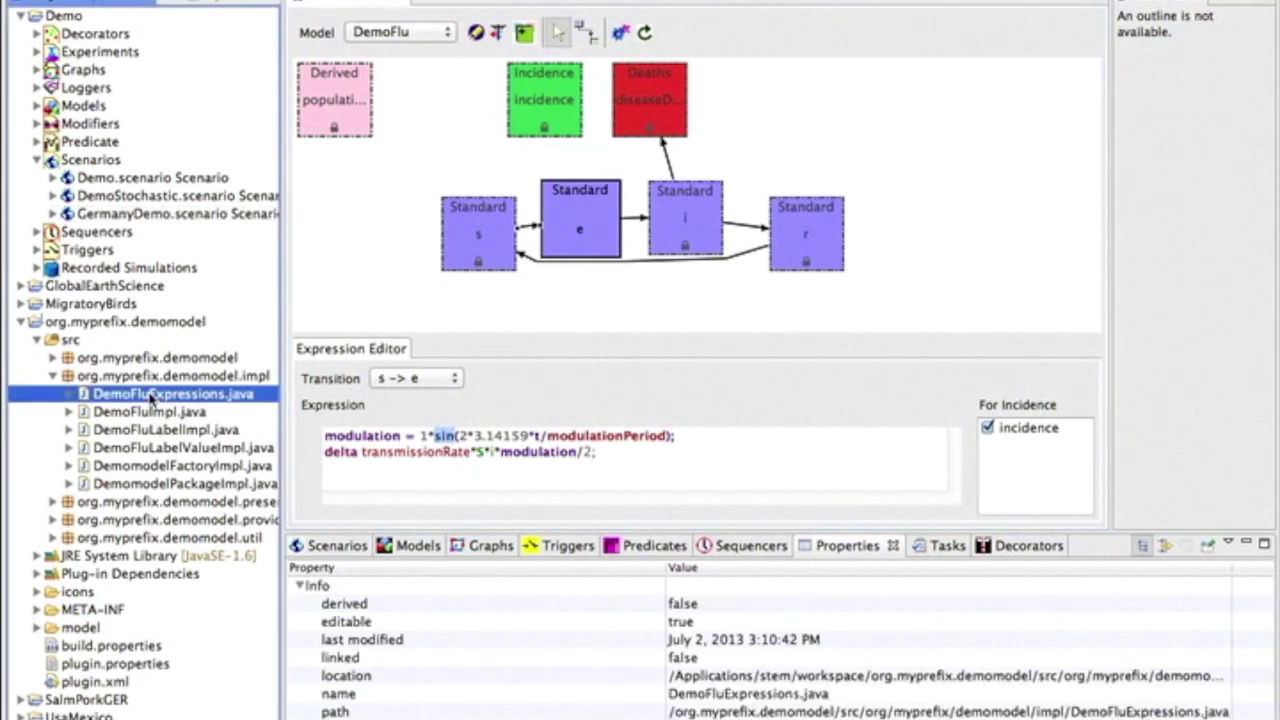
double_click(152, 396)
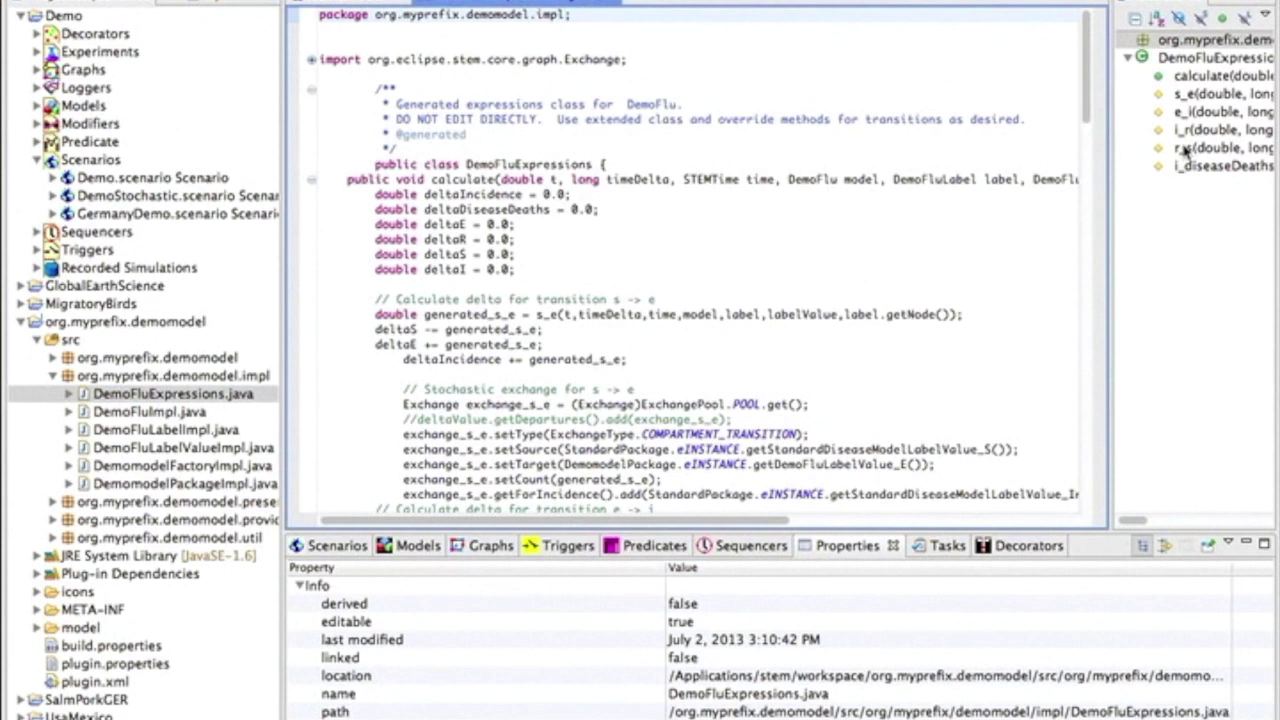
click(1205, 95)
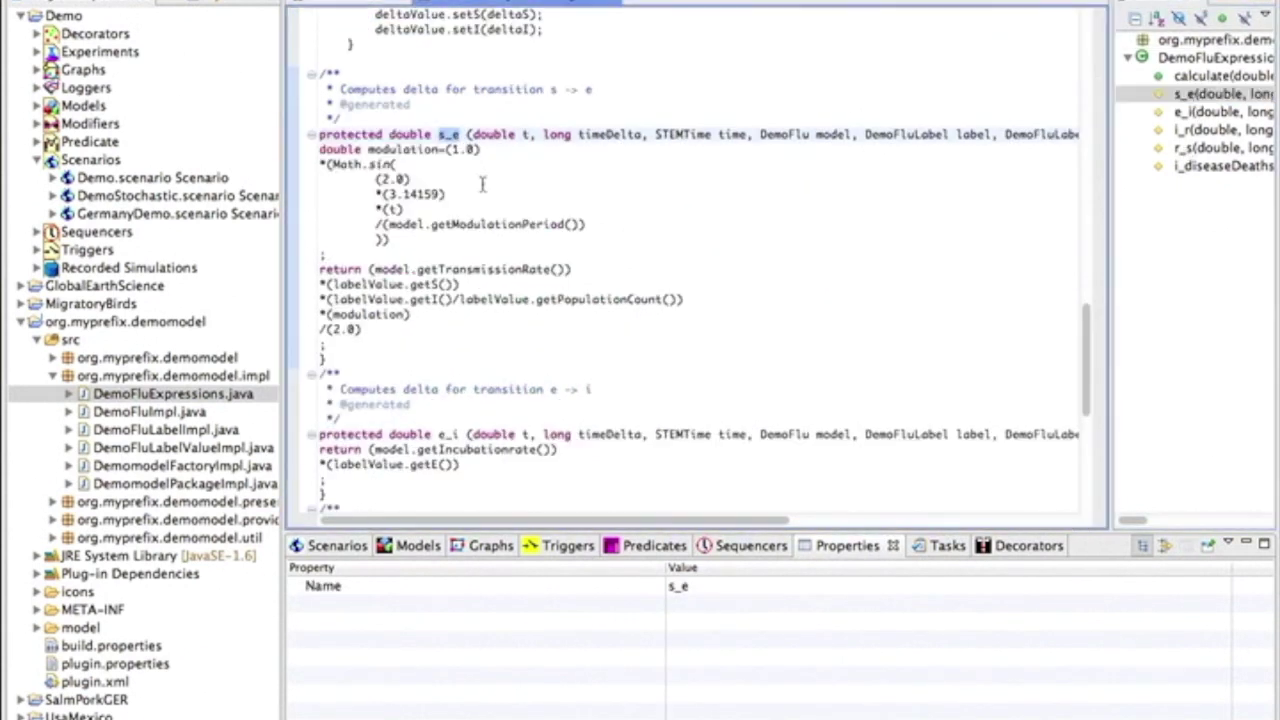
Examine the Math.sin part of the modulation calculation in the generated s_e method.
click(337, 165)
drag(335, 165, 453, 247)
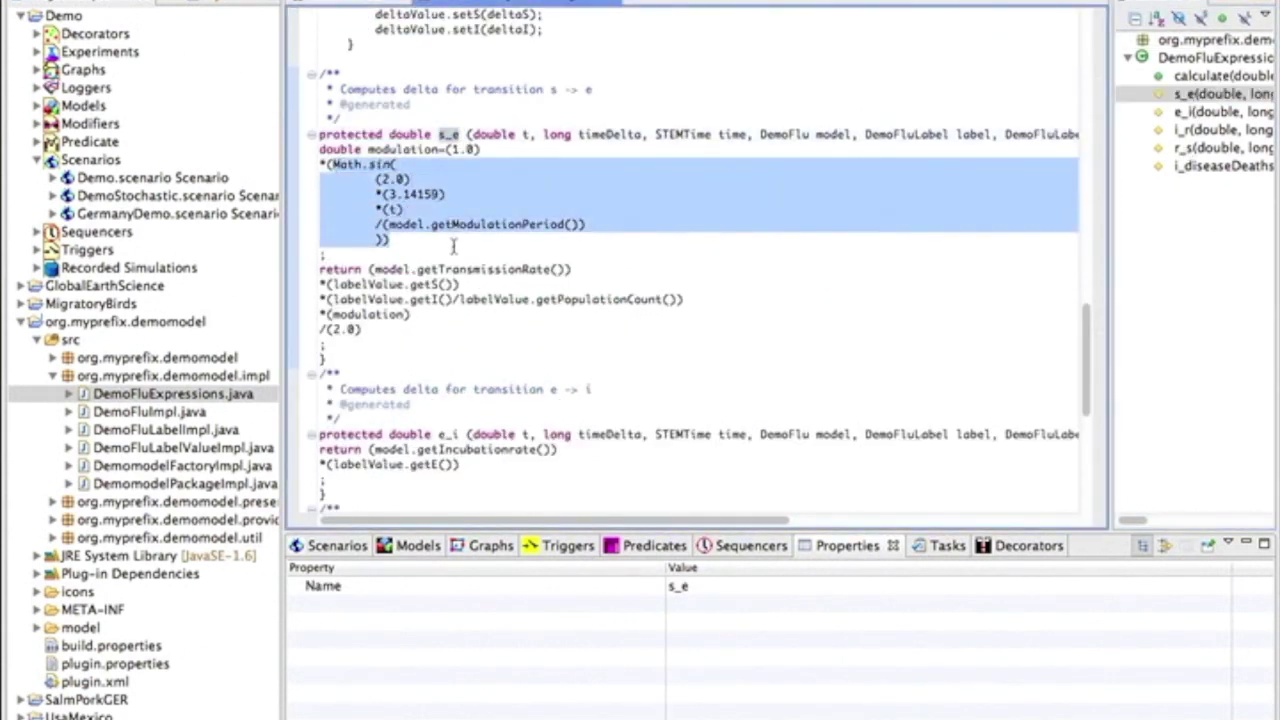
click(337, 163)
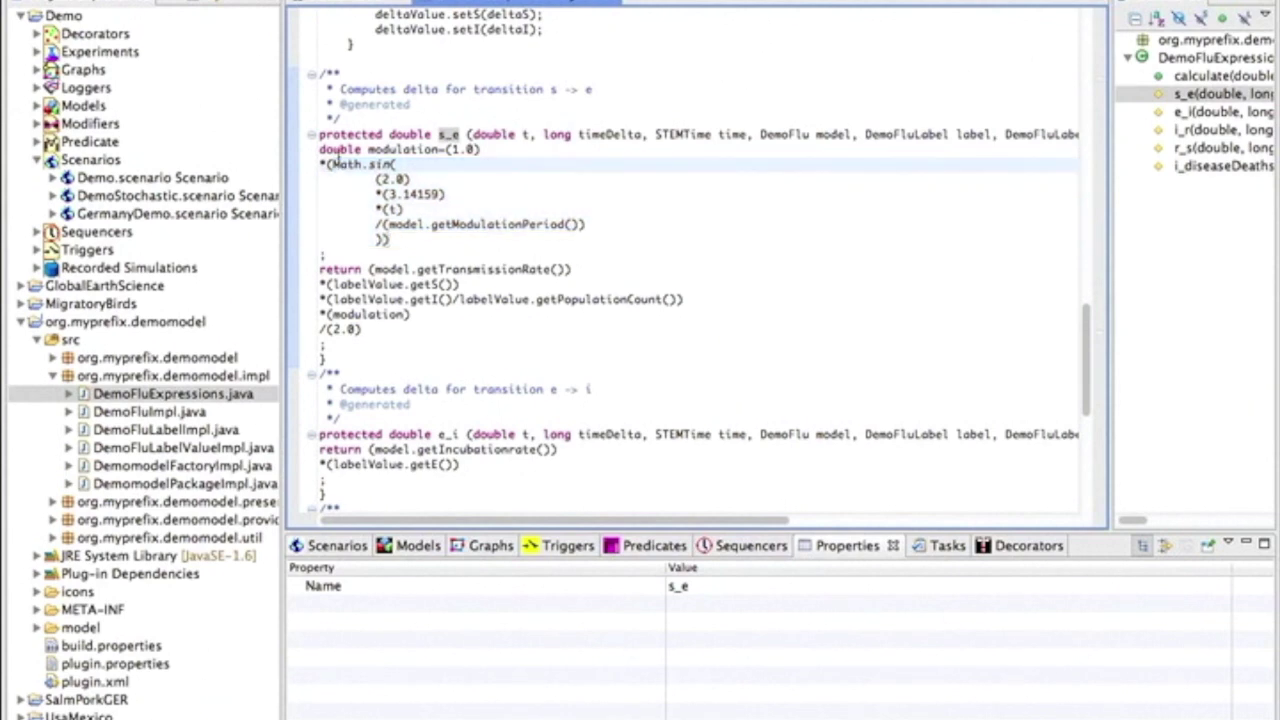
Change the s -> e expression's modulation to 1/(1+exp(0.2*(temperature()-10.0))) and remove the division by 2 from its delta.
click(347, 5)
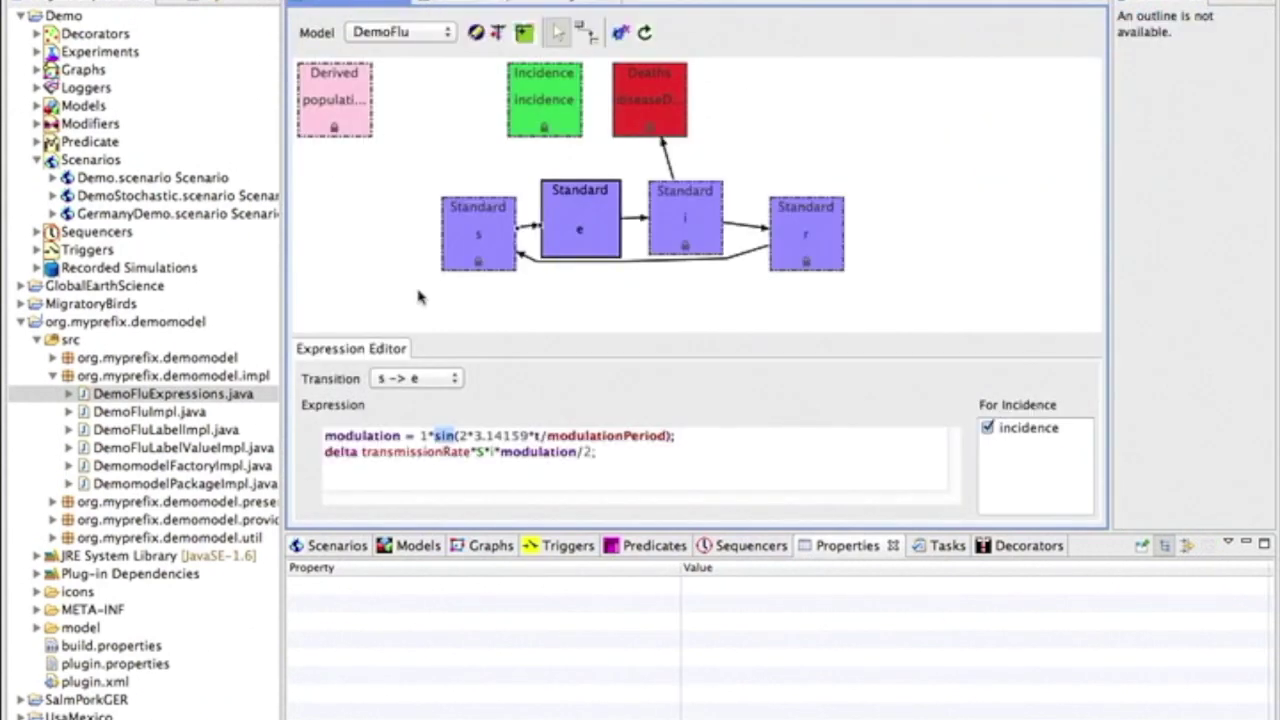
drag(420, 436, 680, 440)
text(1)
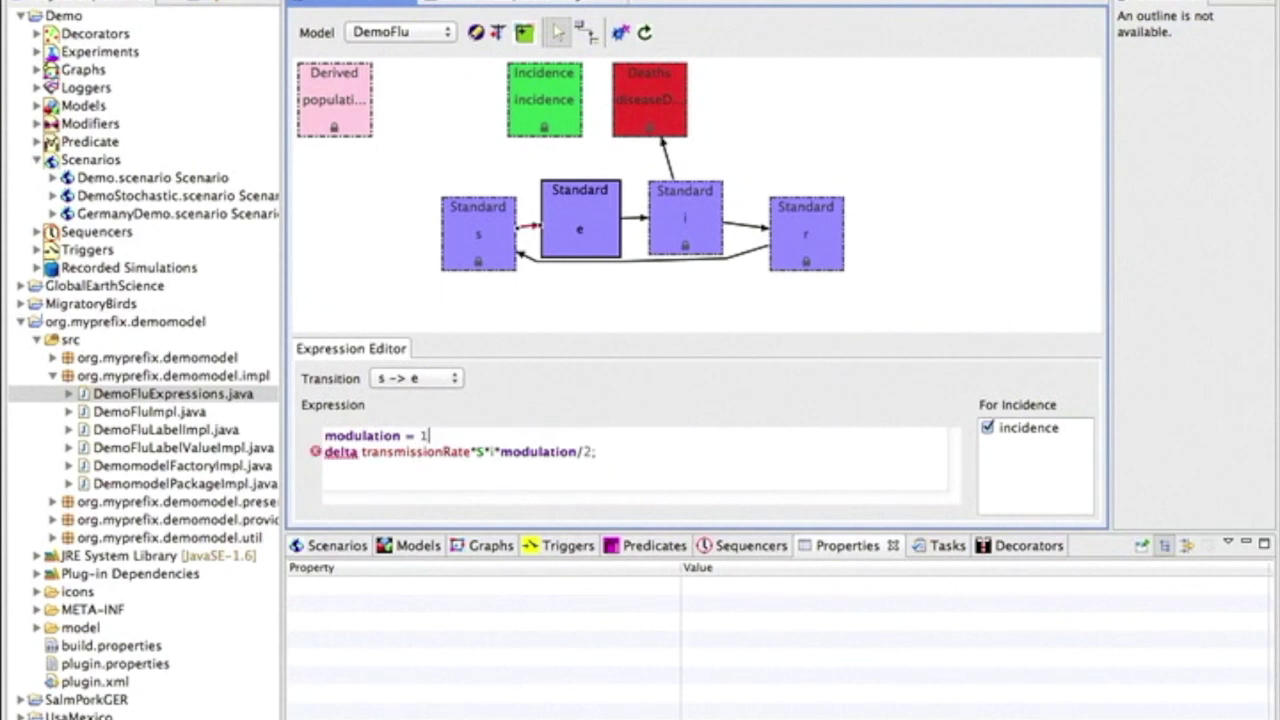
text(/(1))
text(+exp(0.)
text(2*()
text(temp)
key(ctrl+space)
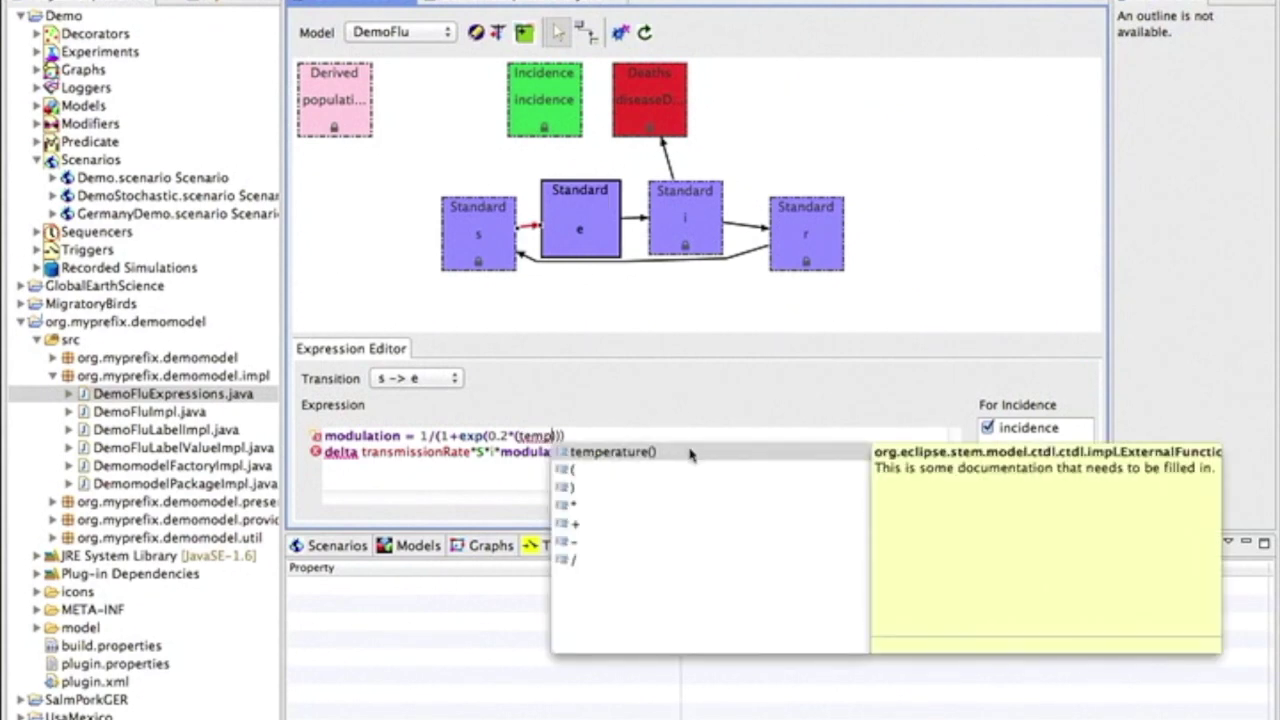
key(Return)
text(-10)
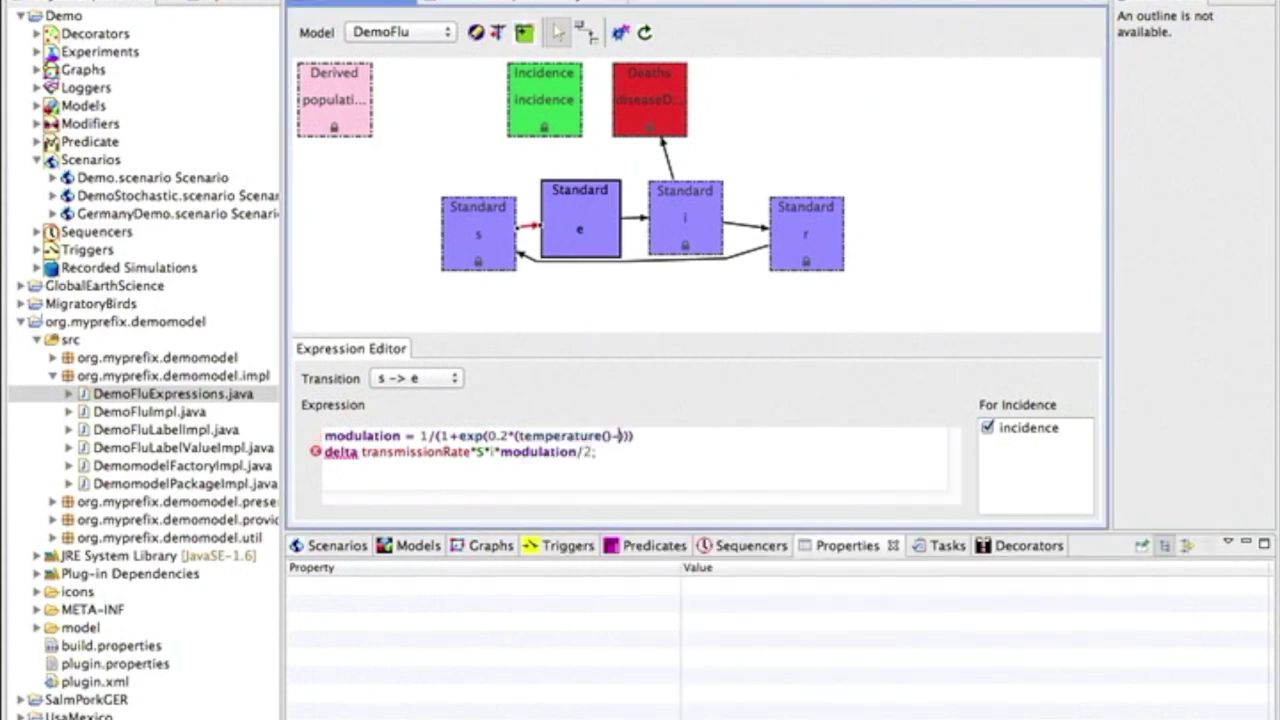
text(.0)
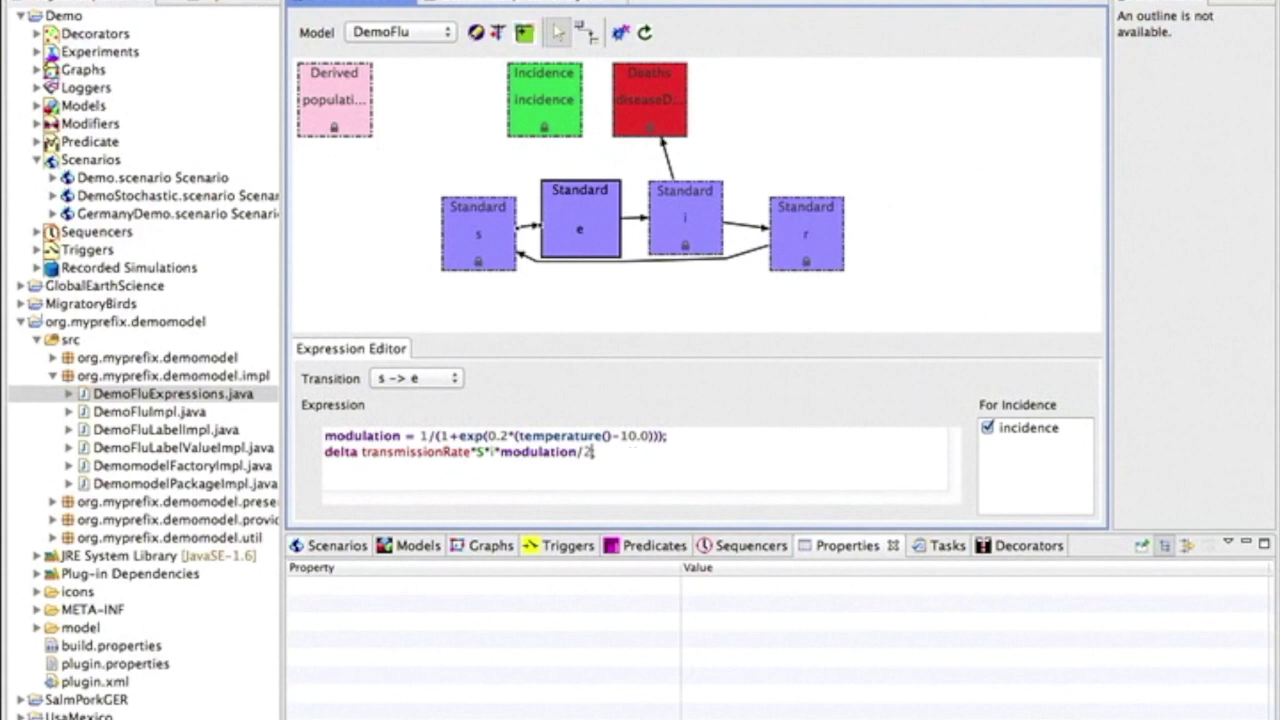
key(BackSpace)
Inspect the regenerated s_e method in DemoFluExpressions.java, including its Math.exp and temperature calls.
click(558, 4)
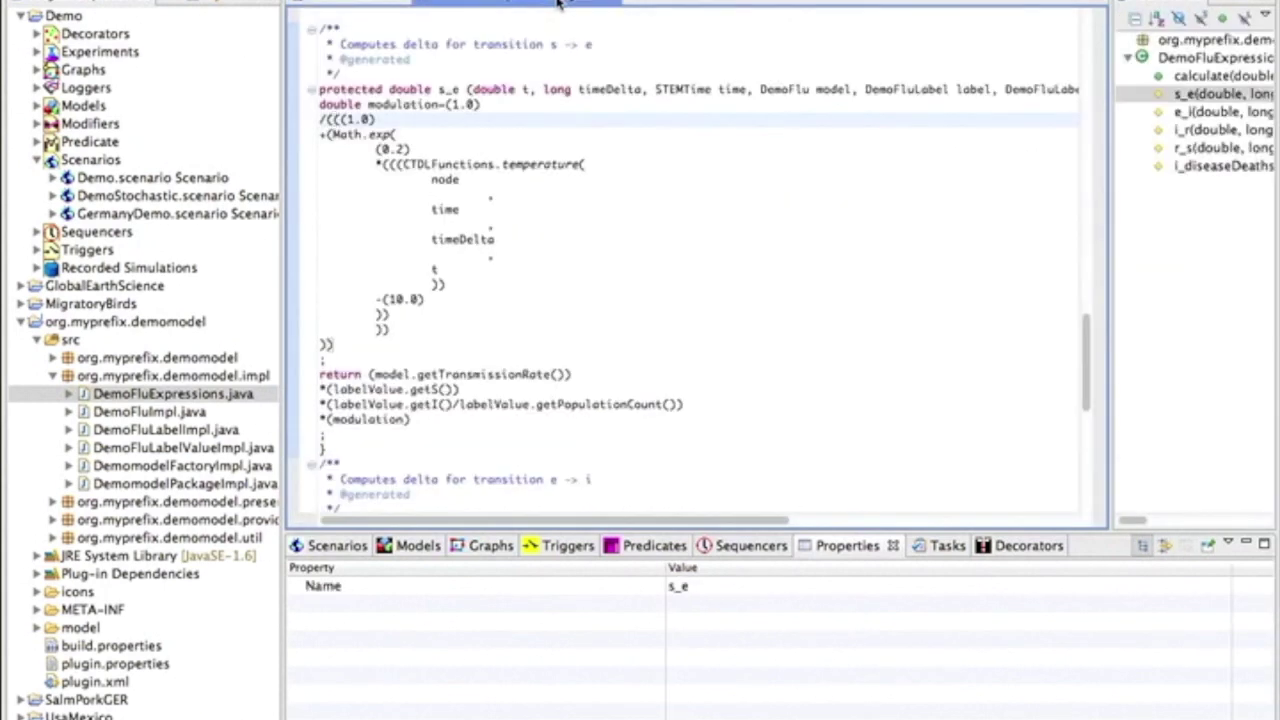
drag(321, 90, 387, 352)
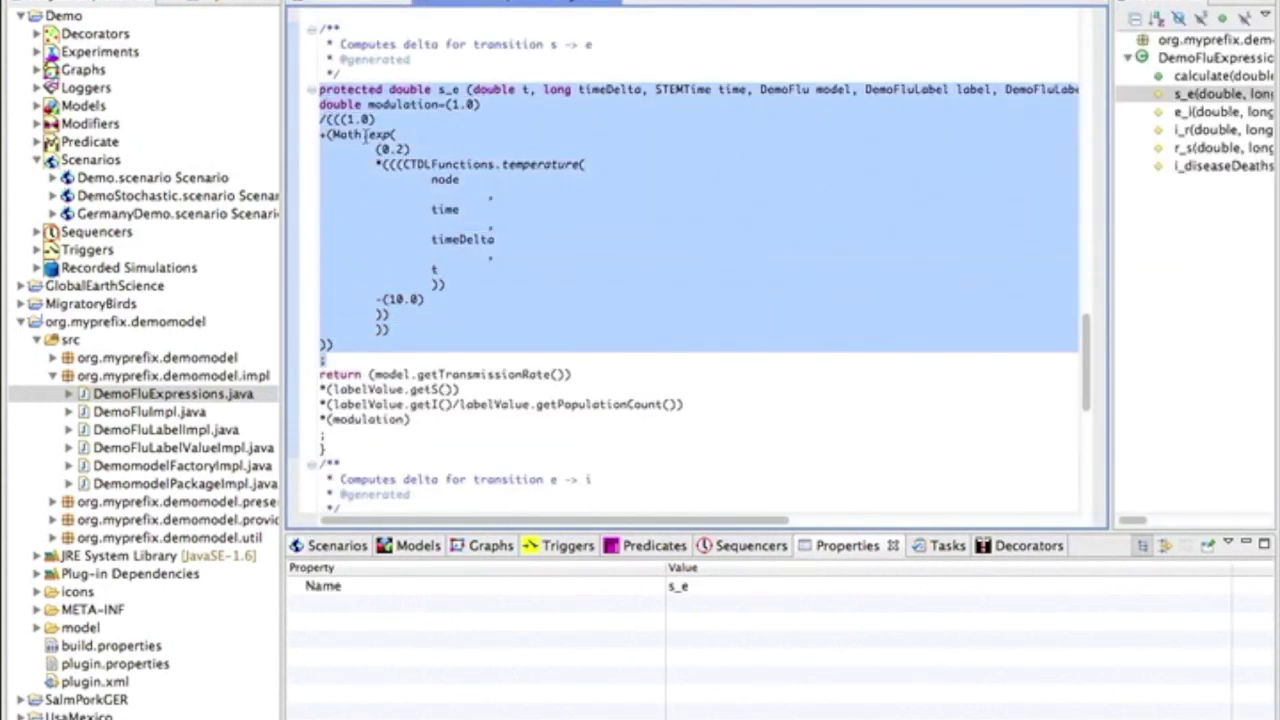
click(397, 134)
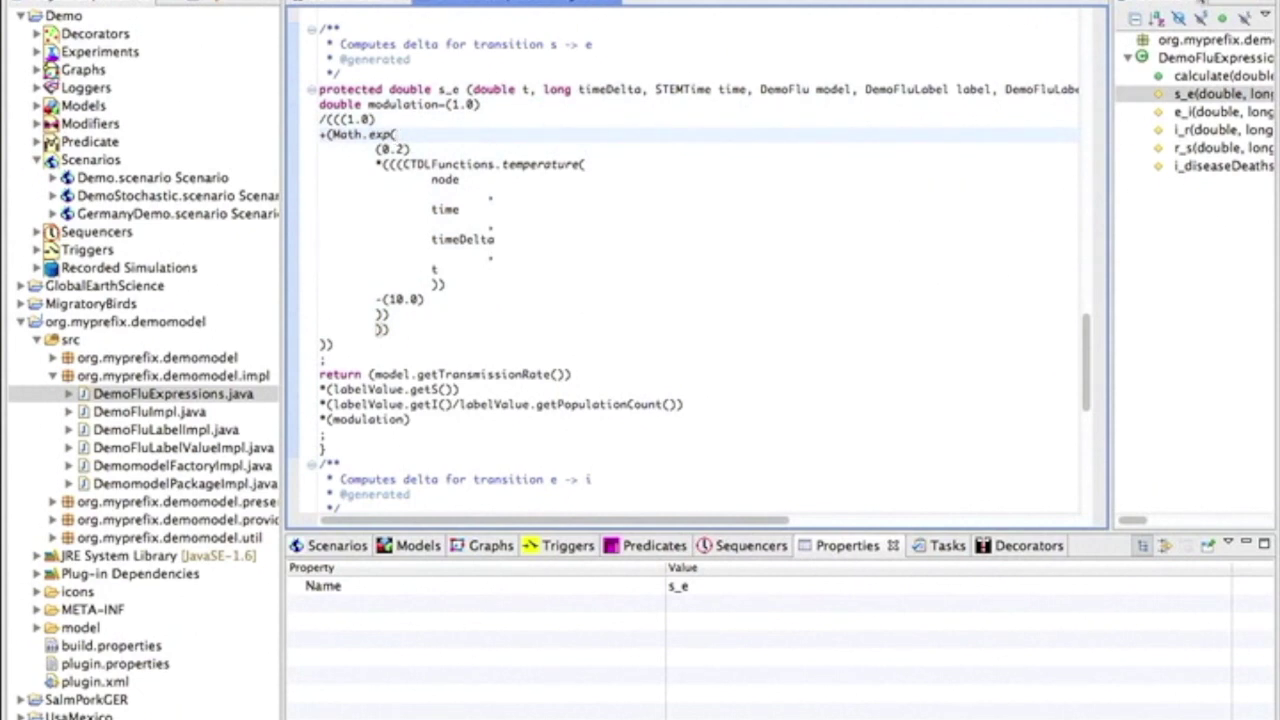
Close the outline and DemoFluExpressions.java, and collapse the org.myprefix.demomodel project tree.
click(1203, 3)
click(608, 3)
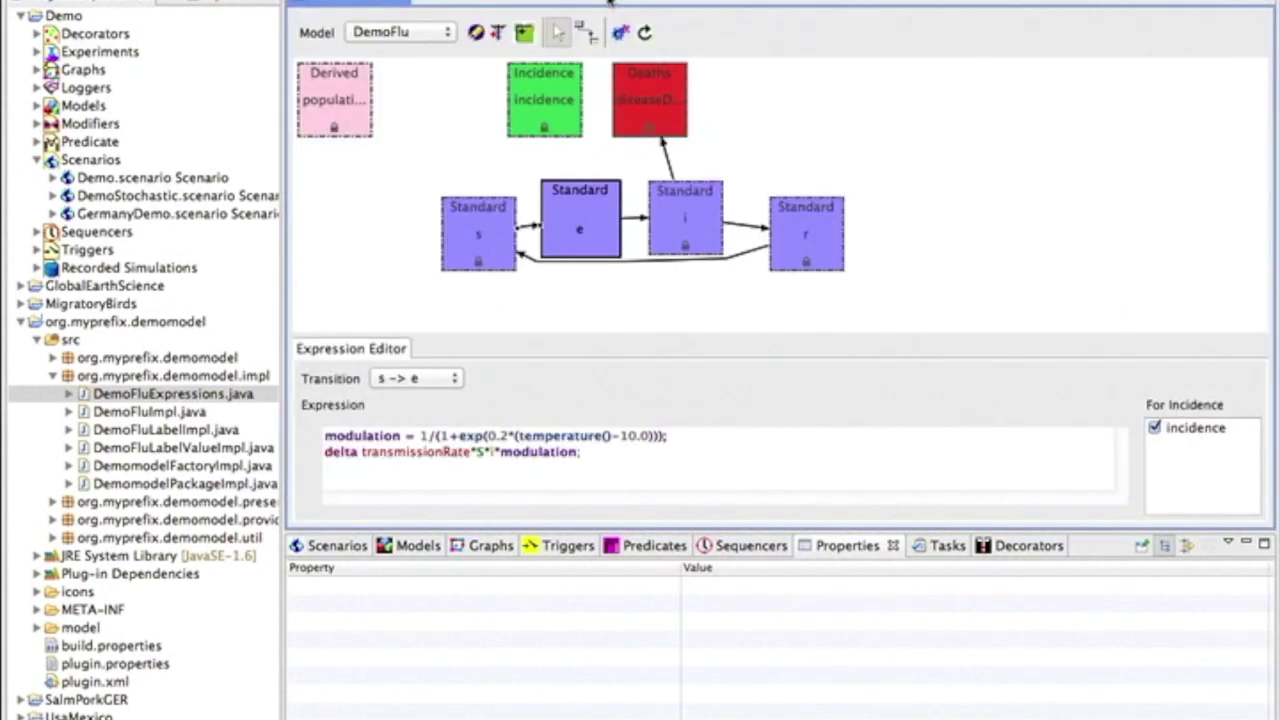
click(53, 375)
click(37, 339)
click(22, 323)
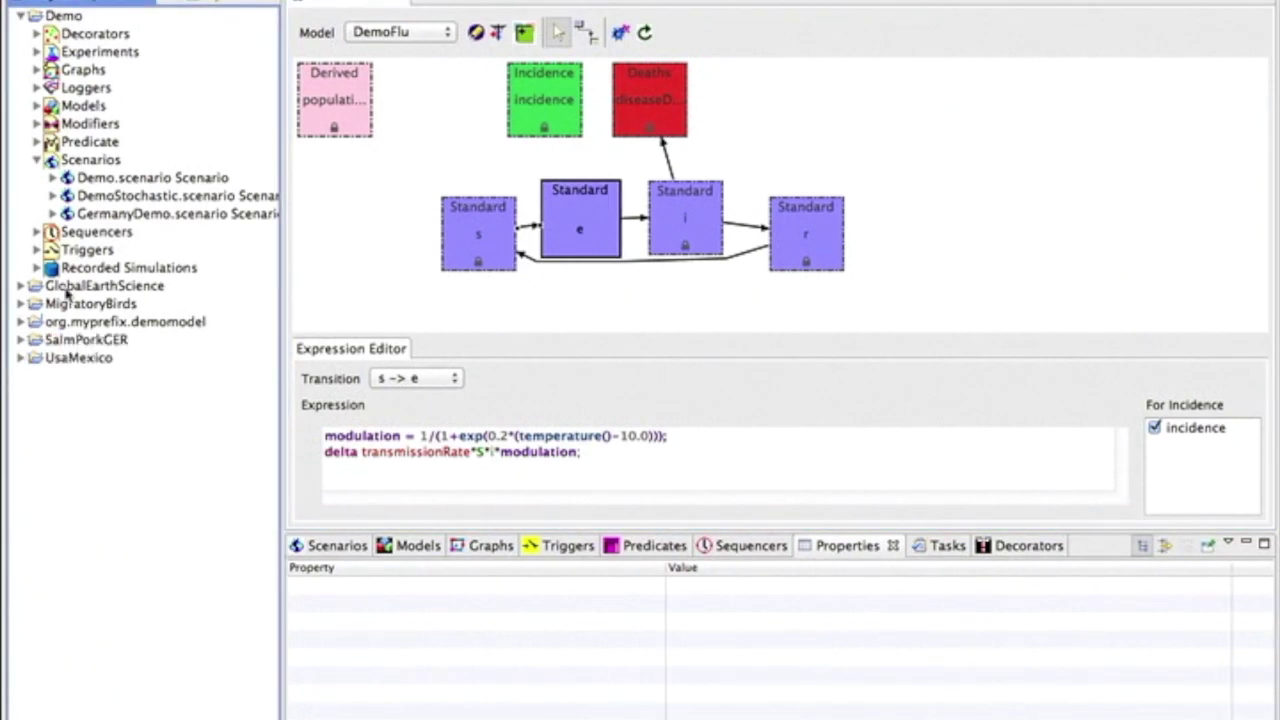